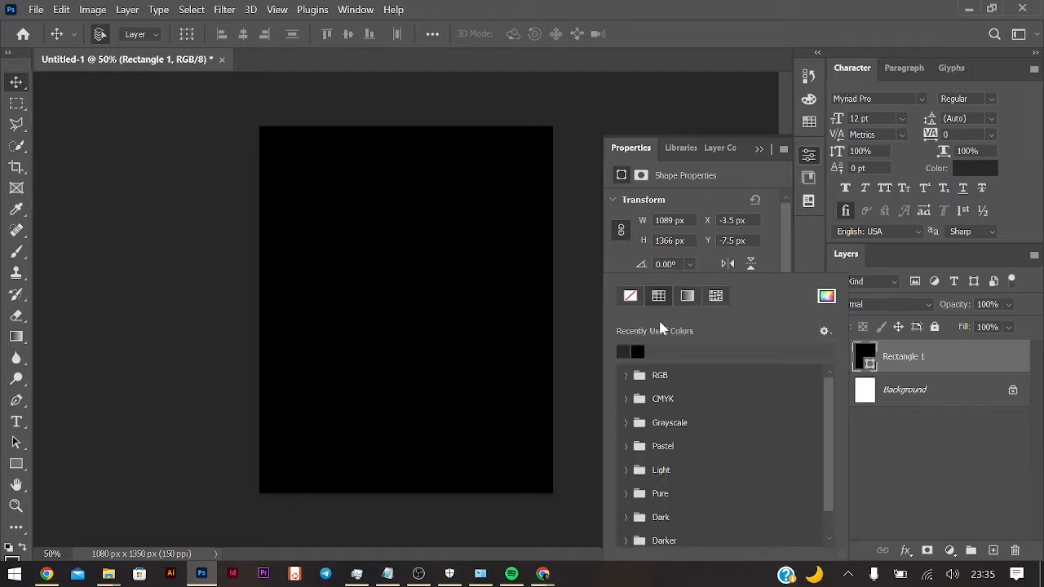
Change the full-canvas rectangle's fill from black to a very dark grey.
left_click(826, 296)
left_click(575, 452)
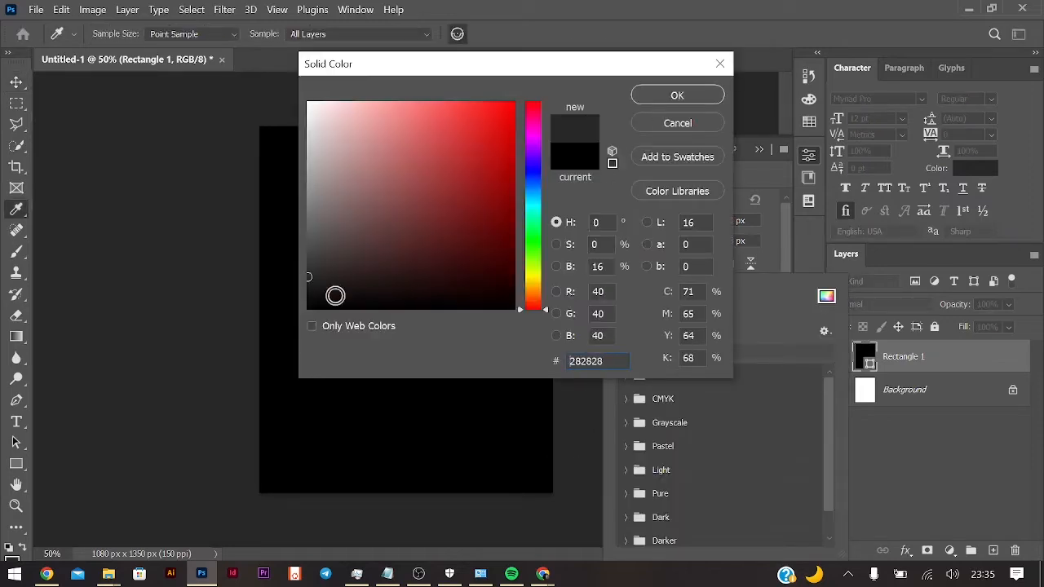
left_click(677, 96)
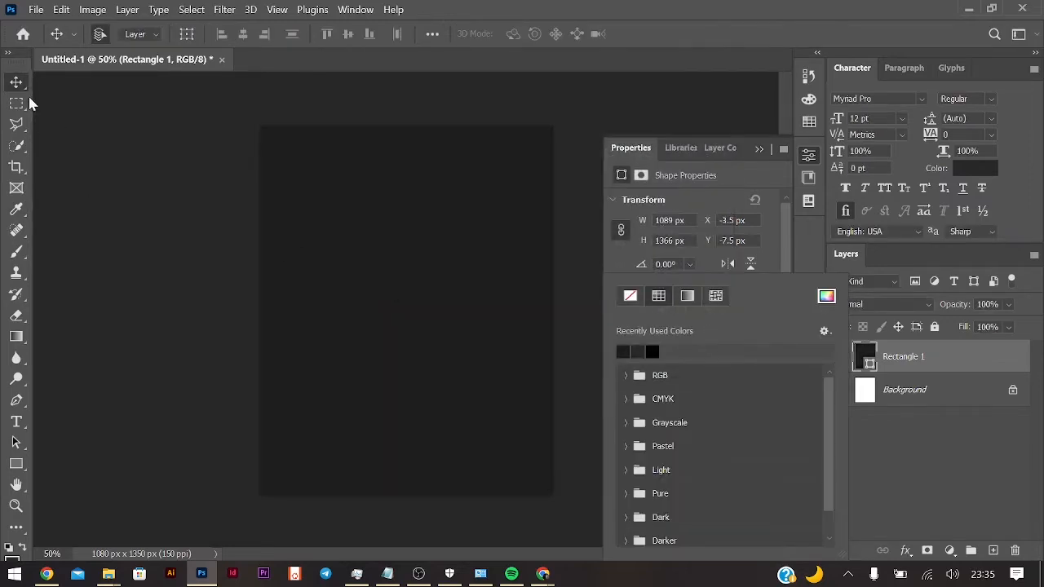
Add a Gradient Fill layer above the rectangle and darken the gradient's starting colour stop.
left_click(950, 551)
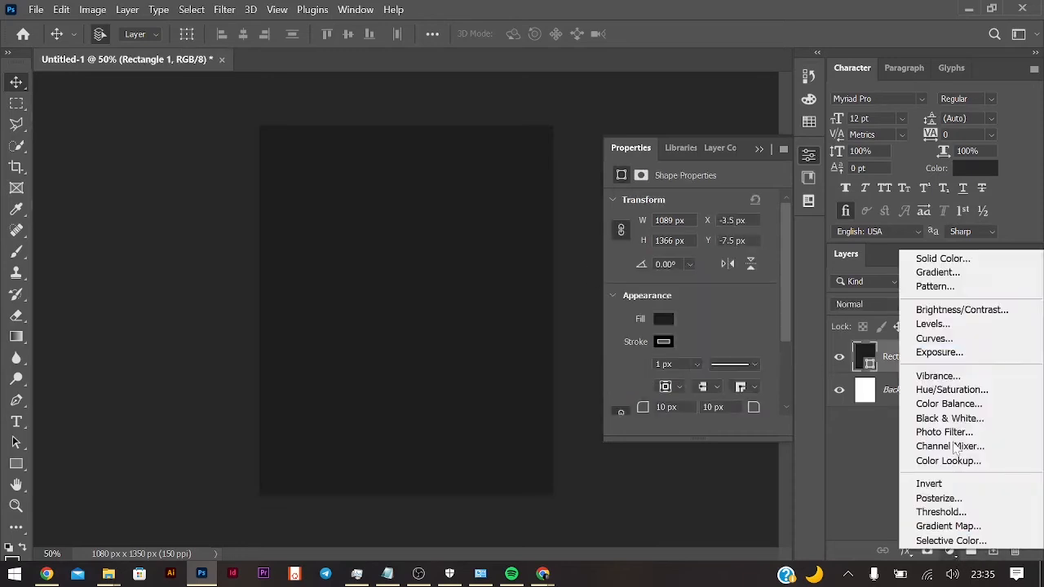
left_click(930, 270)
left_click_drag(549, 104, 745, 94)
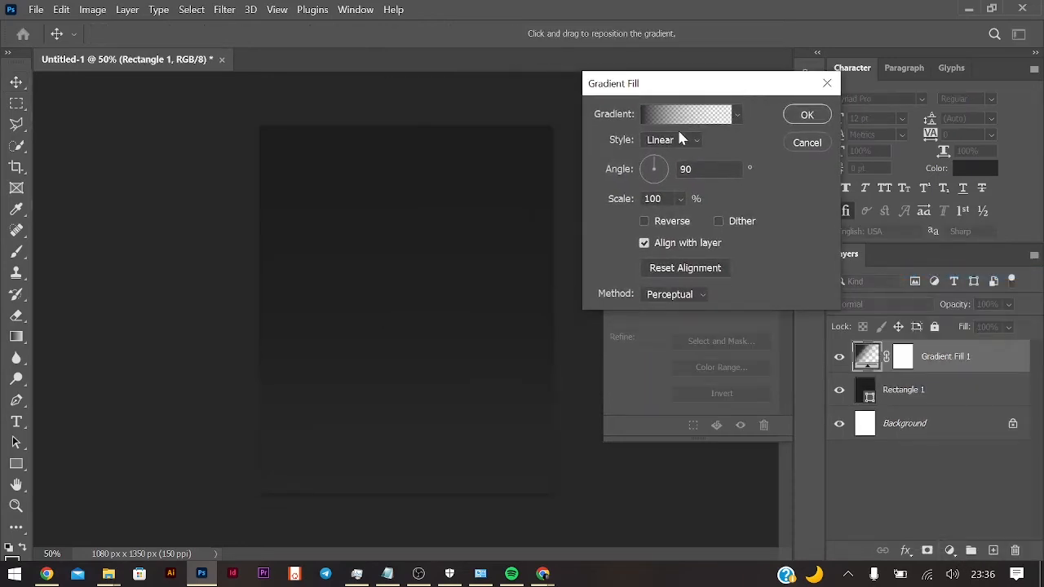
left_click(685, 115)
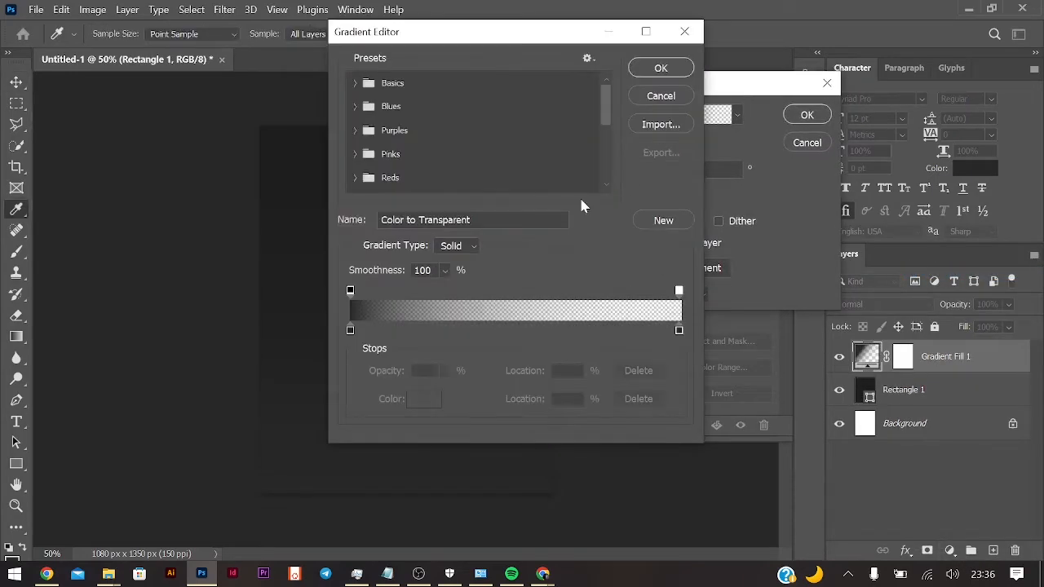
double_click(350, 330)
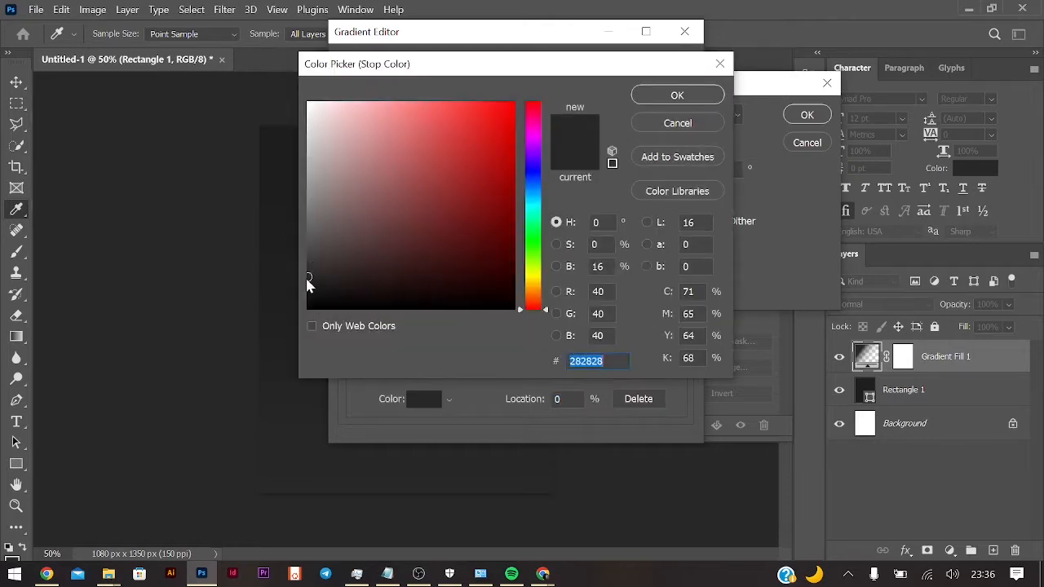
left_click(559, 144)
left_click(677, 95)
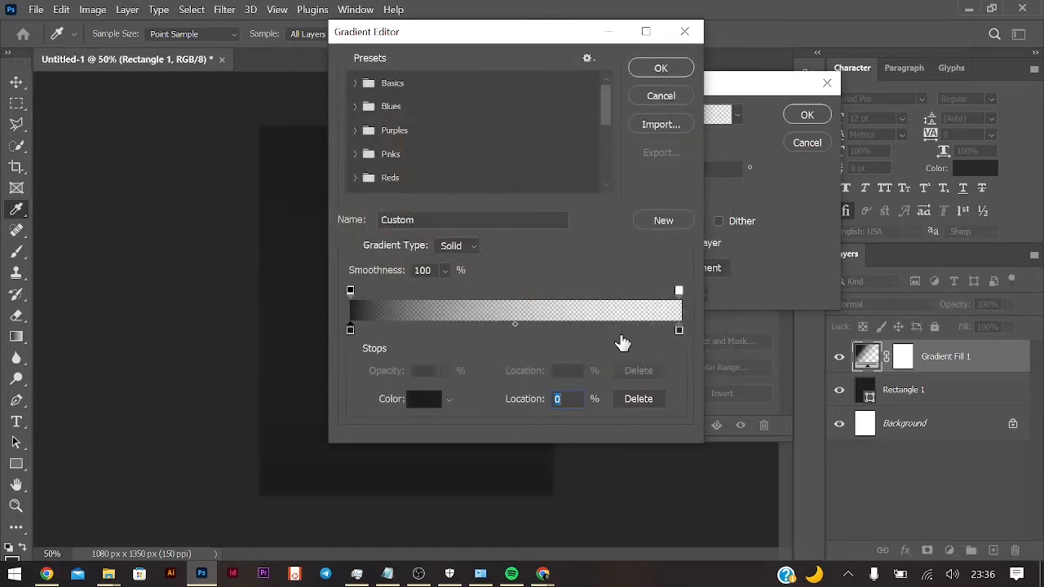
Set the gradient's end colour stop to #212121 and apply the gradient fill.
double_click(679, 331)
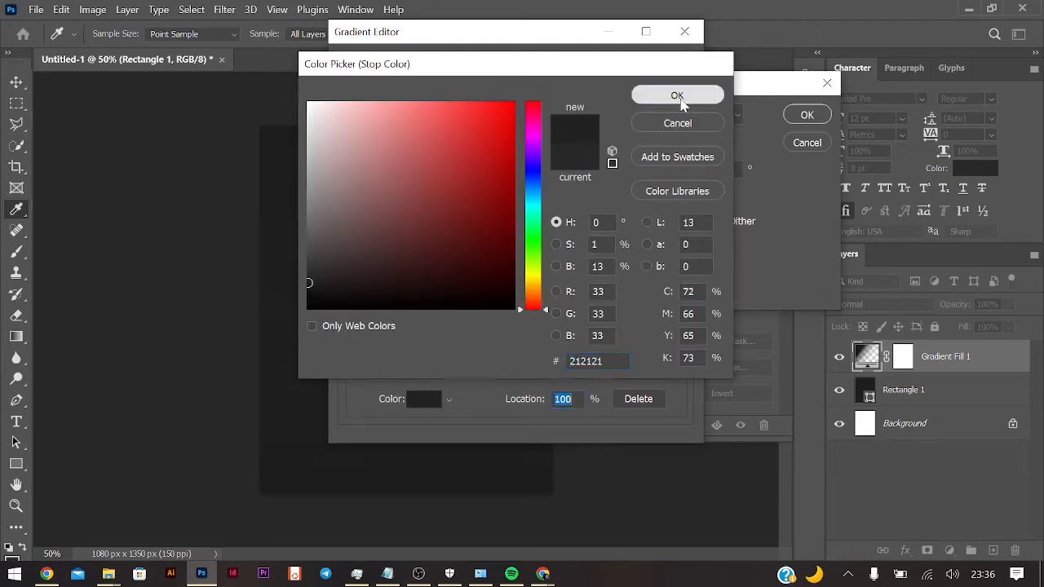
left_click(677, 95)
left_click(673, 72)
left_click(807, 114)
Place the Longines chronograph watch image from the Downloads folder above the gradient layer, scaled to about 55% and rotated to -15°.
left_click(932, 399)
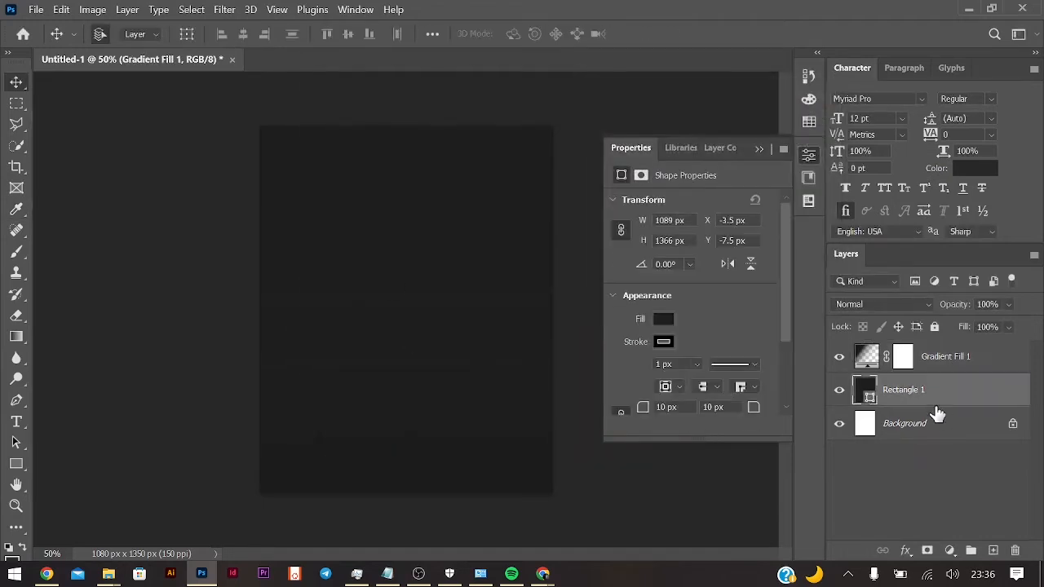
left_click(900, 404, "ctrl")
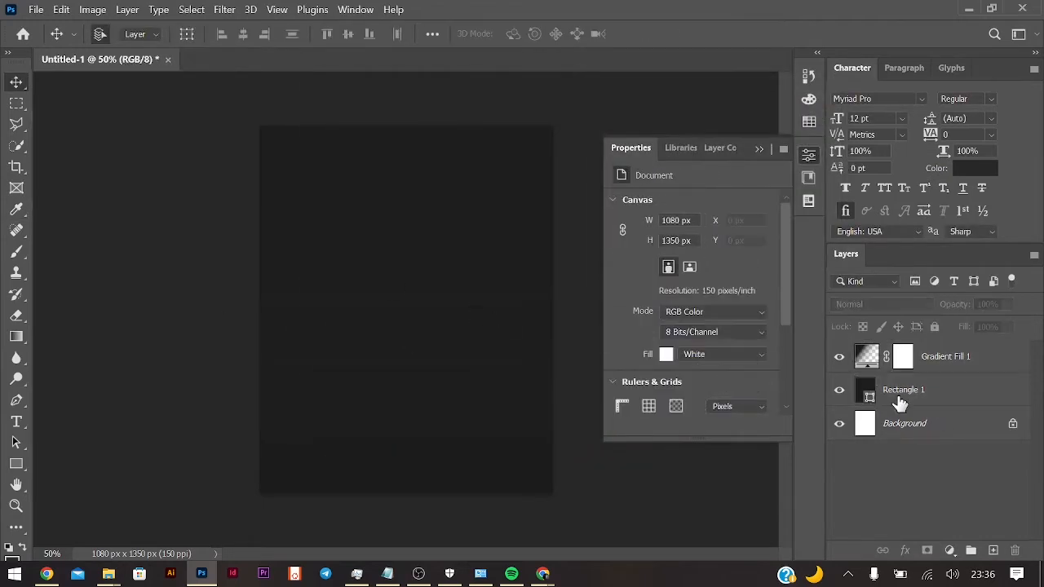
left_click(950, 360)
key("alt+Tab")
key("alt+Tab")
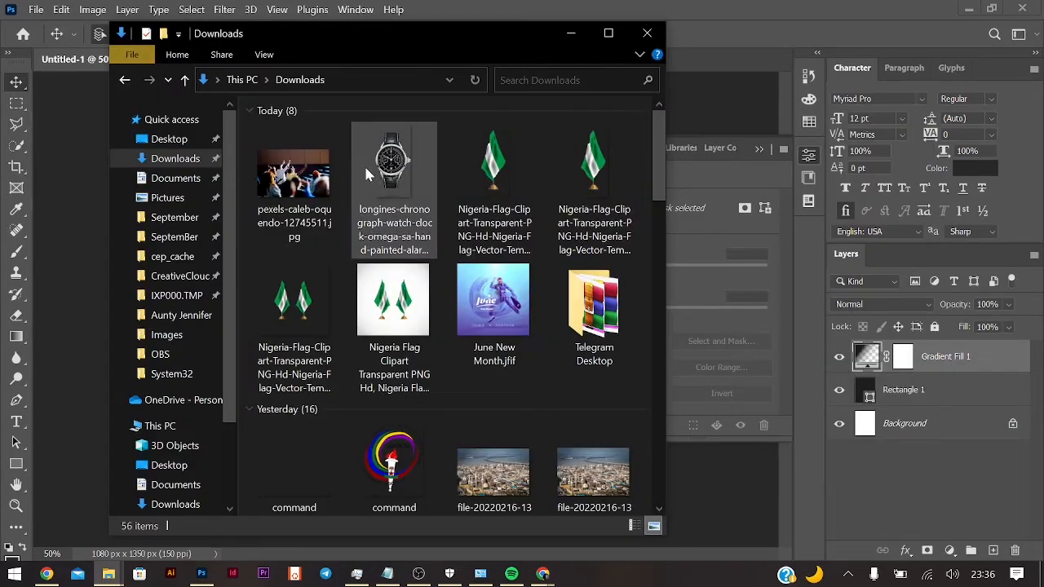
left_click_drag(388, 167, 86, 292)
mouse_move(315, 126)
left_mouse_down()
mouse_move(400, 261)
mouse_move(324, 143)
left_mouse_up()
left_click_drag(405, 127, 405, 269)
left_click_drag(470, 259, 422, 215)
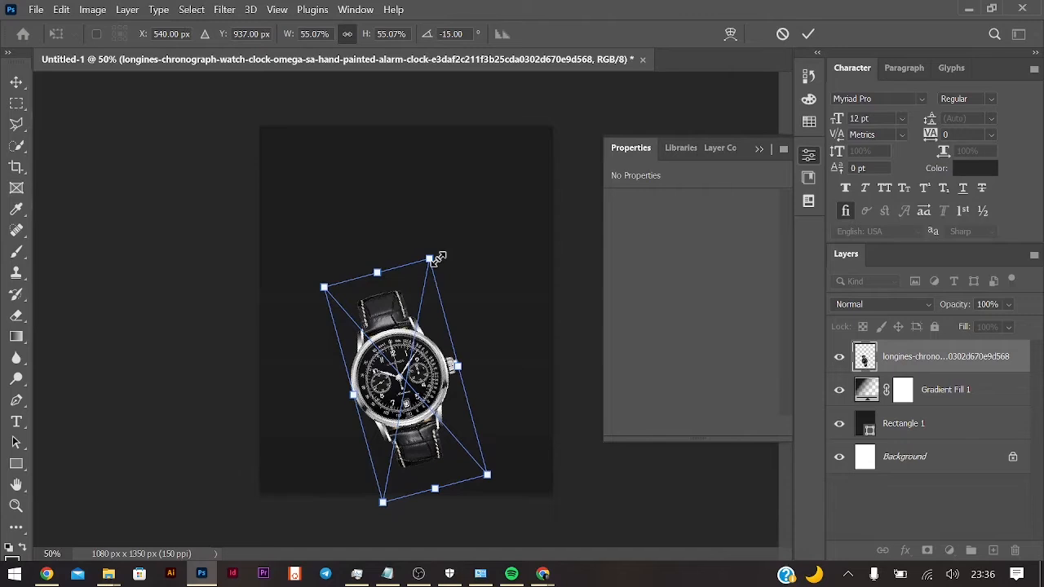
Enlarge the watch to about 100% and move it so it runs off the canvas's right edge.
left_click_drag(438, 257, 479, 124)
left_click_drag(327, 273, 440, 289)
left_click_drag(449, 359, 485, 350)
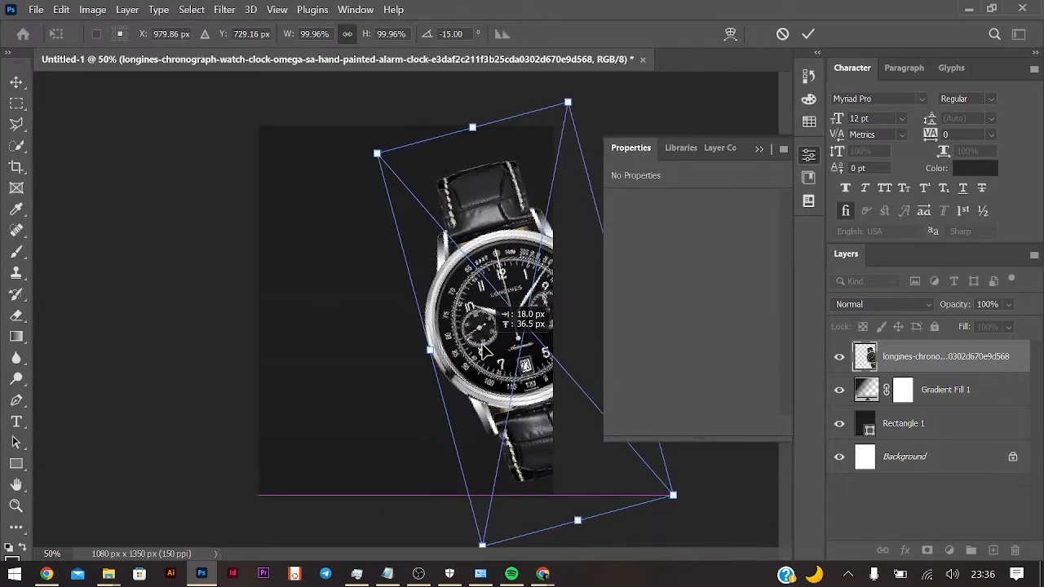
Rotate the watch to about -9.9° and apply the transformation.
left_click_drag(572, 91, 489, 111)
key("ctrl+z")
left_click_drag(574, 100, 598, 93)
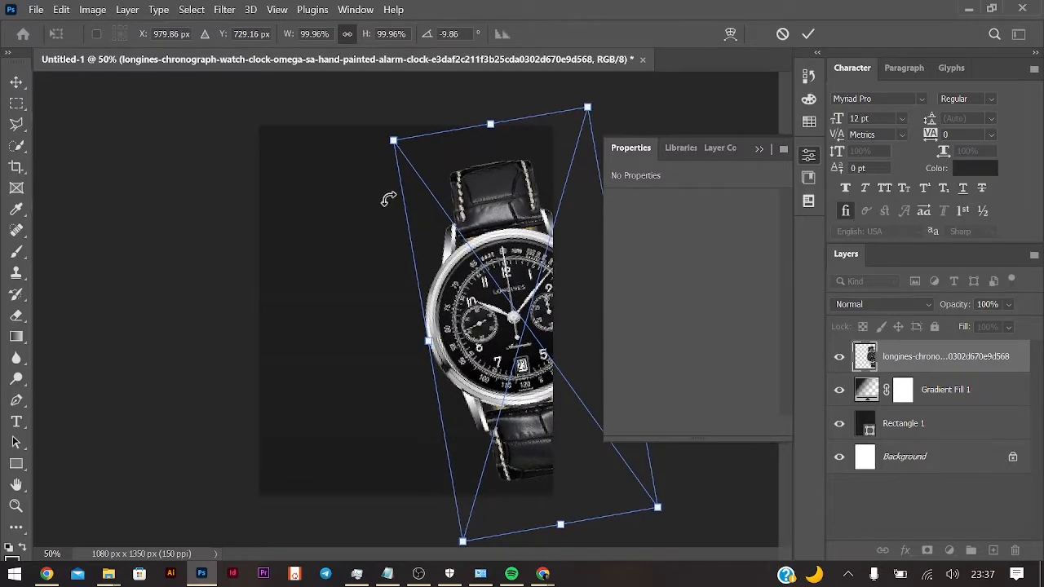
key("Return")
Reposition the watch along the canvas's right edge and enlarge it to about 847 × 1567 px.
left_click_drag(477, 298, 481, 258)
key("ctrl+t")
left_click_drag(483, 142, 483, 80)
left_click_drag(497, 256, 514, 287)
key("Return")
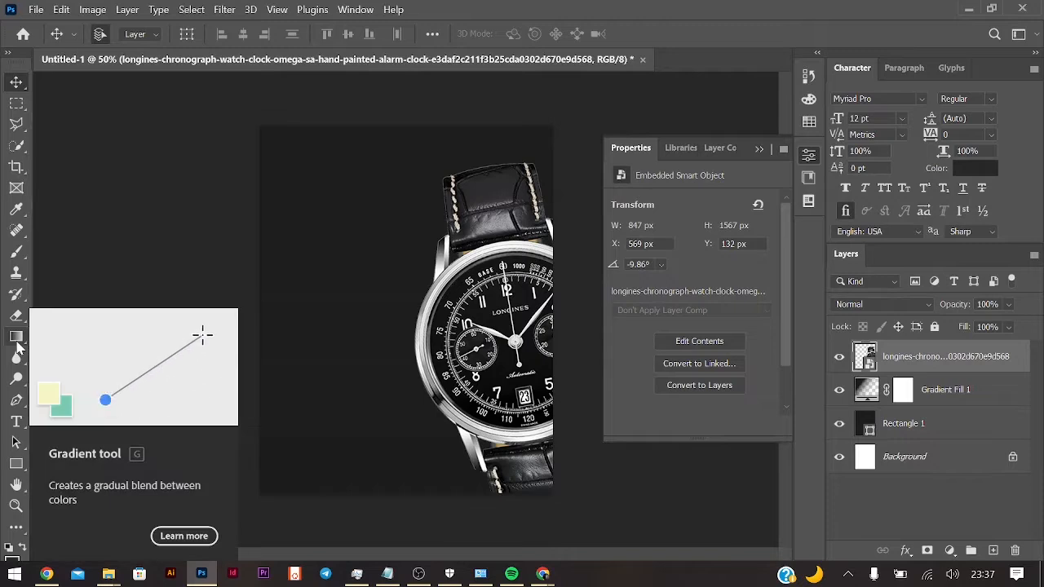
Start a white text reading "go" at 125 pt on the empty area beside the watch.
left_click(16, 422)
left_click(298, 268)
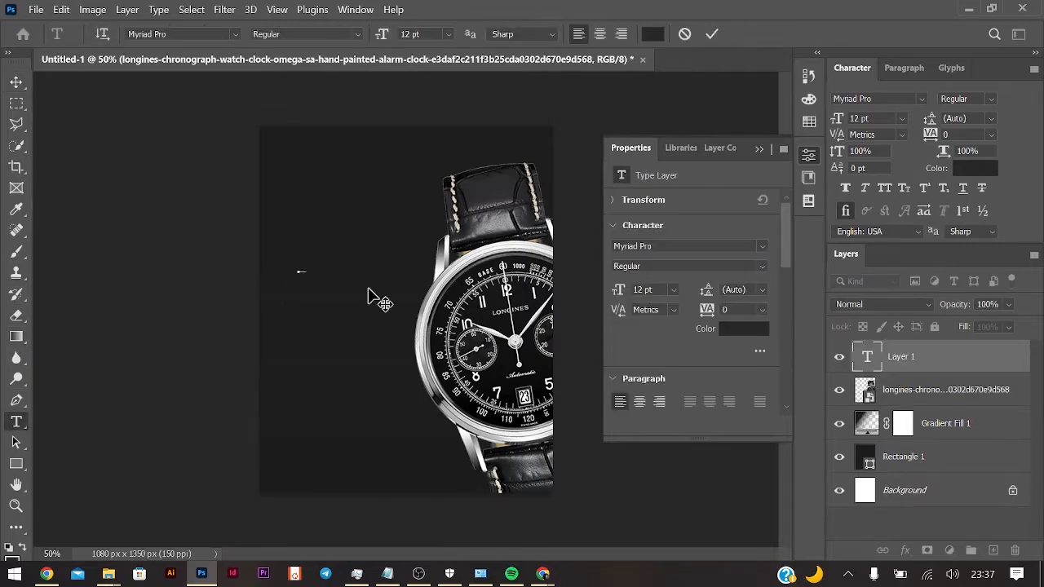
left_click(743, 329)
left_click(304, 111)
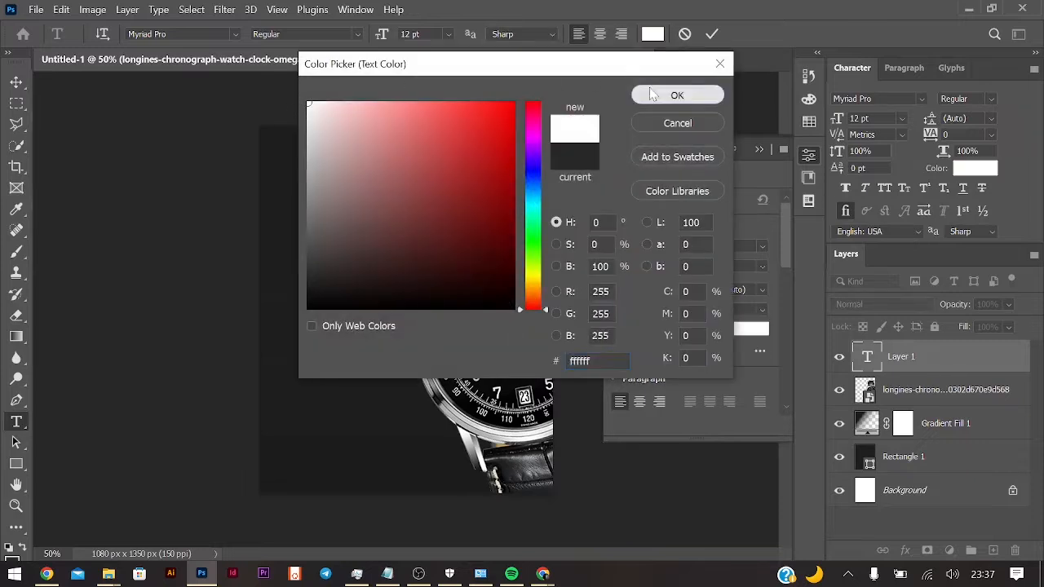
left_click(676, 95)
left_click_drag(637, 289, 718, 290)
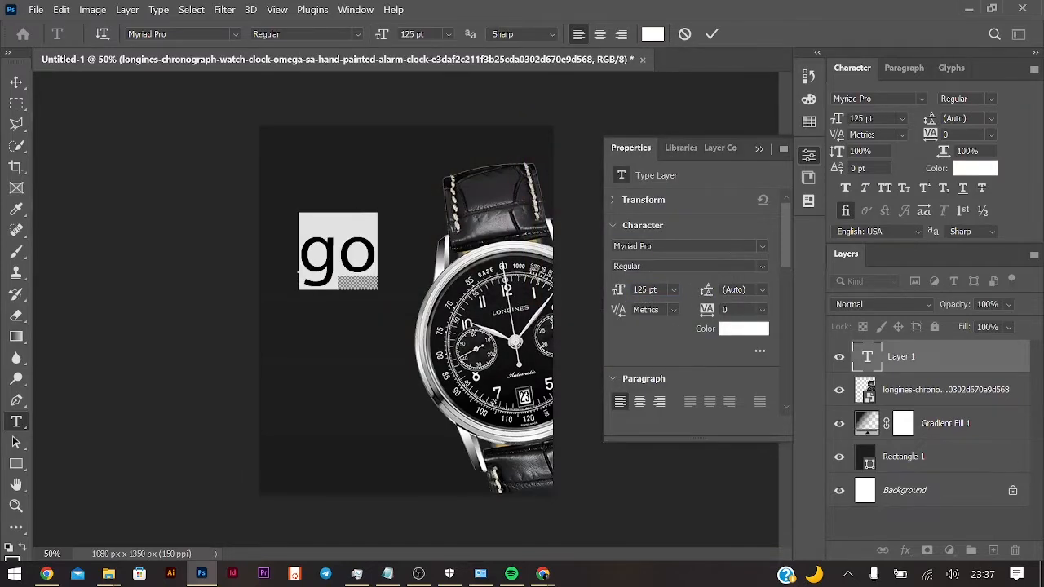
Set the text's font to Phonk Regular DEMO and extend it to "go to church" on three lines.
type("phonk")
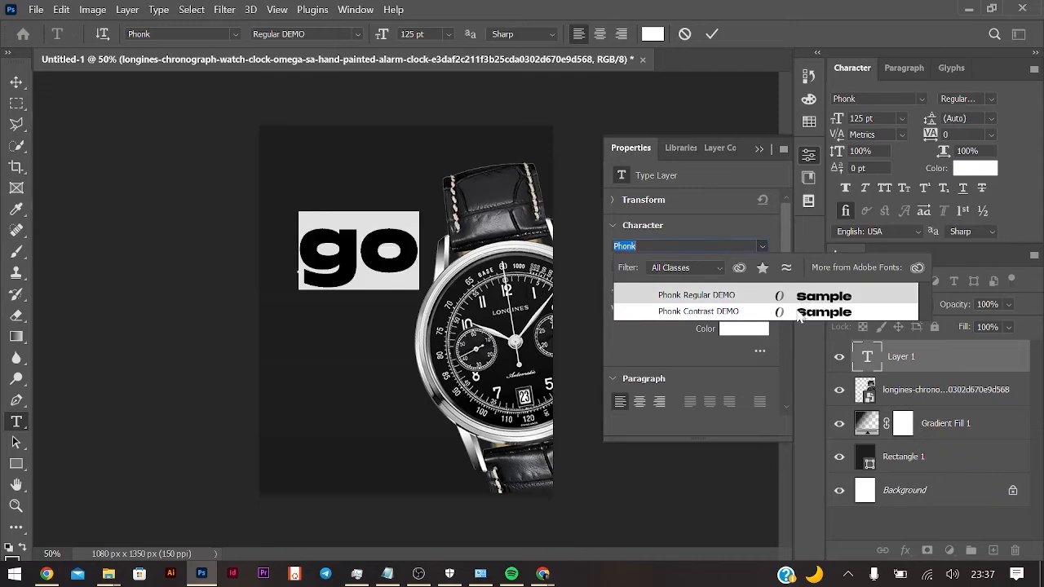
left_click(799, 297)
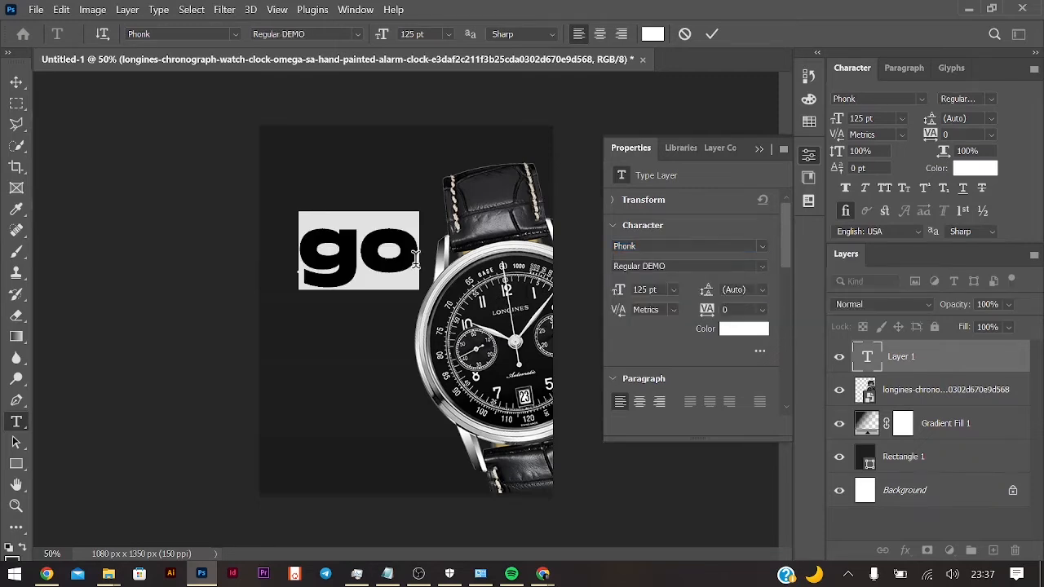
left_click(396, 250)
type("to")
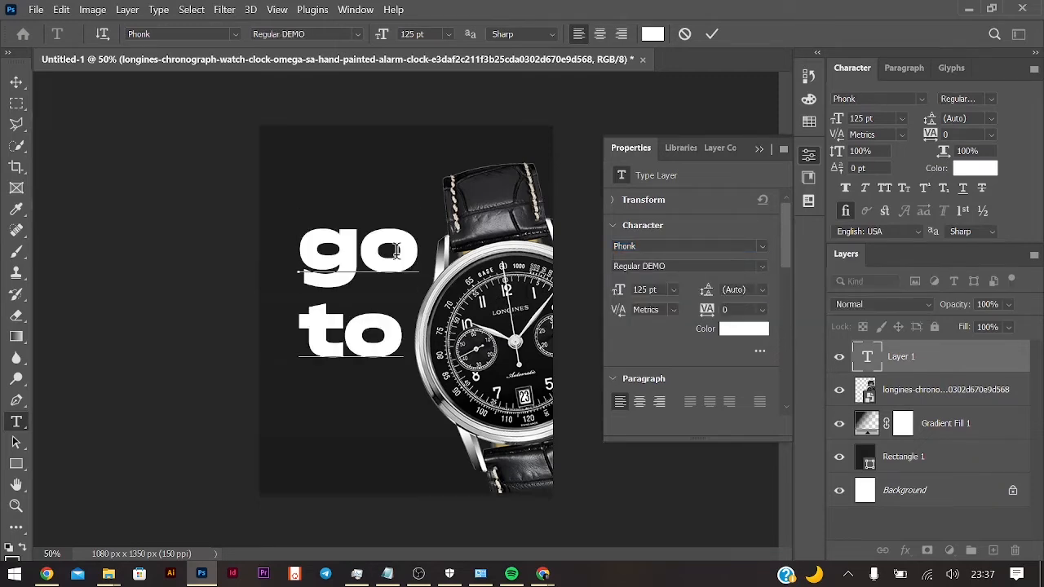
type("church")
Reduce the whole "go to church" text to 71 pt and commit it.
key("ctrl+a")
key("ctrl+shift+comma")
key("ctrl+shift+comma")
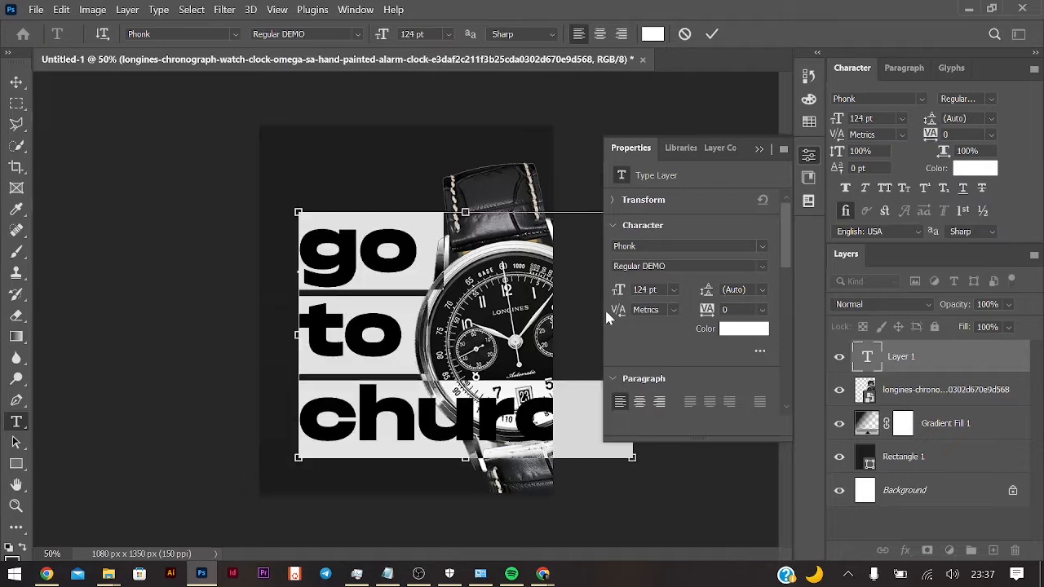
key("ctrl+shift+comma")
key("ctrl+shift+comma")
key("ctrl+shift+comma")
key("ctrl+shift+comma")
key("ctrl+shift+comma")
key("ctrl+shift+comma")
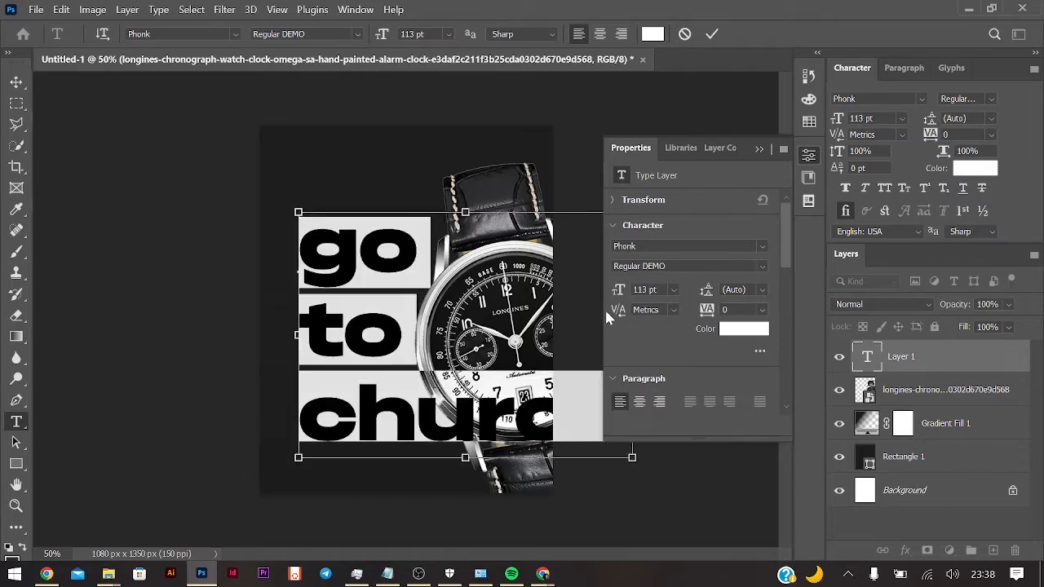
key("ctrl+shift+comma")
key("ctrl+shift+comma")
key("ctrl+shift+comma")
key("ctrl+shift+comma")
key("ctrl+shift+comma")
key("ctrl+shift+comma")
key("ctrl+shift+comma")
key("ctrl+shift+comma")
key("ctrl+shift+comma")
key("ctrl+shift+comma")
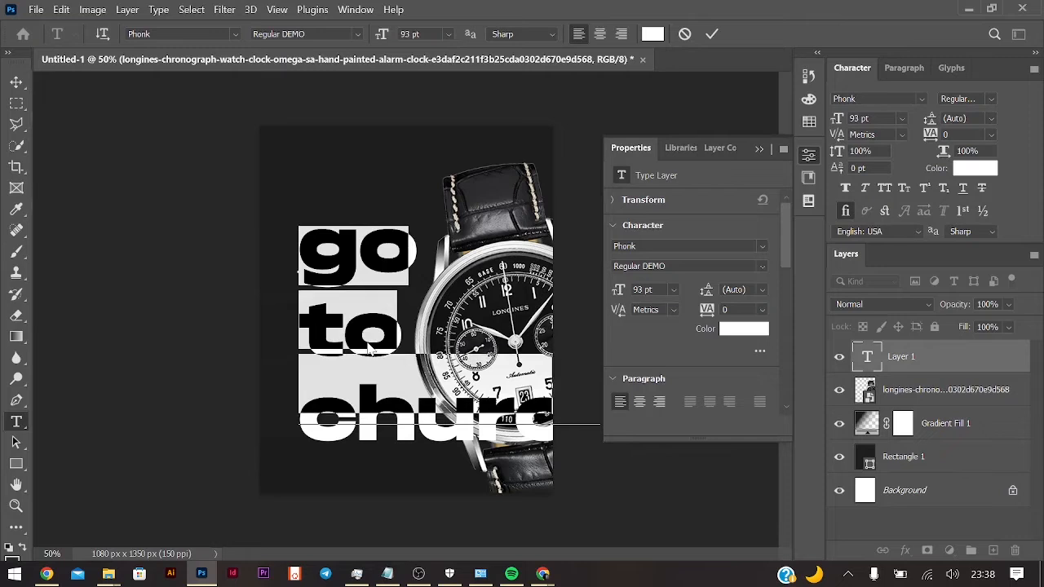
key("ctrl+shift+comma")
key("ctrl+shift+comma")
key("ctrl+shift+comma")
key("ctrl+shift+comma")
key("ctrl+shift+comma")
key("ctrl+shift+comma")
key("ctrl+shift+comma")
key("ctrl+shift+comma")
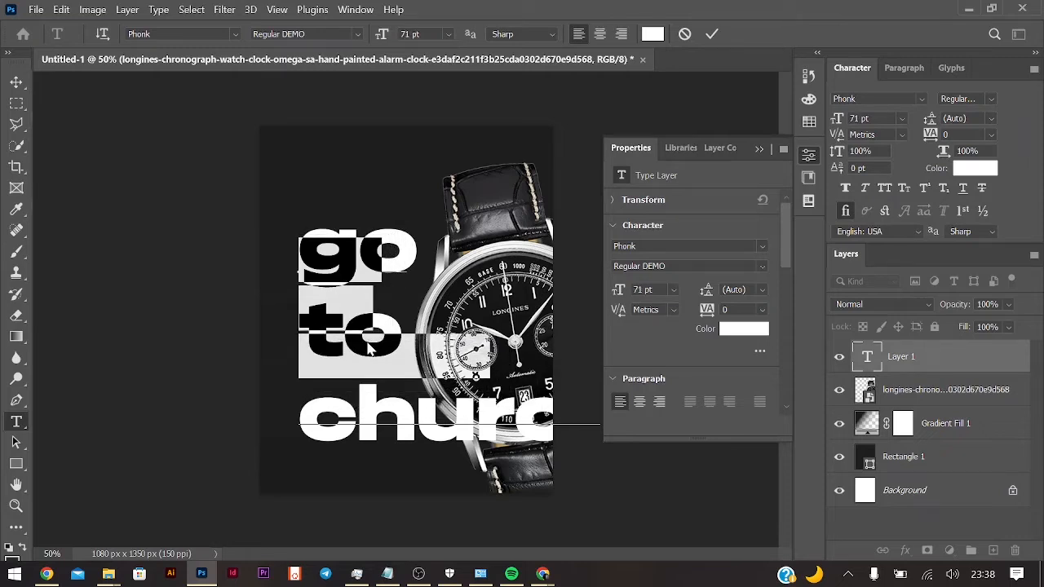
key("ctrl+Return")
key("v")
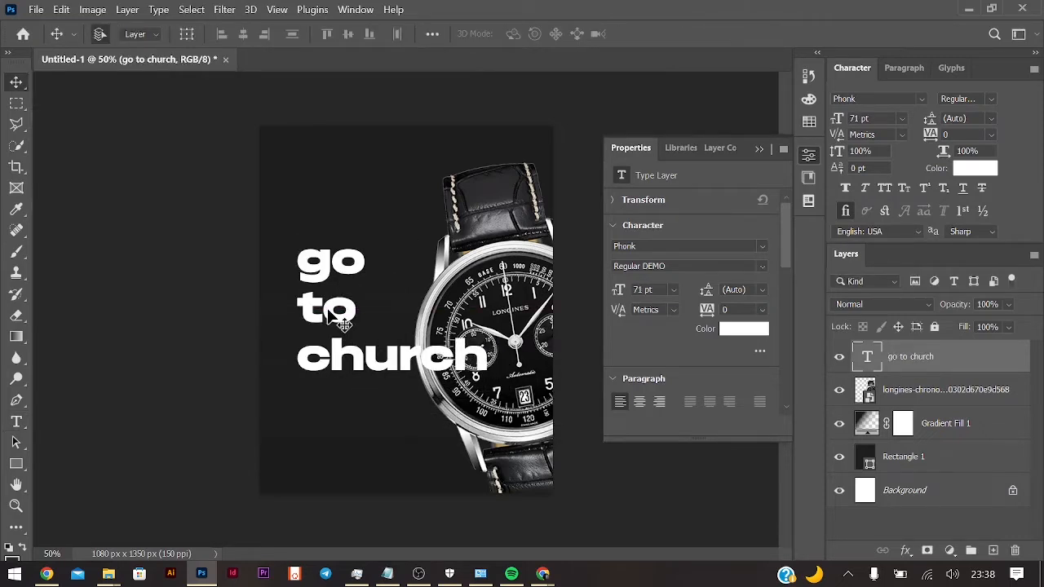
Insert the line "it's time" above "go" in the headline text.
double_click(327, 308)
left_click(327, 258)
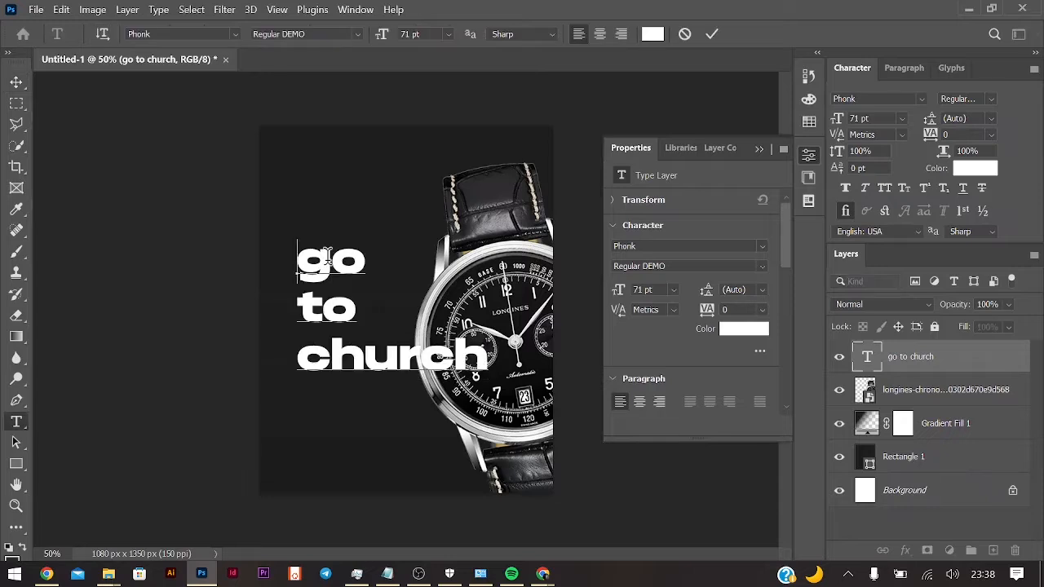
type("it's time")
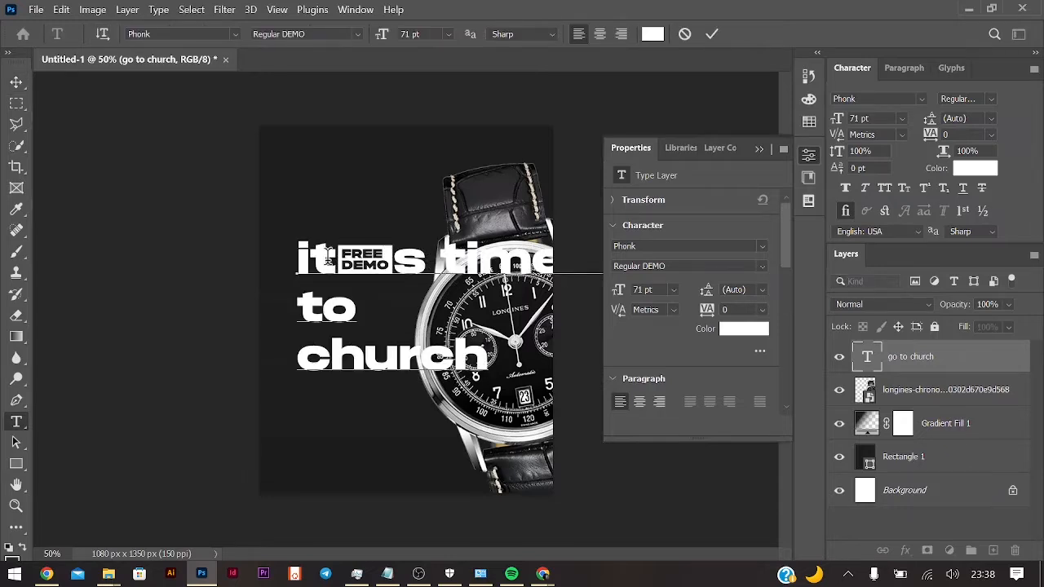
key("Return")
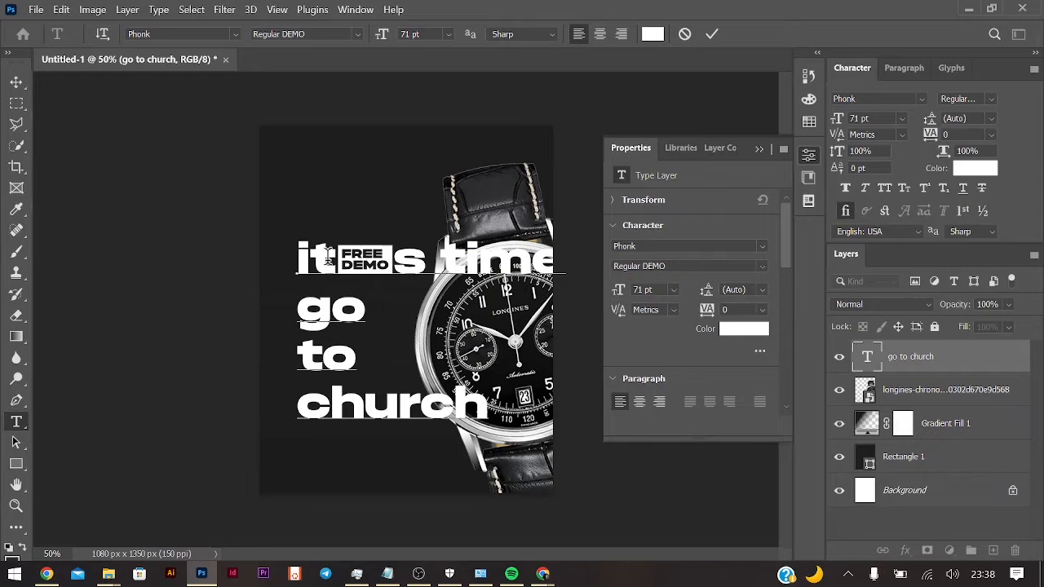
Remove the apostrophe from "it's" and rearrange the headline into four lines: "its", "time", "go to", "church".
left_click(328, 256)
key("Delete")
key("BackSpace")
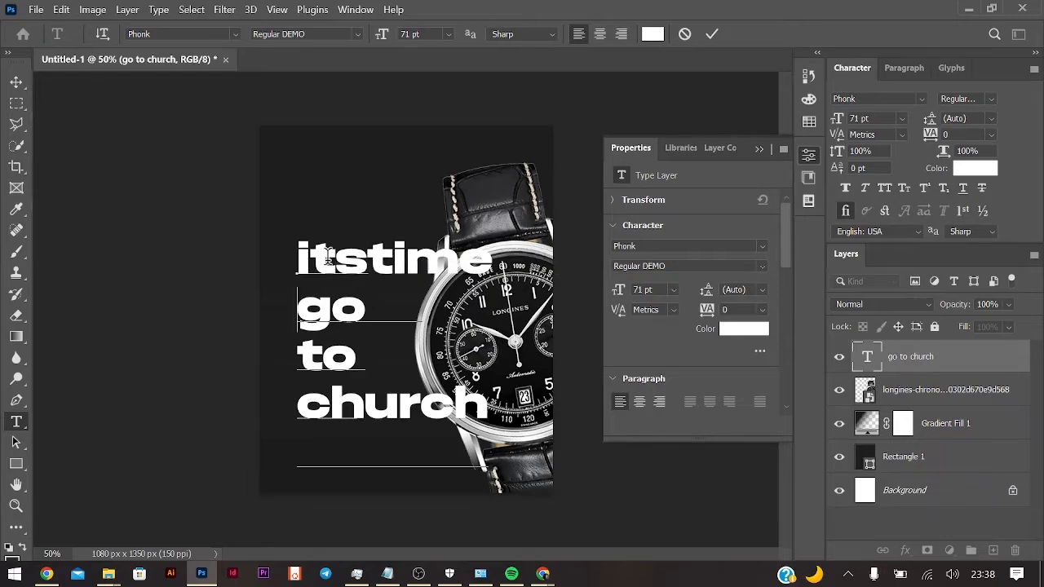
key("Return")
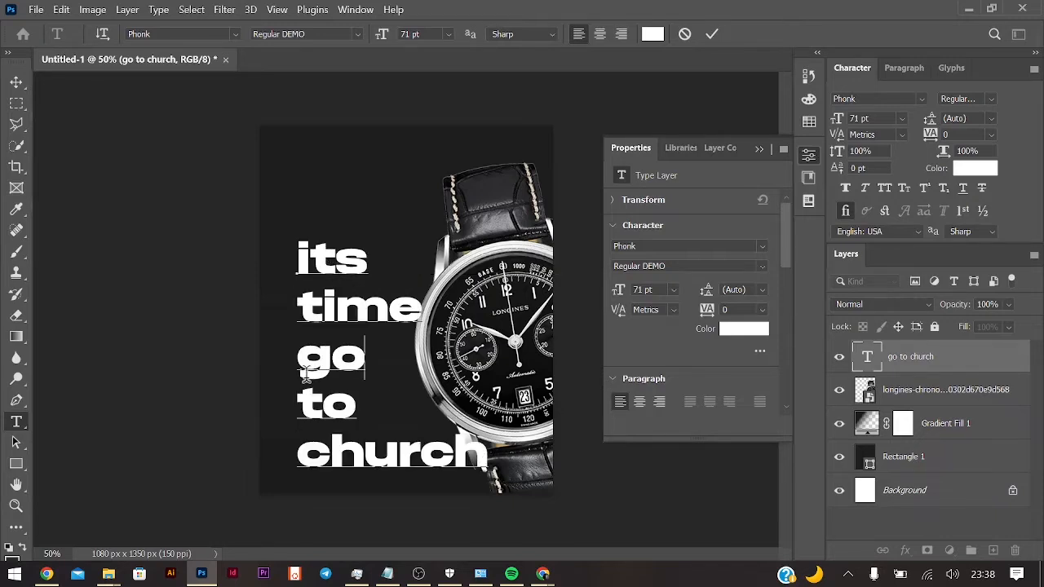
key("Delete")
left_click(16, 85)
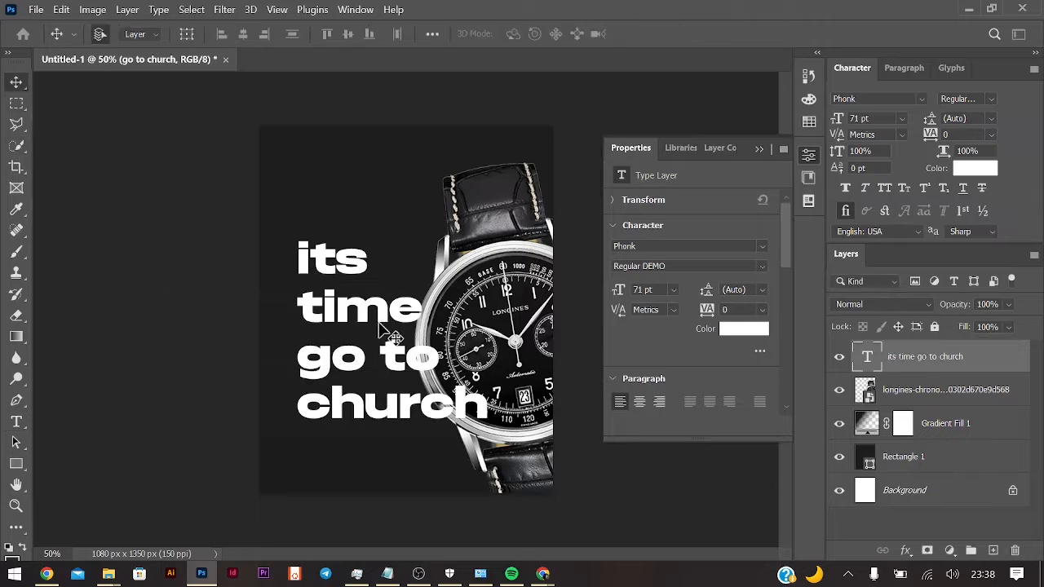
Shift the headline slightly up and towards the canvas's left edge, and scale it down to about 54.6 pt.
left_click_drag(384, 332, 376, 320)
key("ctrl+t")
left_click_drag(479, 321, 436, 321)
key("Return")
Replace the headline's wording with "ITS TIME TO GO" in capitals on three lines.
double_click(362, 303)
key("ctrl+a")
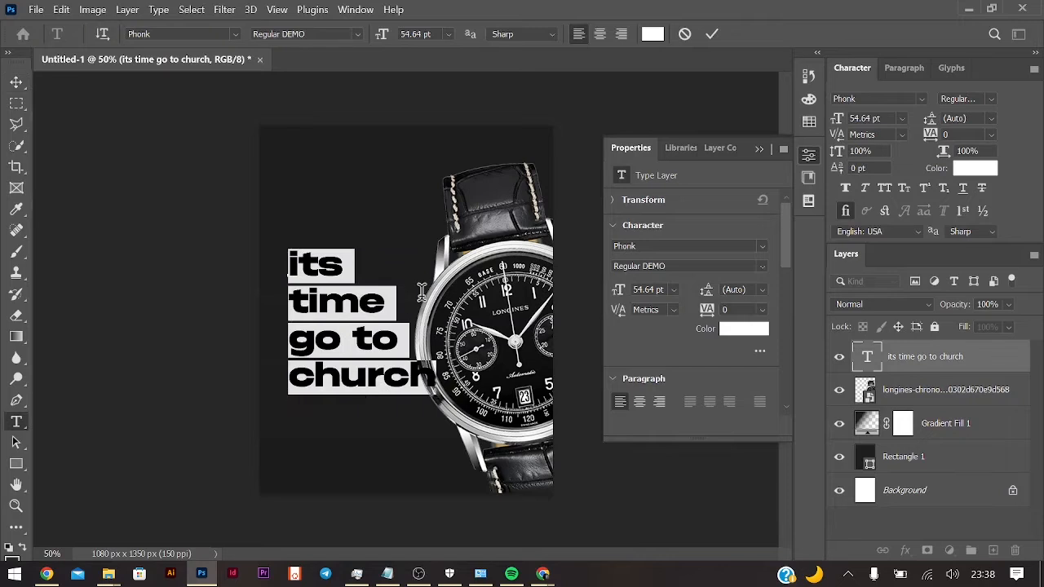
type("ITS")
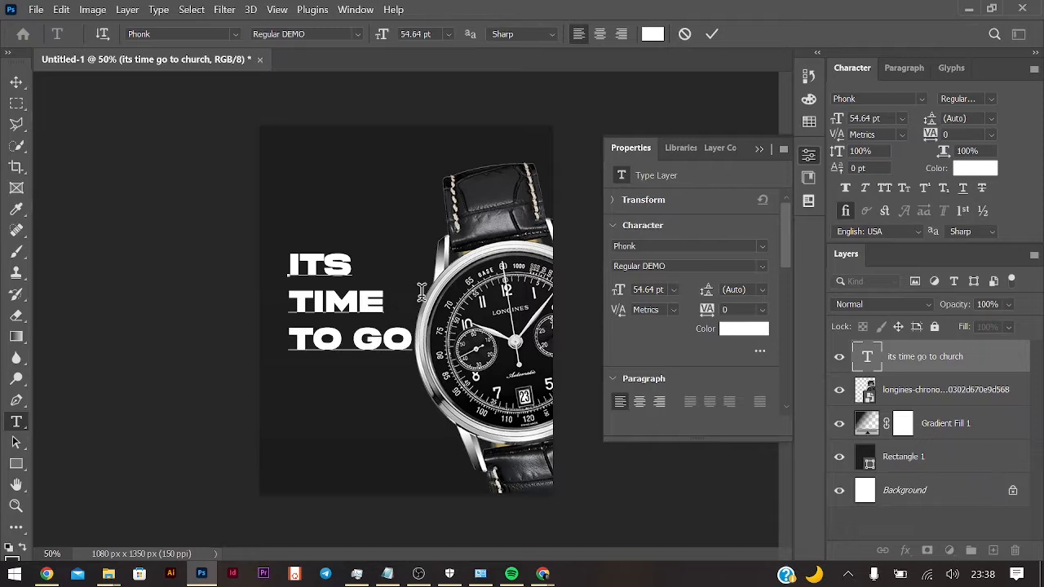
left_click(15, 85)
Duplicate the headline below itself and change the copy's wording to "WORSHIP".
left_click_drag(363, 305, 359, 412)
double_click(356, 411)
type("WORSHIP")
key("ctrl+a")
left_click(17, 83)
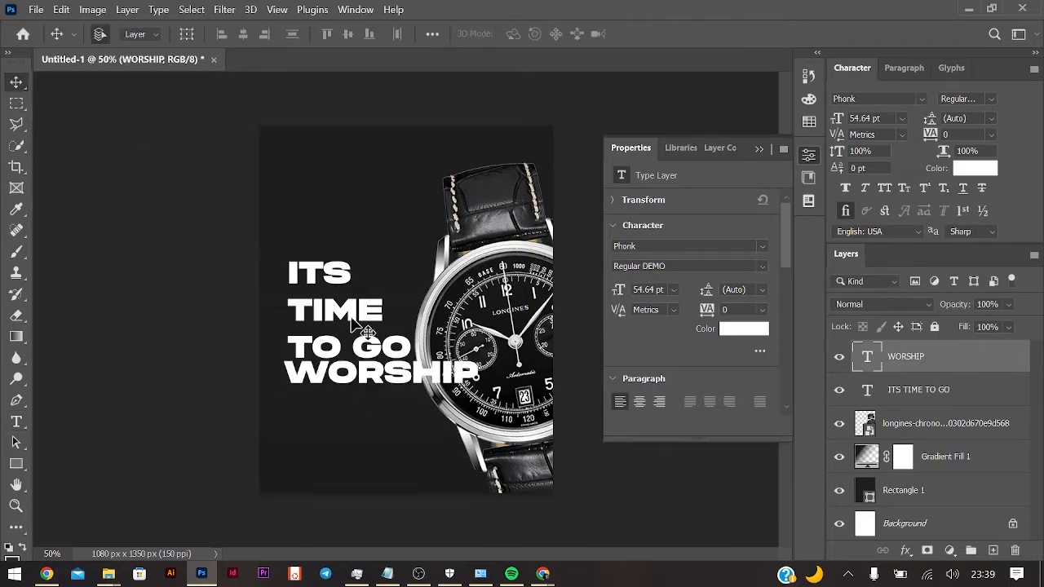
Move the "ITS TIME TO GO" text up and cut its wording down to "TO GO" on one line.
left_click_drag(338, 346, 339, 311)
double_click(353, 251)
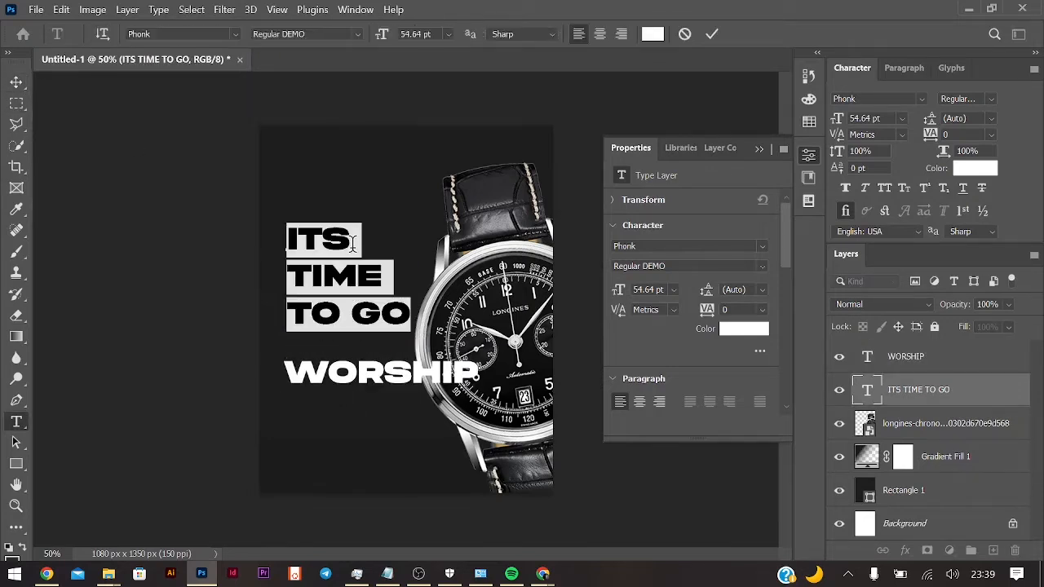
left_click(292, 276)
key("Left")
key("Delete")
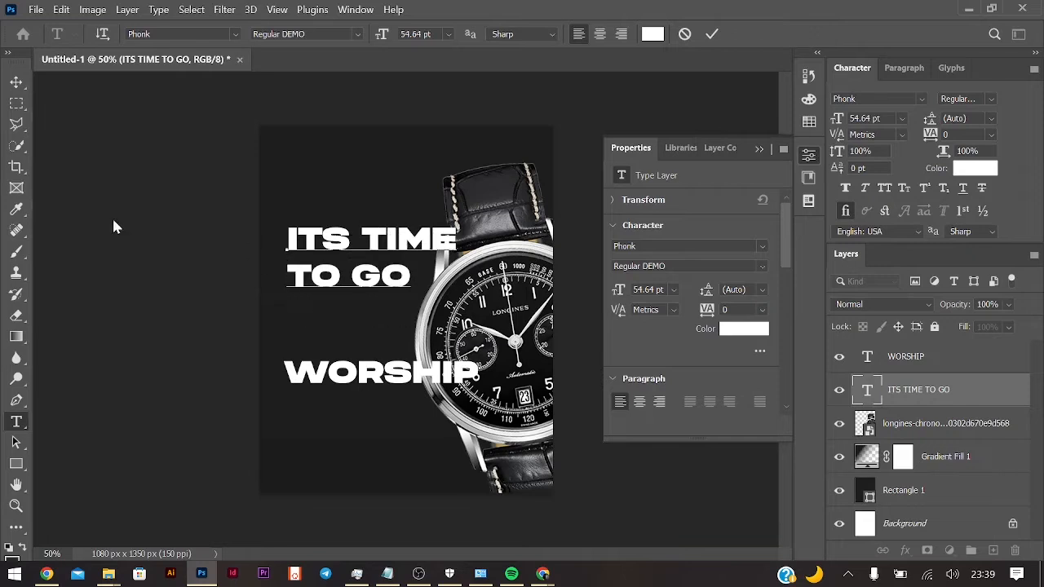
left_click_drag(459, 240, 242, 207)
key("ctrl+x")
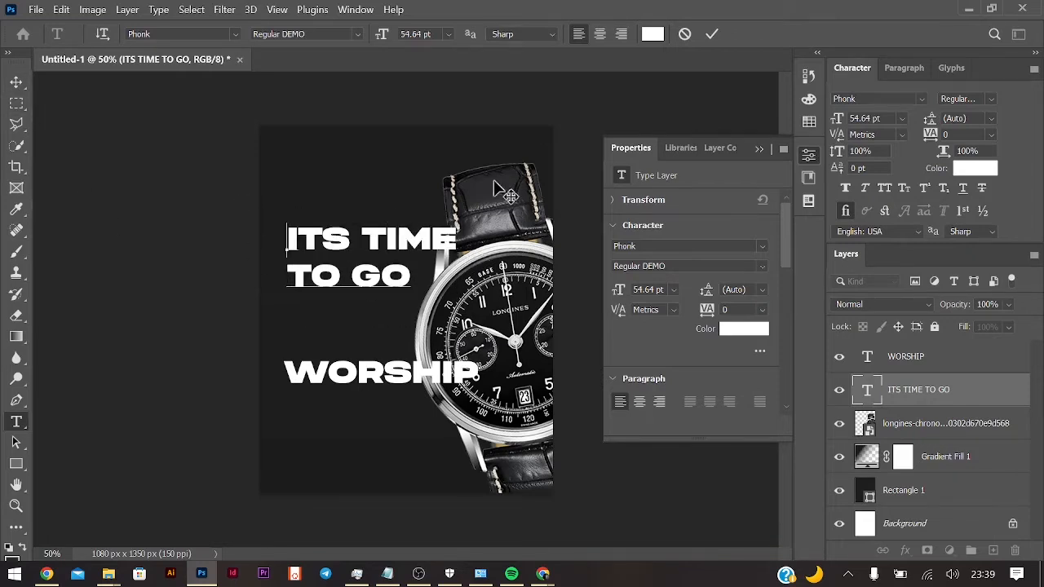
key("Delete")
Move "TO GO" down to just above "WORSHIP" and close the gap between the two lines.
left_click(16, 83)
left_click_drag(359, 238, 359, 334)
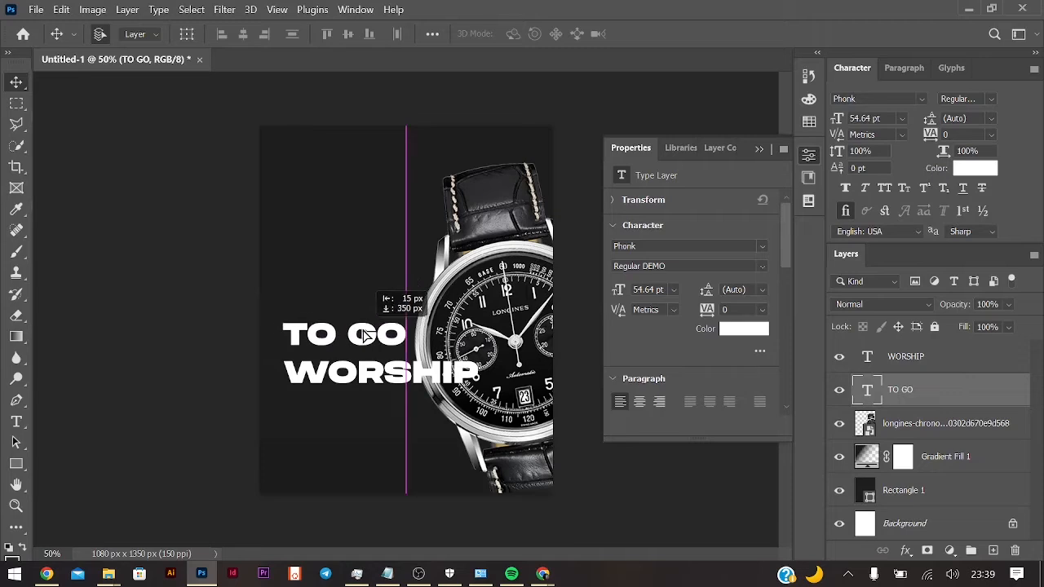
left_click(412, 375)
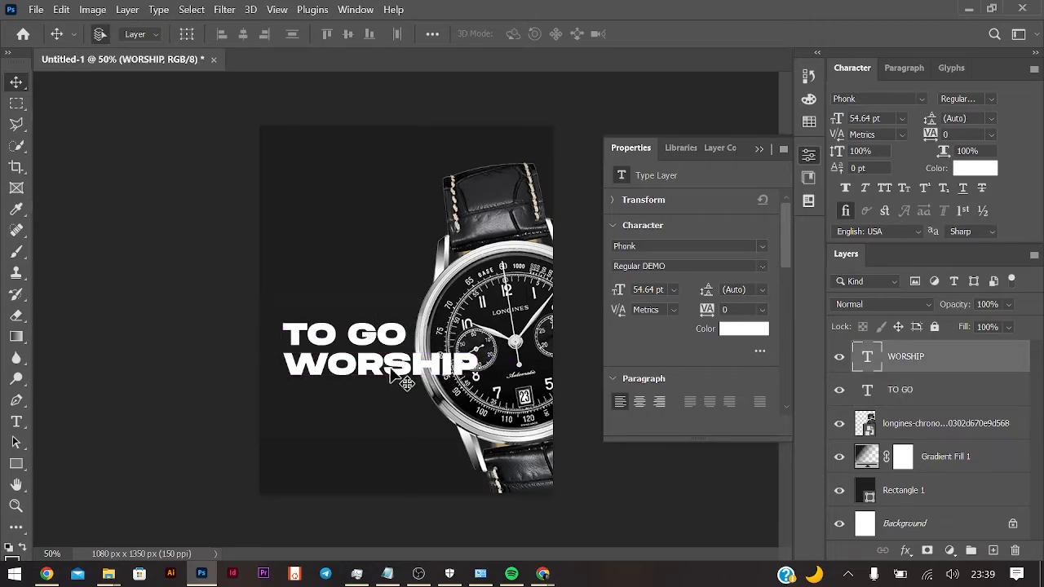
Break "WORSHIP" into two lines, "WOR" and "SHIP", and set the leading to 47 pt.
double_click(390, 371)
key("Return")
key("ctrl+a")
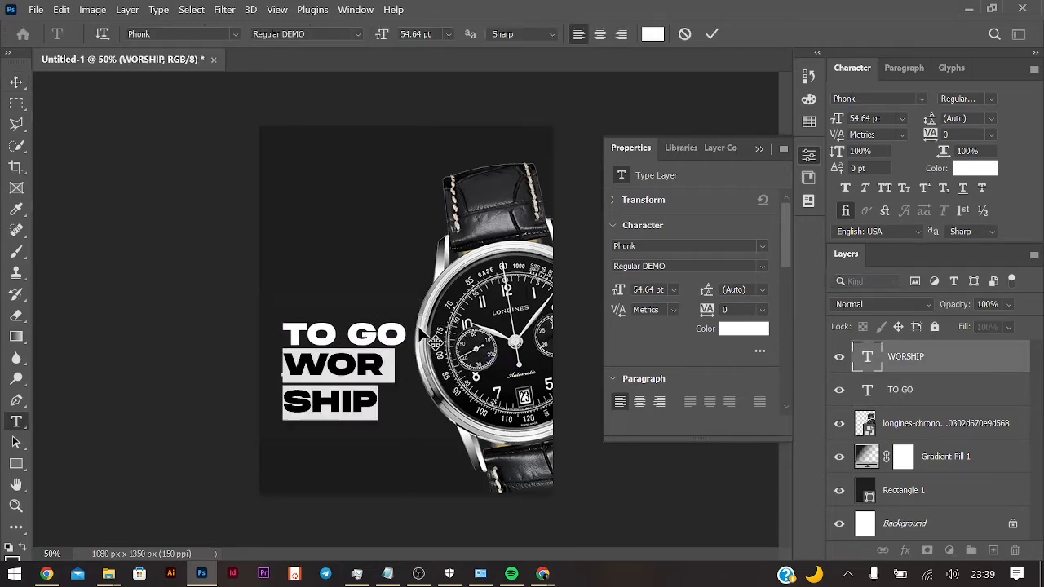
key("alt+Up")
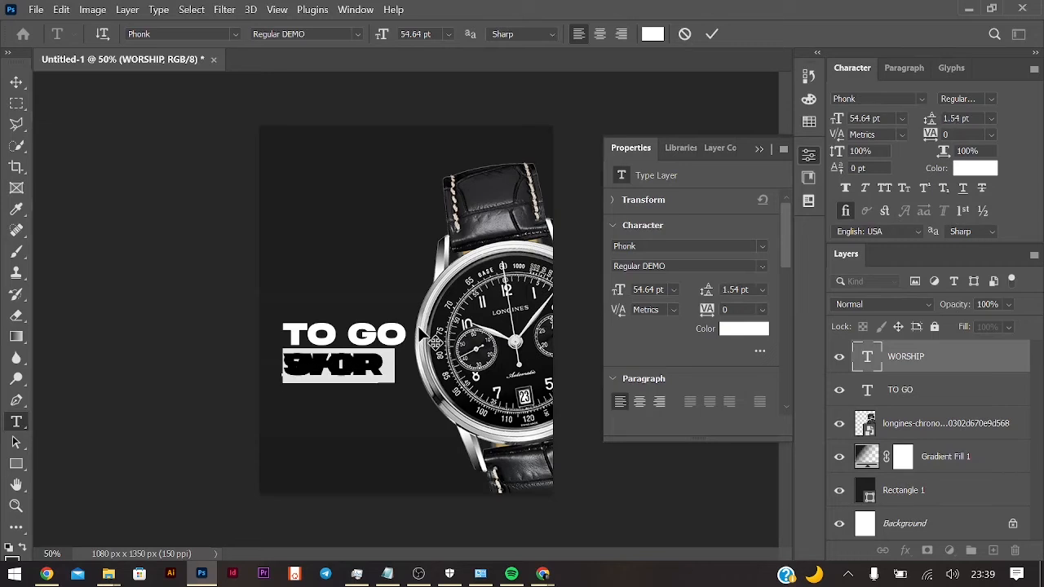
mouse_move(715, 296)
left_mouse_down()
mouse_move(743, 294)
mouse_move(718, 296)
left_mouse_up()
key("ctrl+Return")
Enlarge the "WOR SHIP" and "TO GO" texts to nearly equal widths, with "TO GO" at about 58.5 pt.
key("ctrl+t")
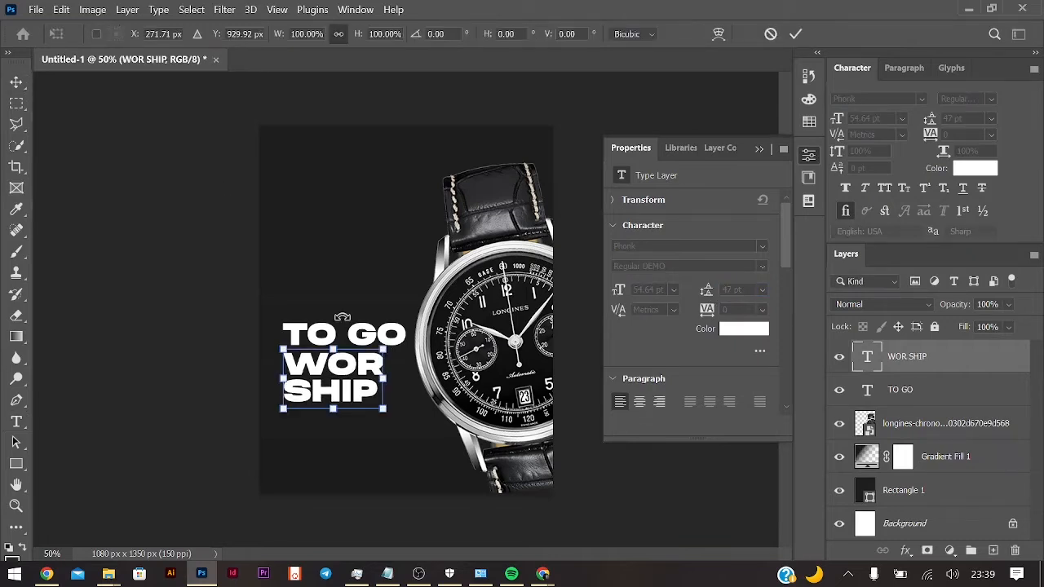
left_click_drag(382, 346, 397, 288)
key("Return")
key("ctrl+t")
key("Return")
Place a copy of "TO GO" above it and change the copy's wording to "ITS TIME".
double_click(398, 288)
type("ITS TIME")
key("ctrl+Return")
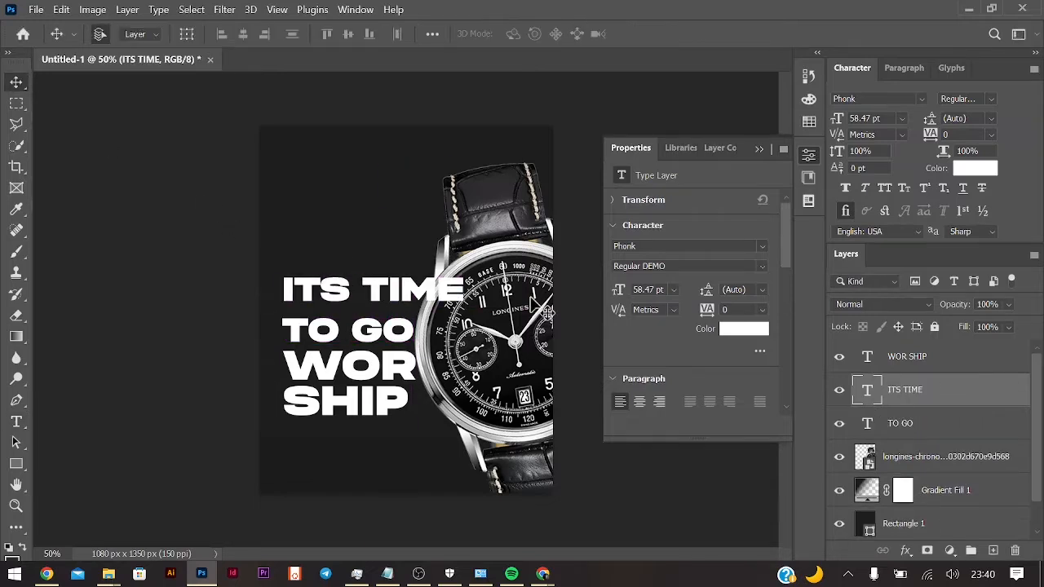
Scale the "ITS TIME" text down to about 33.2 pt, keeping it aligned with the headline's left edge.
key("ctrl+t")
left_click_drag(463, 290, 368, 287)
key("ctrl+plus")
key("ctrl+plus")
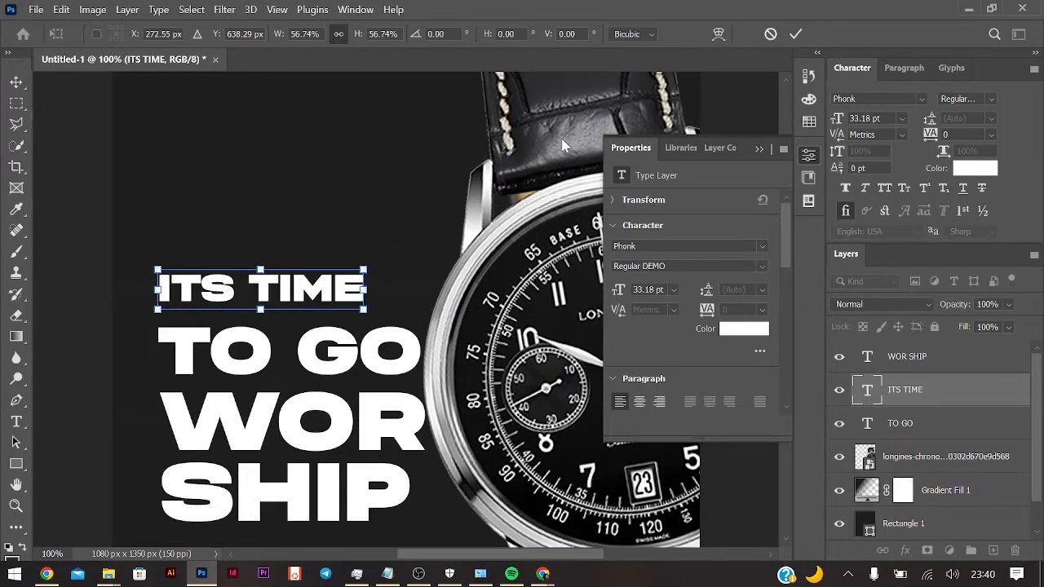
left_click(760, 149)
key("Return")
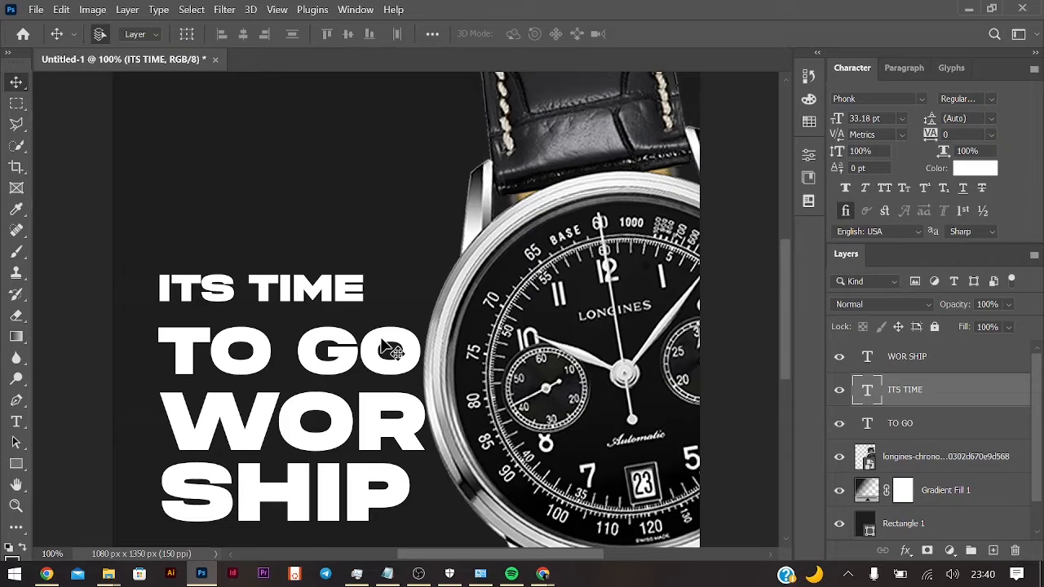
Set the "TO GO" text size to 33 pt and delete its final letter O.
left_click(343, 373)
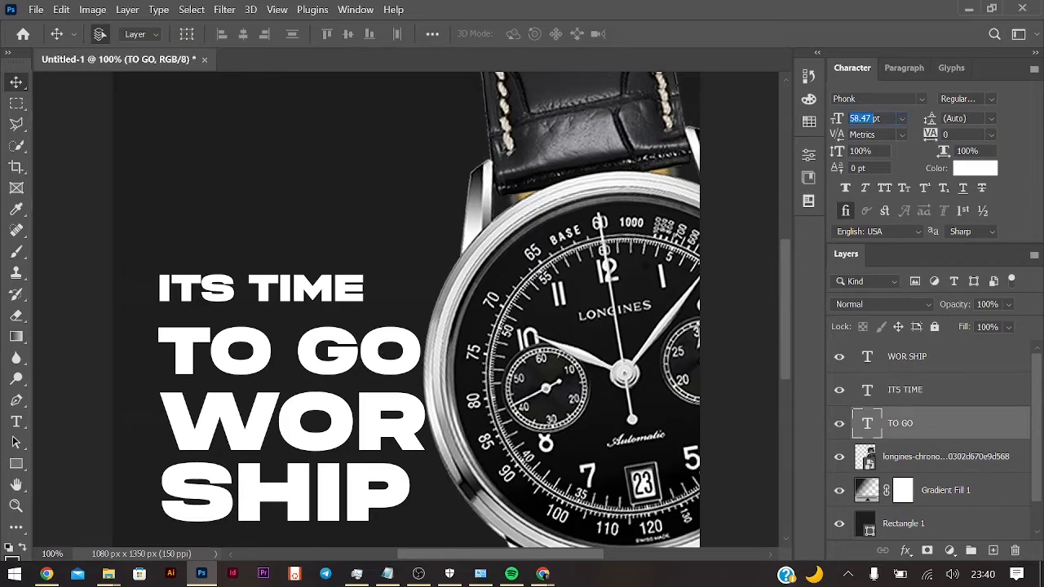
type("33pt")
key("Tab")
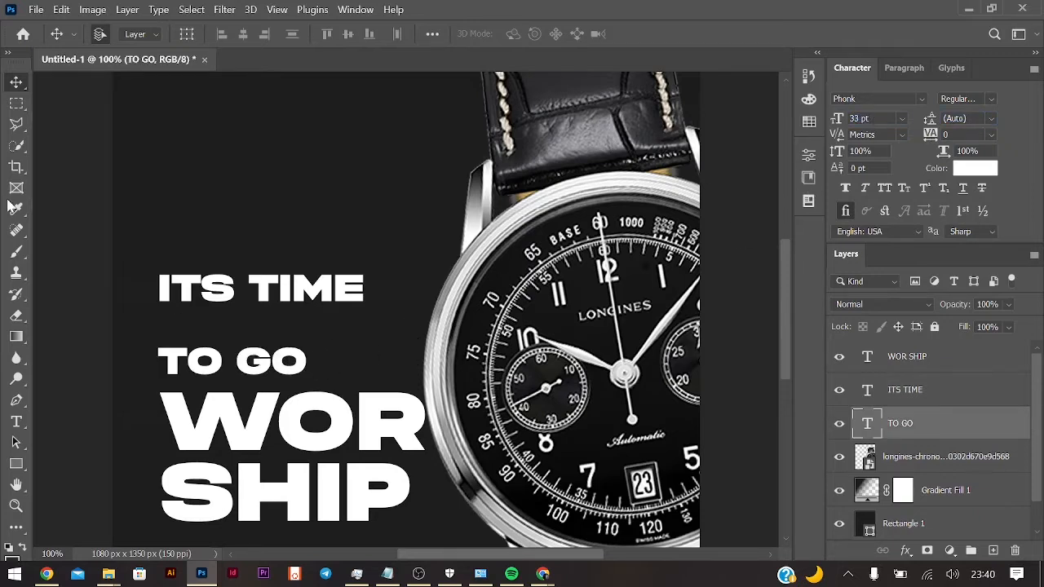
double_click(278, 351)
key("Delete")
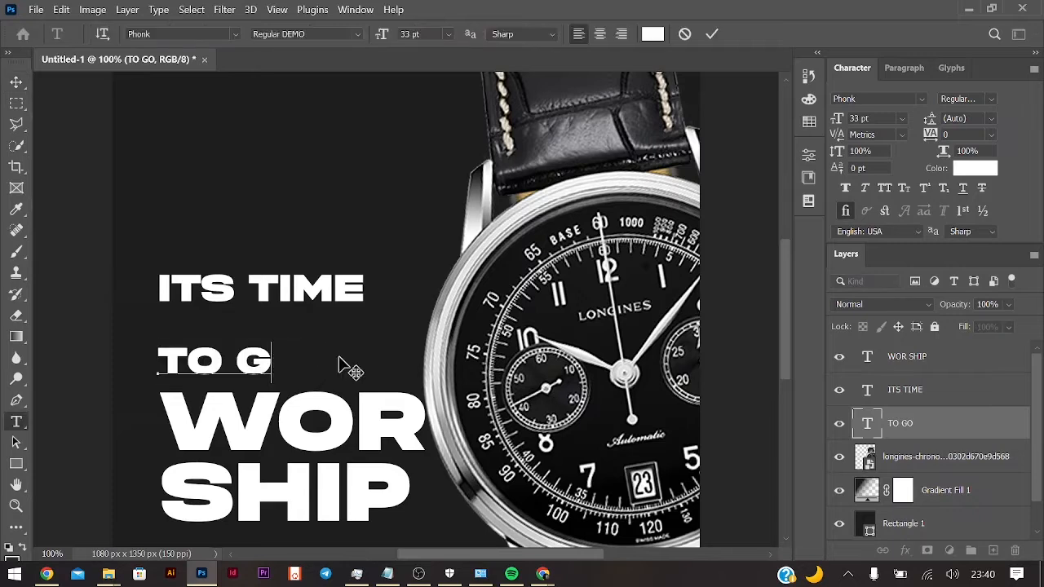
left_click(16, 82)
left_click(16, 463)
left_click(69, 461)
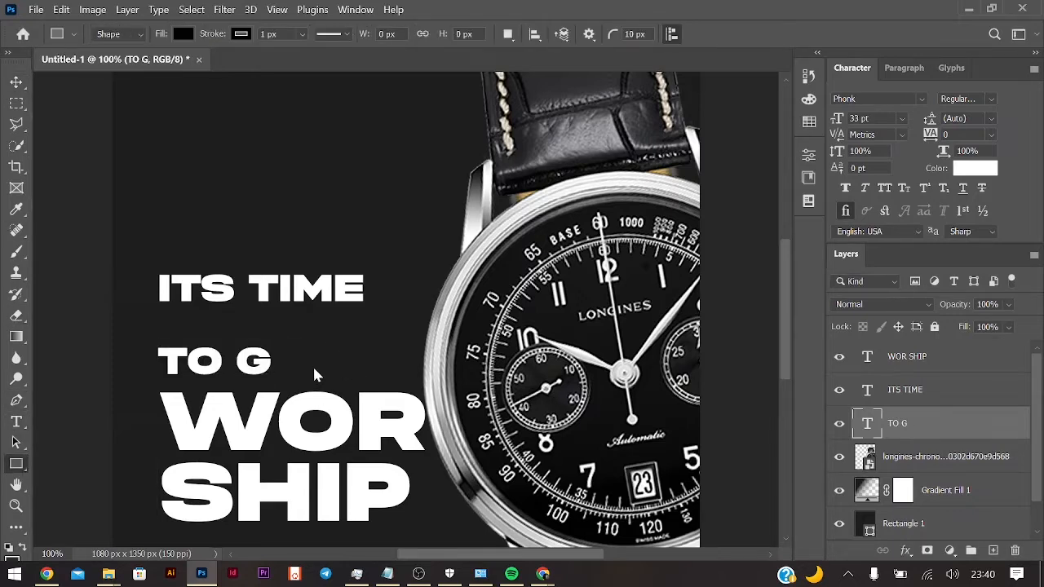
scroll(277, 351, "up", 3)
scroll(277, 351, "down", 2)
left_click_drag(276, 341, 334, 393)
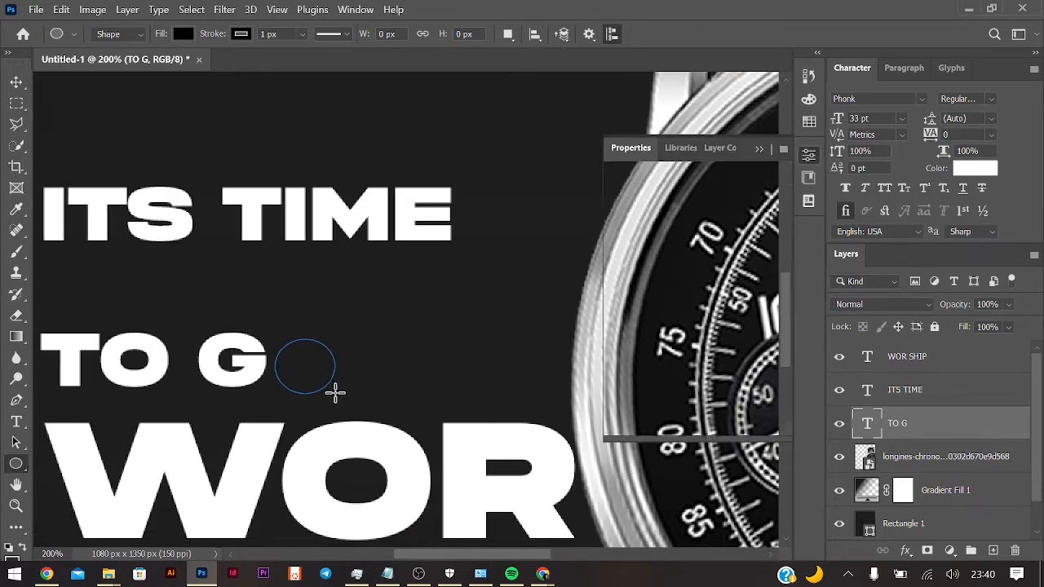
left_click(16, 83)
key("Delete")
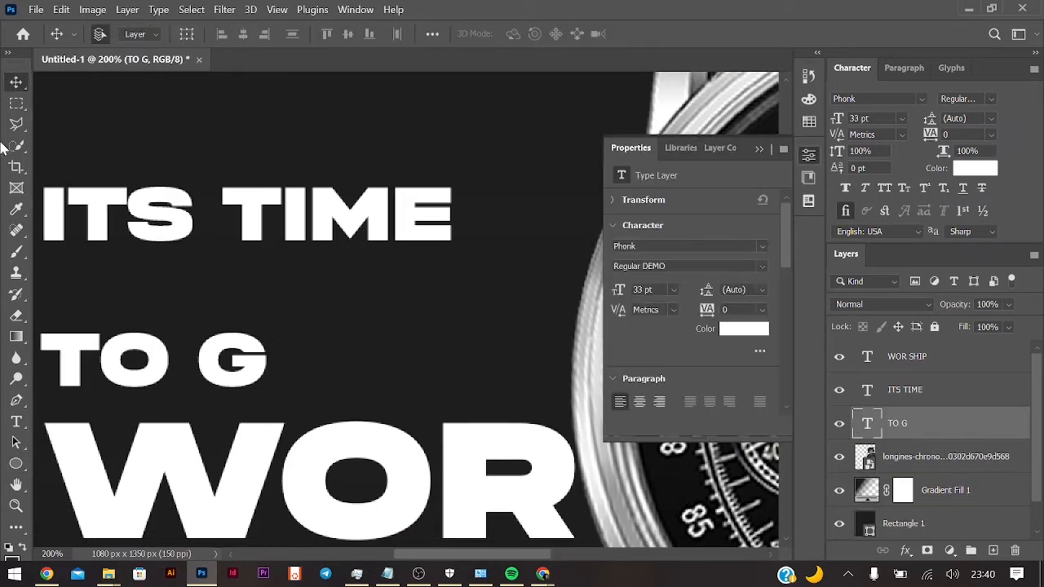
Draw a rounded rectangle about 57 x 44 px with 10 px corners directly after the G of "TO G".
right_click(14, 464)
left_click(86, 463)
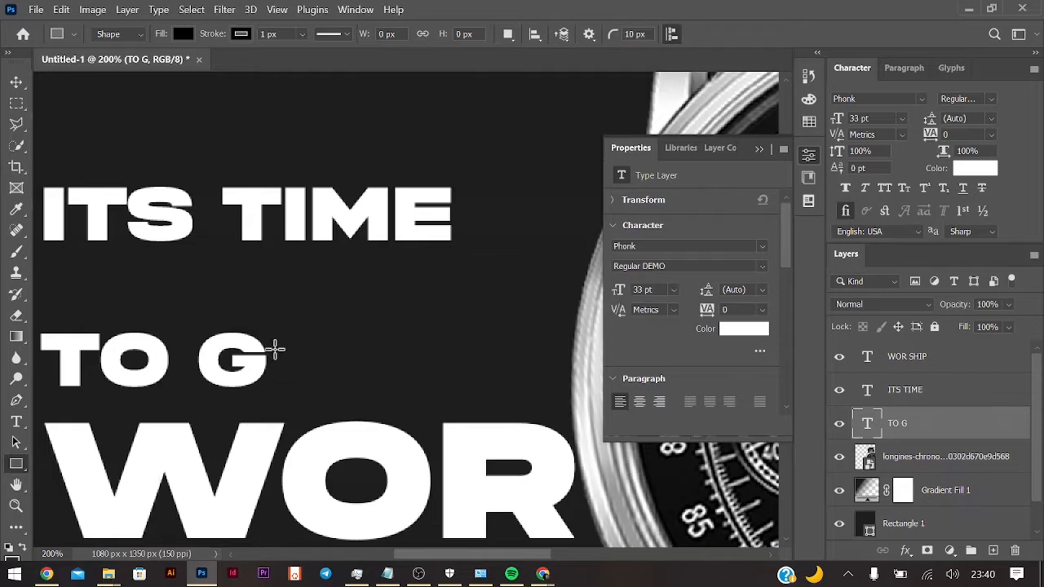
left_click(1029, 35)
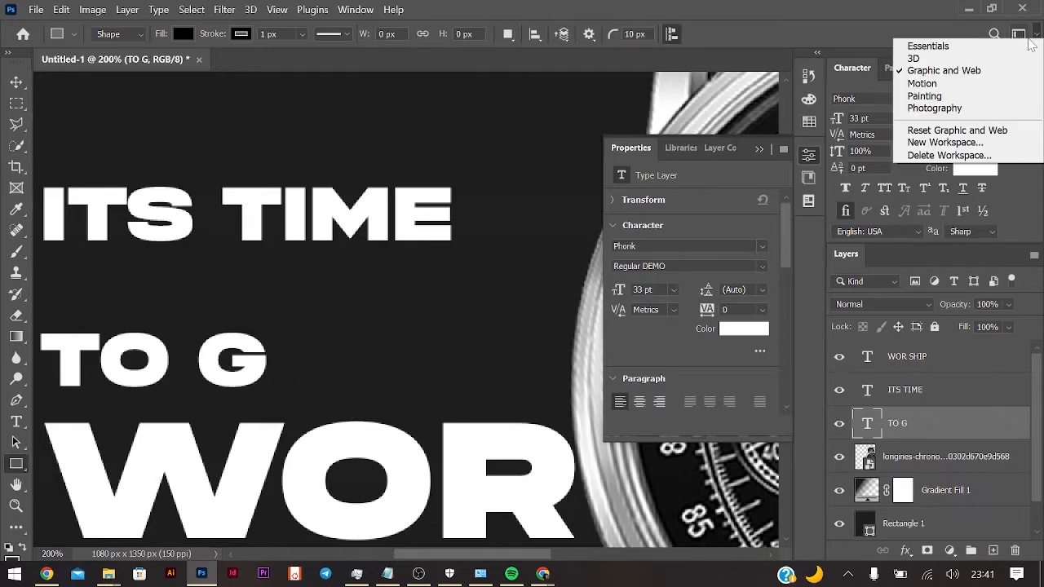
left_click(287, 338)
left_click_drag(277, 337, 339, 384)
Give the rounded rectangle no fill and a white stroke about 13.67 px thick.
left_click(663, 318)
left_click(630, 296)
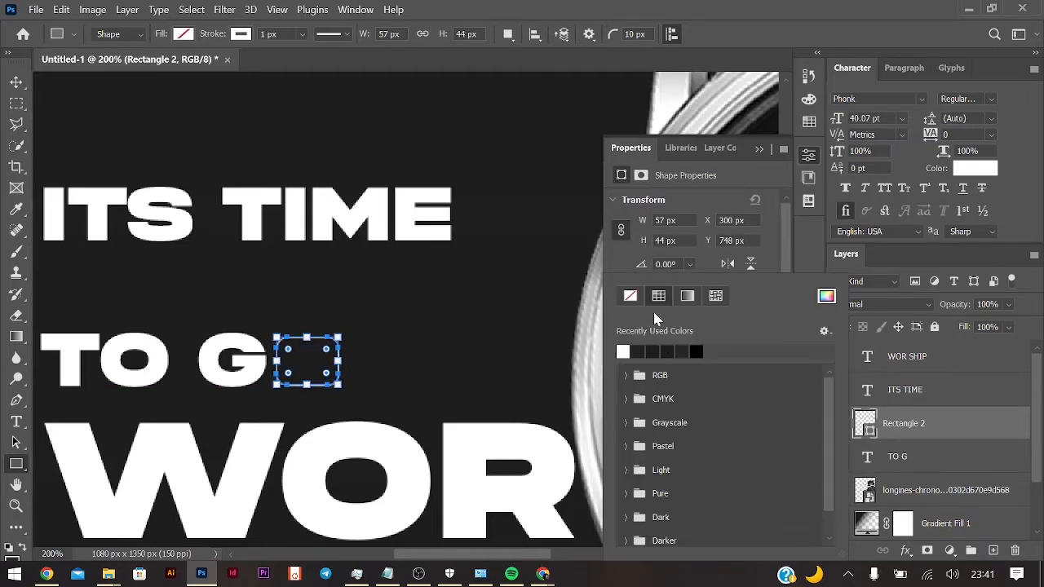
left_click(712, 187)
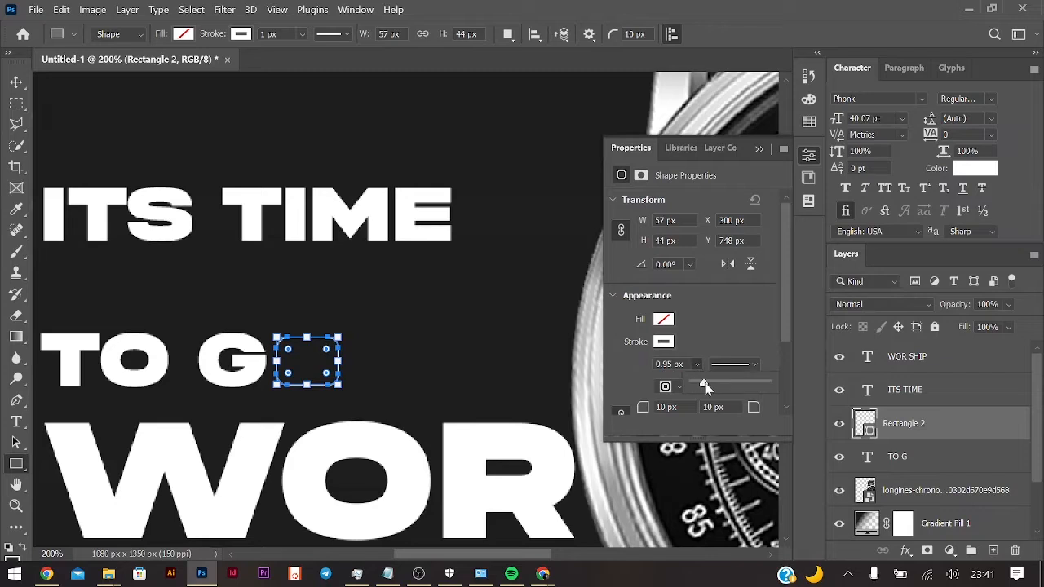
left_click_drag(705, 387, 716, 390)
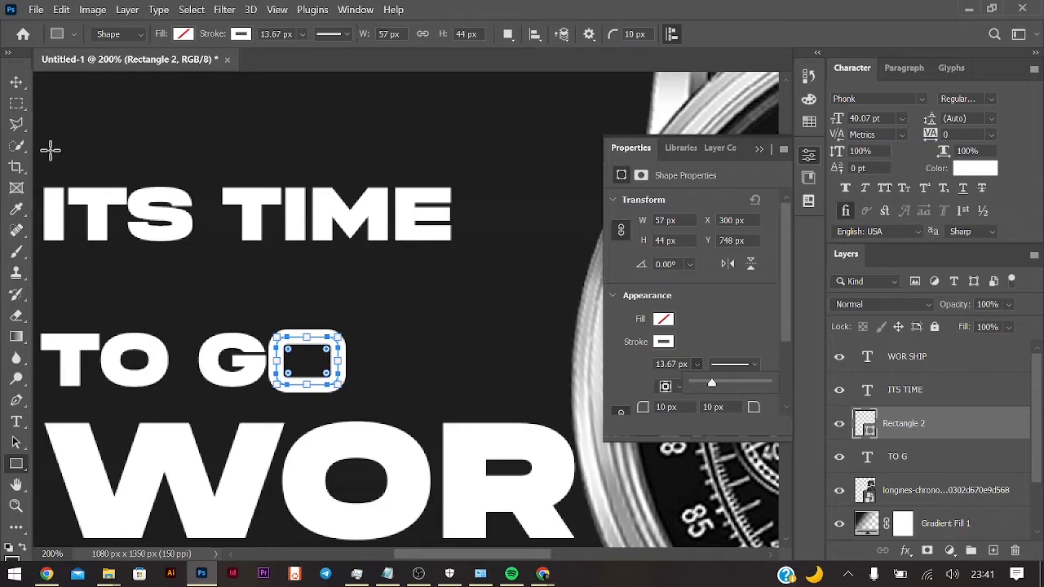
Stretch the rounded rectangle to about 196 px wide and shift it slightly away from the G.
key("ctrl+t")
left_click_drag(341, 359, 489, 368)
key("Return")
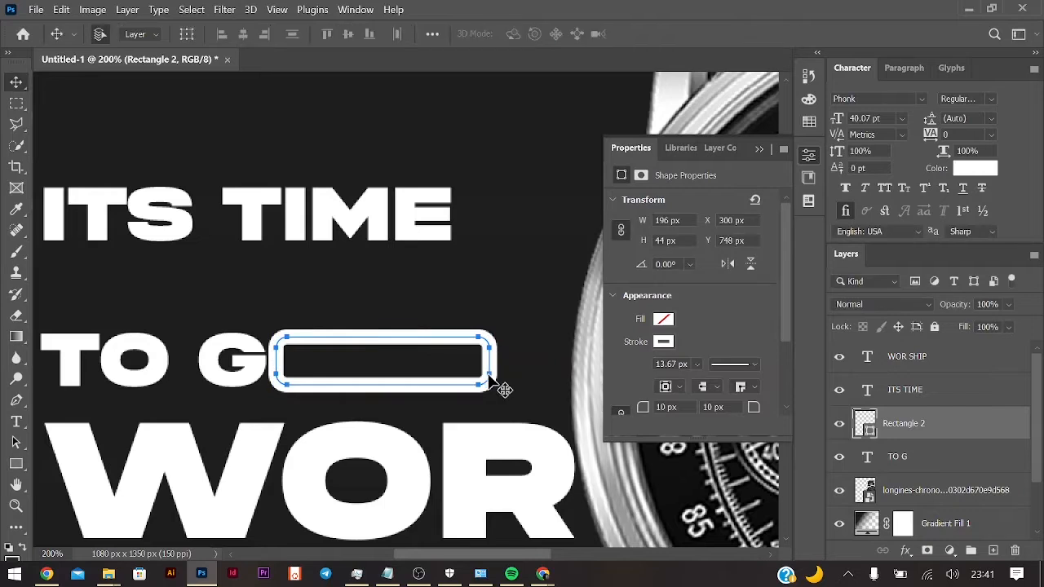
left_click(551, 207)
left_click_drag(443, 342, 450, 343)
Move "ITS TIME" down close above the "TO G" line and delete its final letter E.
scroll(455, 334, "down", 1)
scroll(454, 334, "down", 3)
left_click_drag(373, 280, 424, 313)
double_click(420, 313)
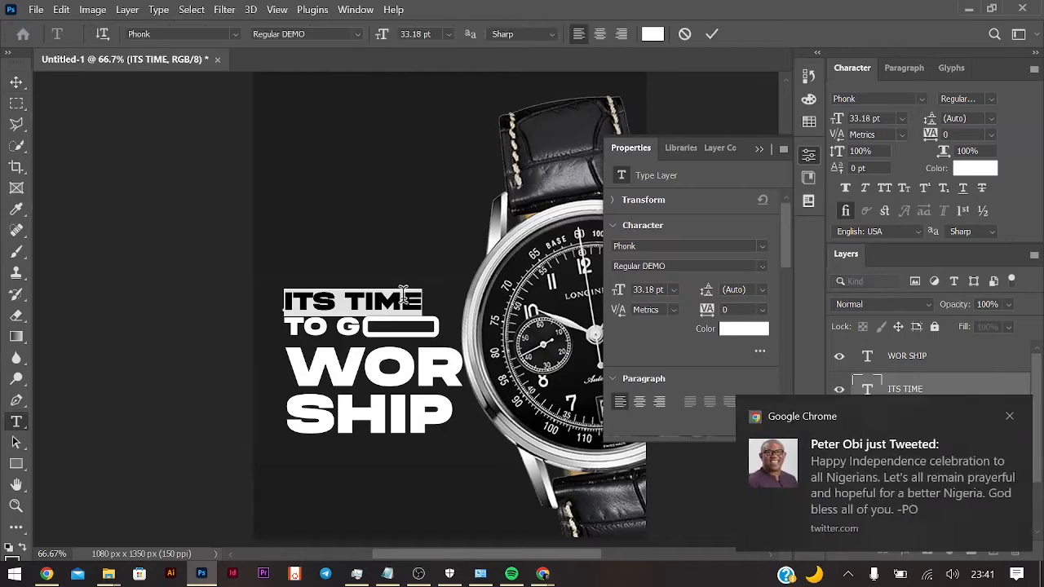
key("BackSpace")
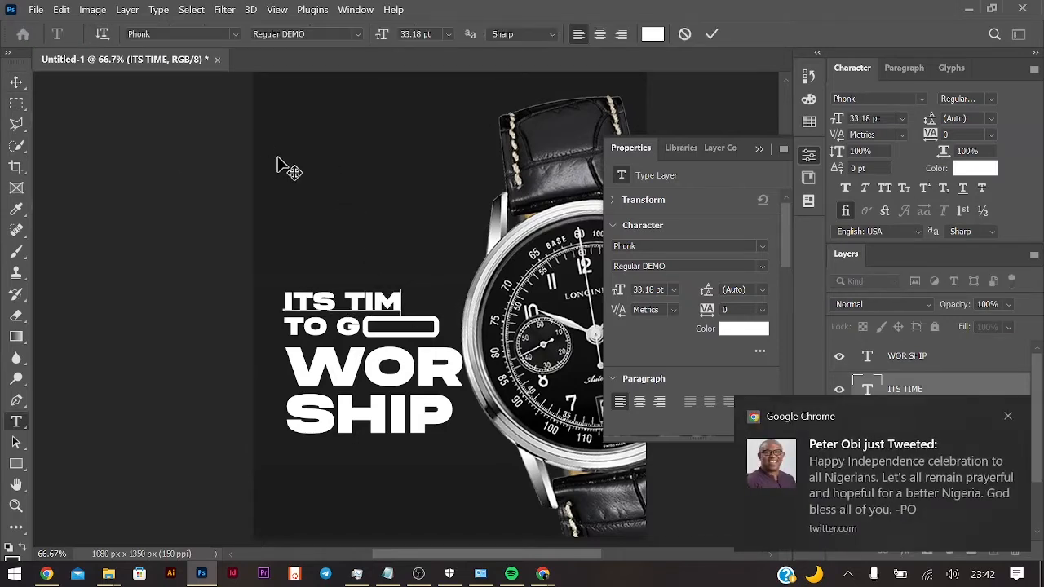
key("Escape")
Add a separate text letter "E" in the empty area above the headline and set its size to 33 pt.
key("v")
key("t")
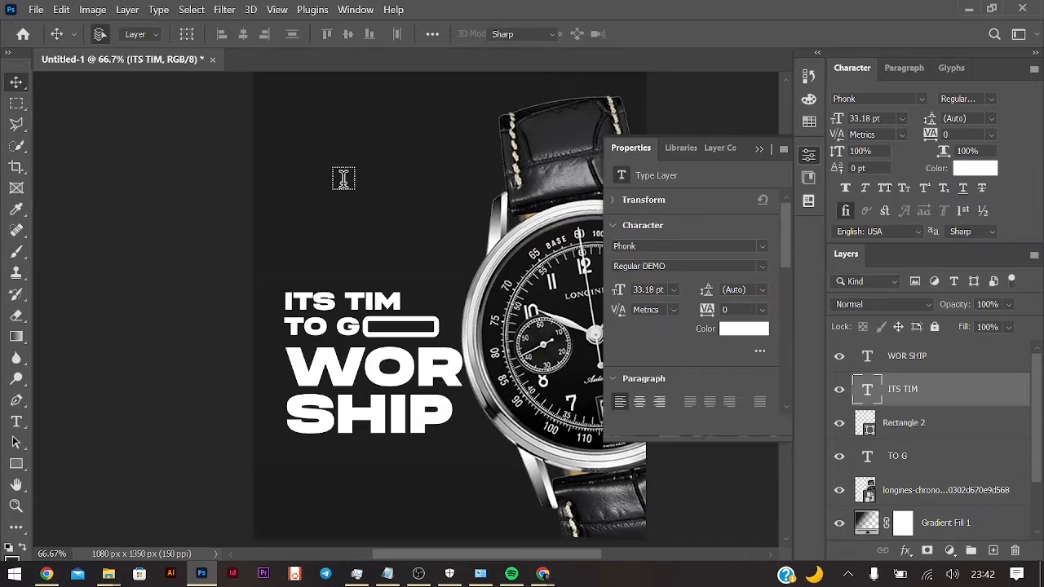
left_click(308, 186)
type("E")
left_click(16, 85)
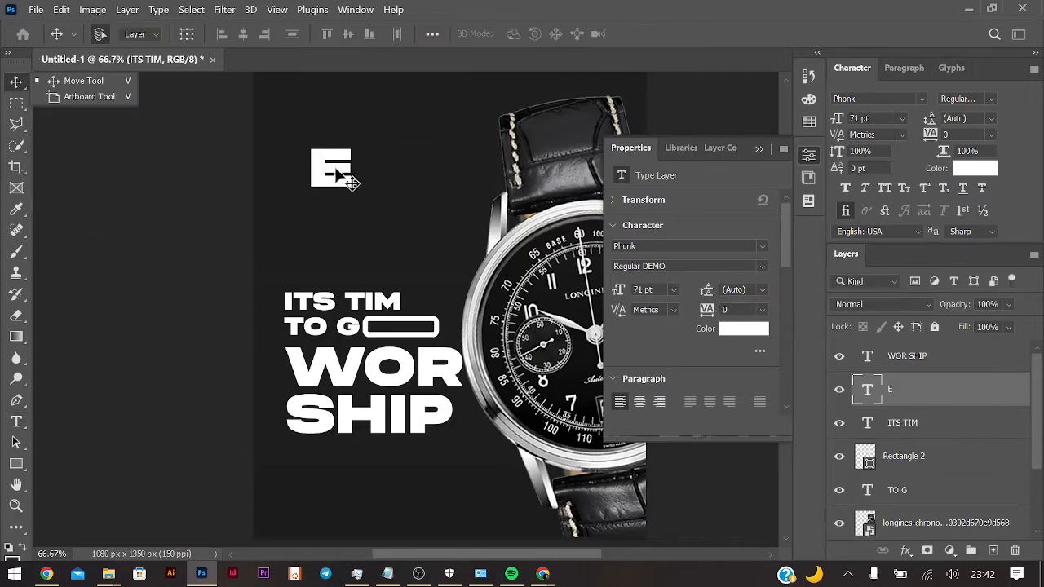
left_click_drag(875, 119, 855, 119)
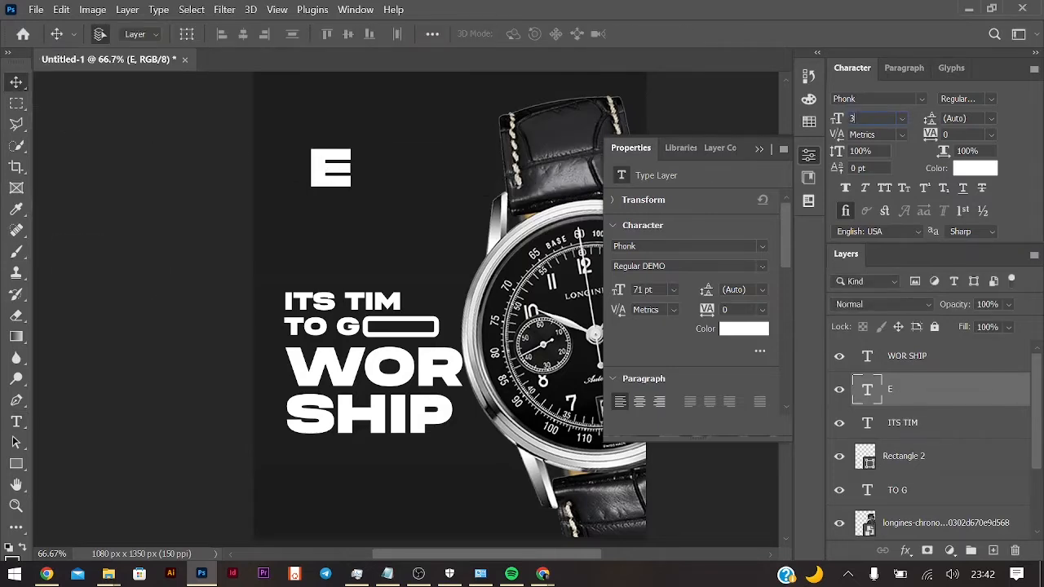
type("33")
key("Tab")
Place the "E" after "ITS TIM" and stretch its width to about 187% to meet the rounded rectangle's right edge.
left_click_drag(321, 183, 418, 295)
key("ctrl+plus")
key("ctrl+plus")
key("ctrl+plus")
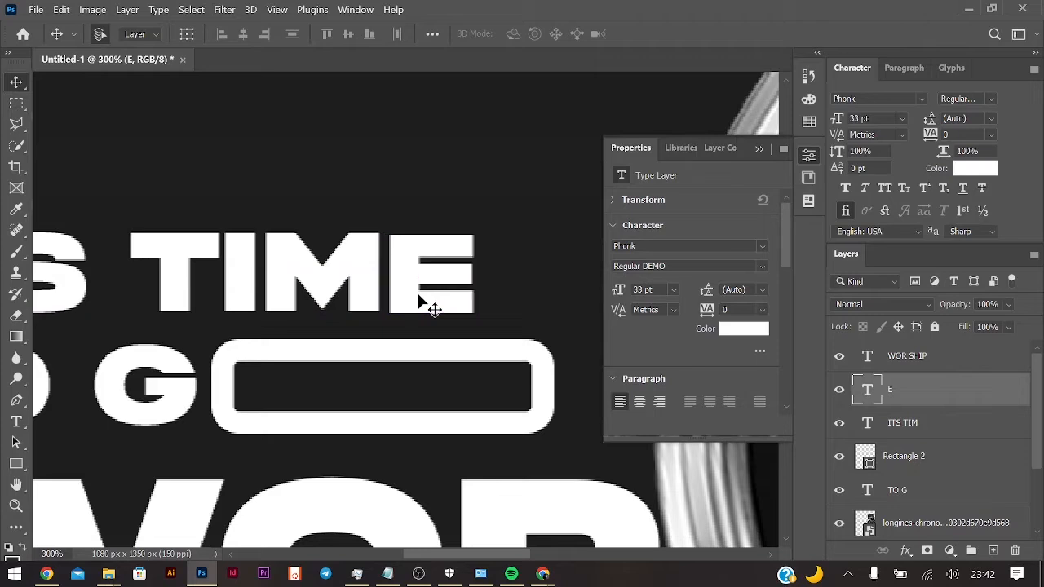
key("ctrl+t")
left_click_drag(483, 284, 559, 289)
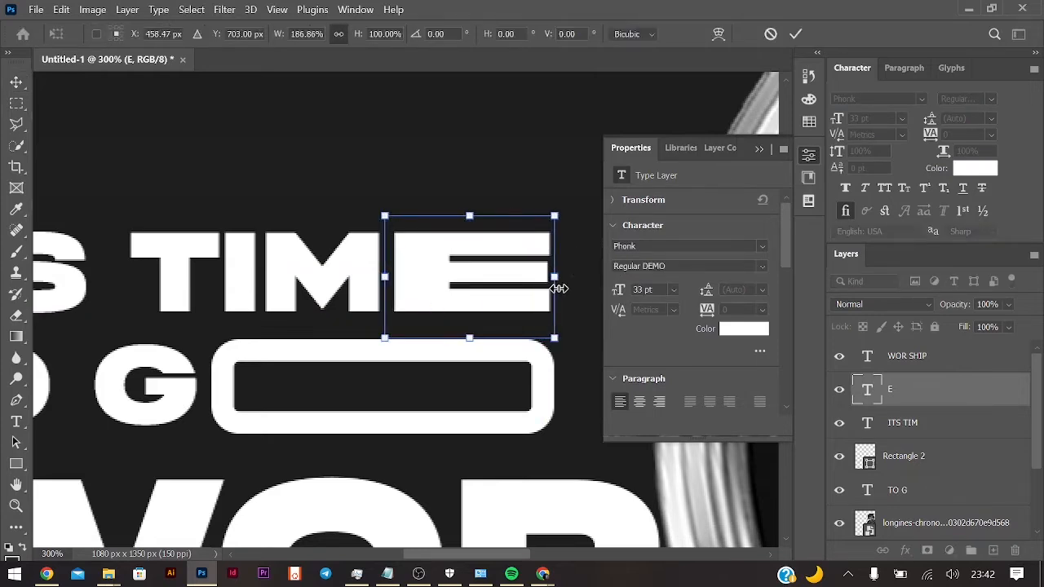
key("Return")
key("ctrl+minus")
key("ctrl+minus")
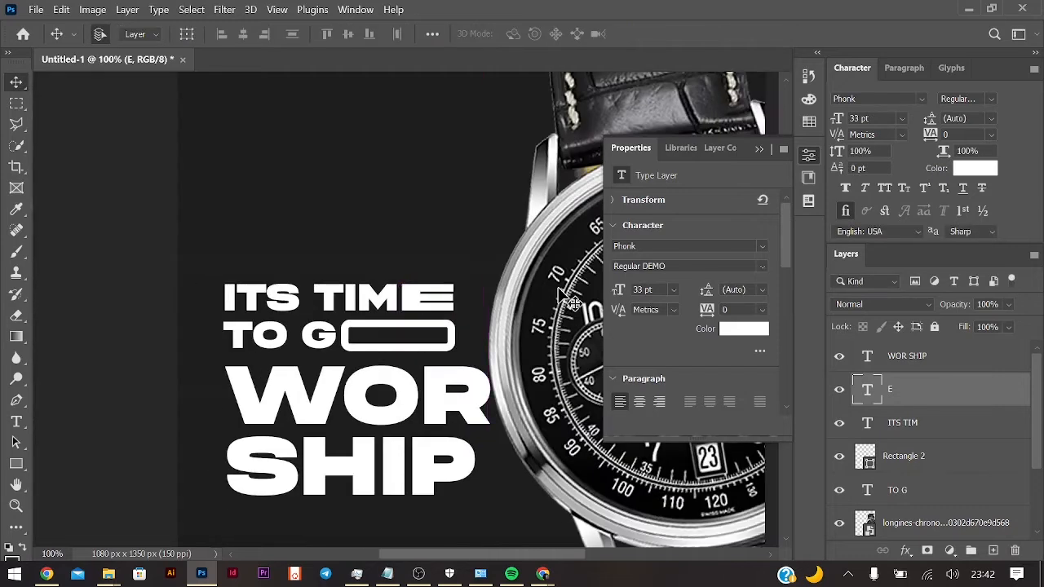
Scale "WOR SHIP" down to about 62.7 pt to match the upper lines' width, and nudge it up closer to them.
key("ctrl+minus")
left_click(435, 387, "ctrl")
key("ctrl+t")
left_click_drag(463, 392, 439, 394)
key("shift+Up")
key("shift+Up")
key("shift+Up")
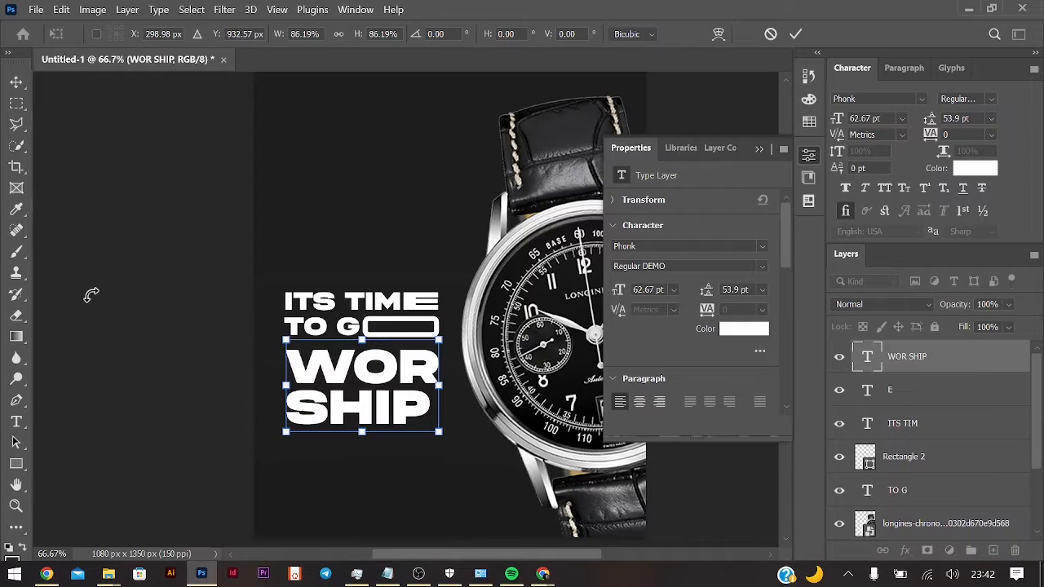
key("Return")
Select "ITS TIM", "TO G", the "E" and the rounded rectangle, and scale them up slightly together.
left_click(324, 299)
left_click(320, 326, "shift")
left_click(408, 306, "shift")
left_click(416, 333, "shift")
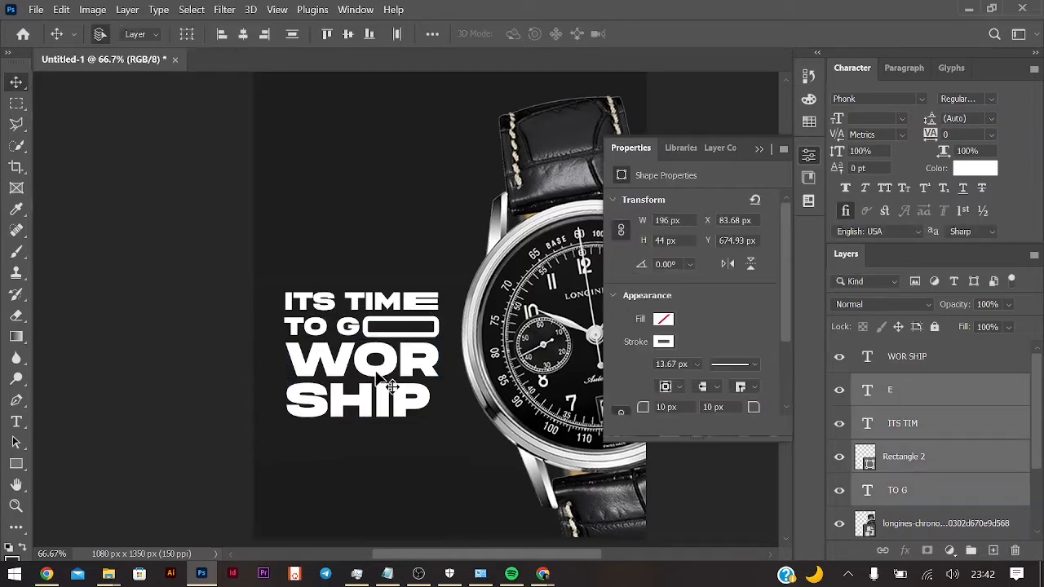
key("ctrl+t")
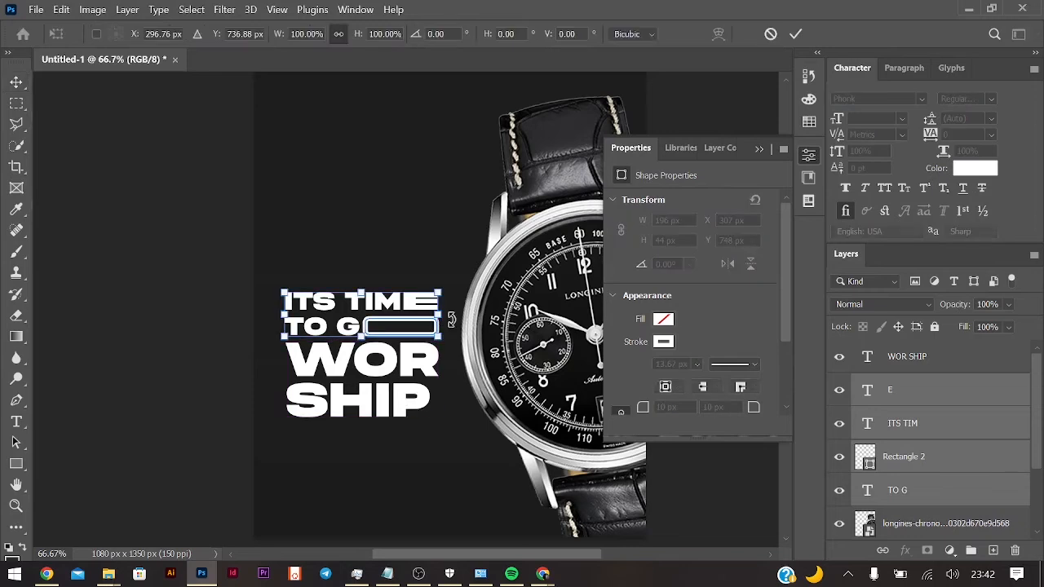
left_click_drag(449, 323, 457, 323)
key("Return")
Scale "WOR SHIP" up slightly to match the width of the two lines above, and select the rounded rectangle.
left_click(412, 372)
key("ctrl+t")
left_click_drag(443, 384, 462, 397)
key("Return")
left_click(448, 330)
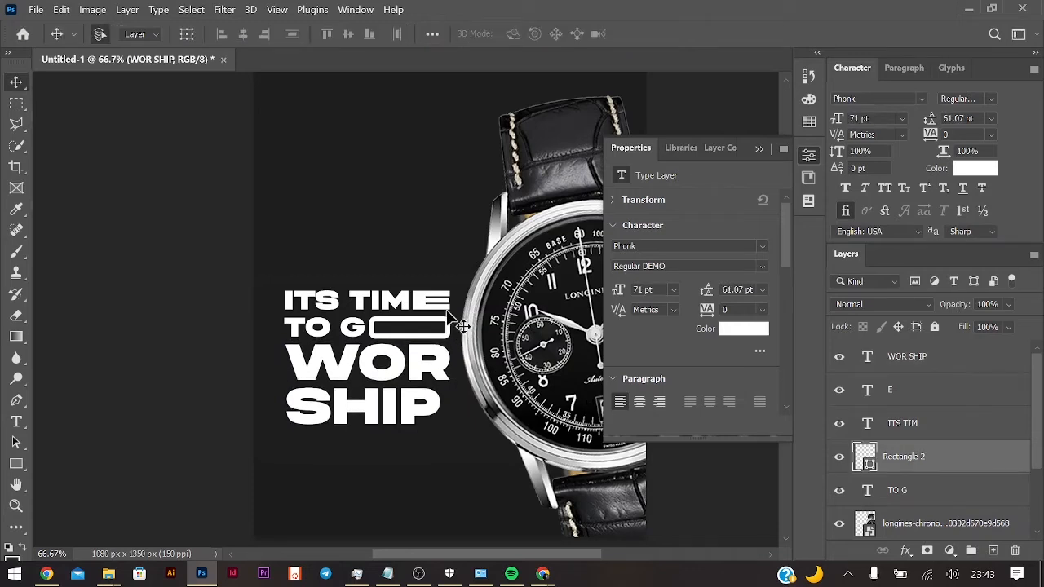
Group the "E", "ITS TIM", the rounded rectangle and "TO G" together.
left_click(434, 306, "shift")
left_click(382, 317, "shift")
left_click(328, 328, "shift")
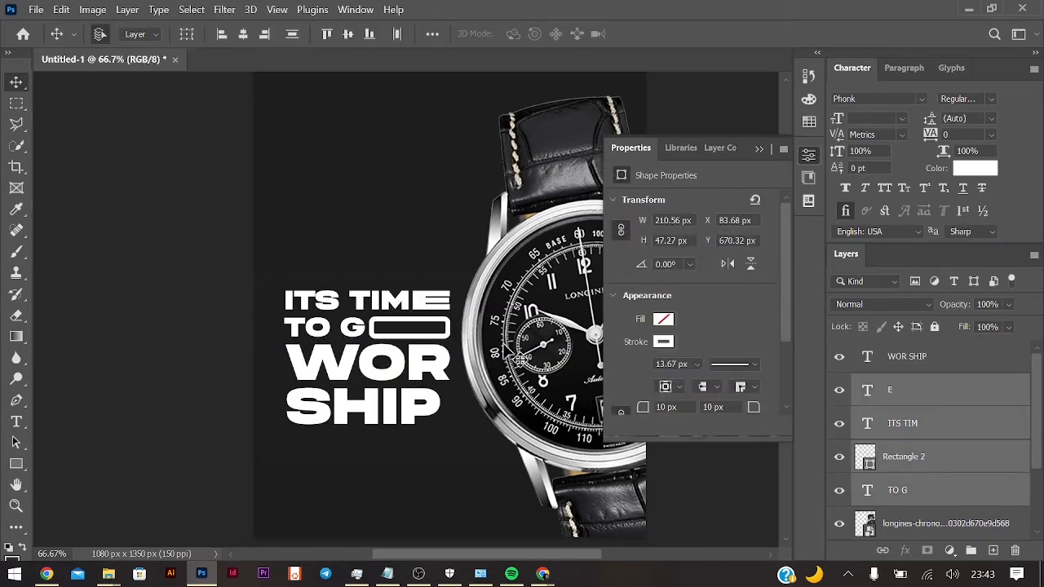
key("ctrl+g")
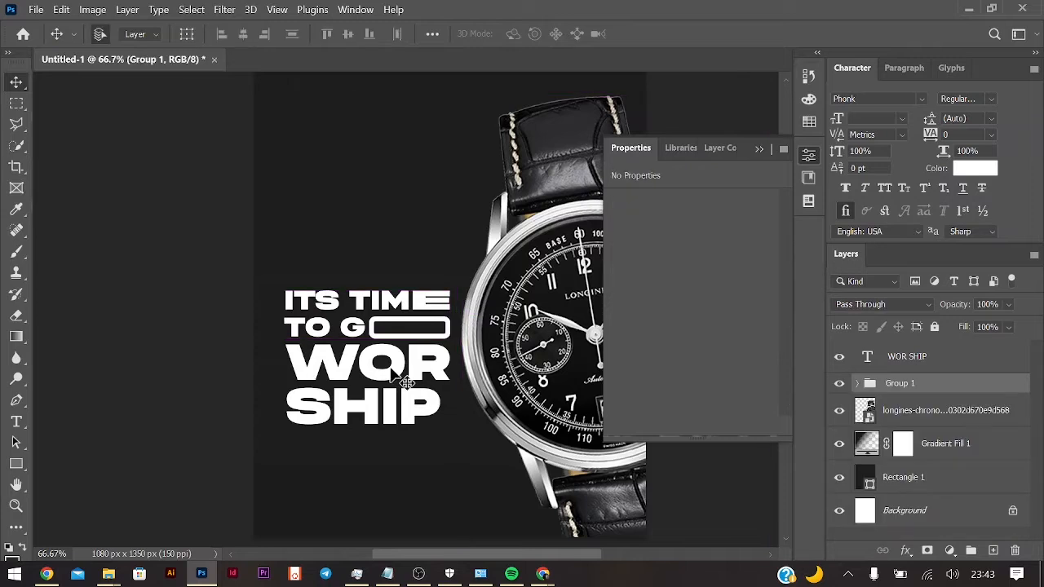
Select "WOR SHIP" together with the headline group and move the whole block slightly up.
key("ctrl+minus")
left_click(931, 360, "ctrl")
left_click_drag(462, 437, 462, 402)
left_click(144, 345)
left_click(17, 421)
left_click(16, 83)
left_click_drag(410, 313, 395, 214)
key("ctrl+z")
key("ctrl+plus")
key("ctrl+plus")
key("ctrl+z")
Duplicate the rounded rectangle above "ITS TIME" and thin the copy's stroke to about 6.90 px.
left_click(408, 298)
left_click_drag(408, 298, 278, 217)
left_click(752, 366)
left_click(722, 366)
left_click(698, 366)
left_click_drag(705, 381, 702, 382)
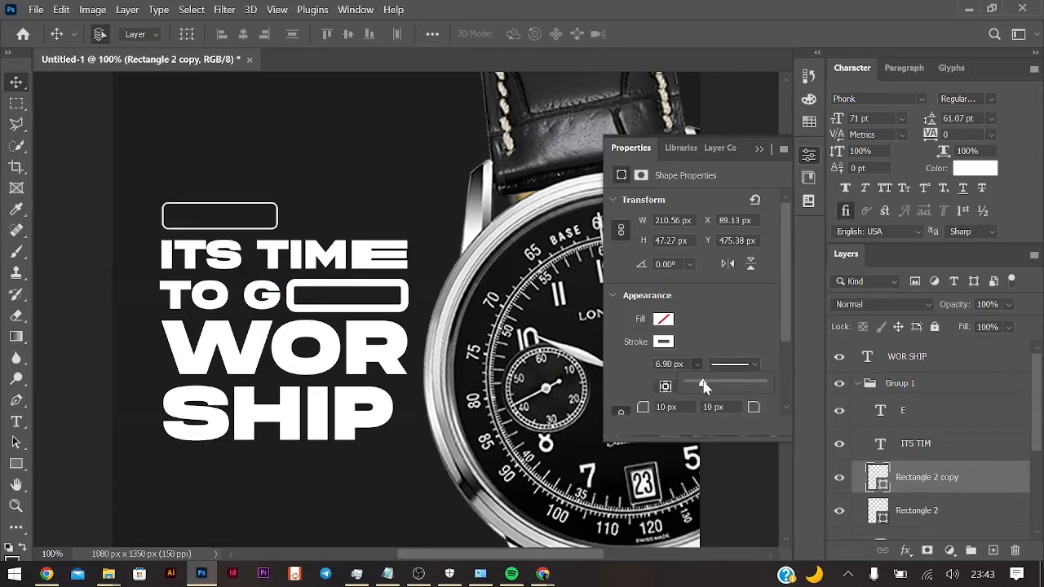
Stretch the rectangle copy's width to about 208% to span the headline, and set its stroke to 3 px.
key("ctrl+t")
left_click_drag(310, 216, 408, 216)
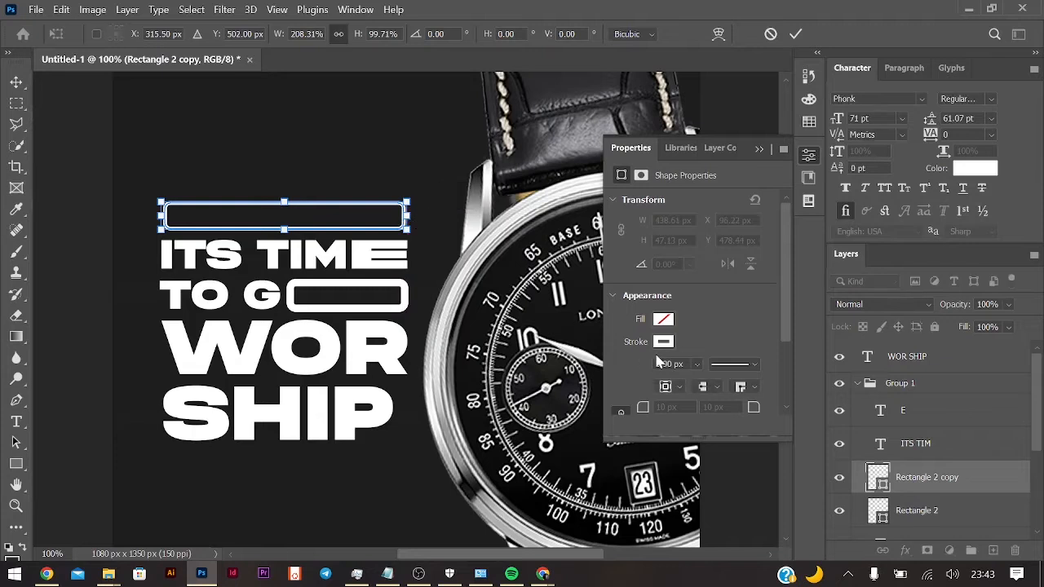
key("Return")
type("3")
key("Tab")
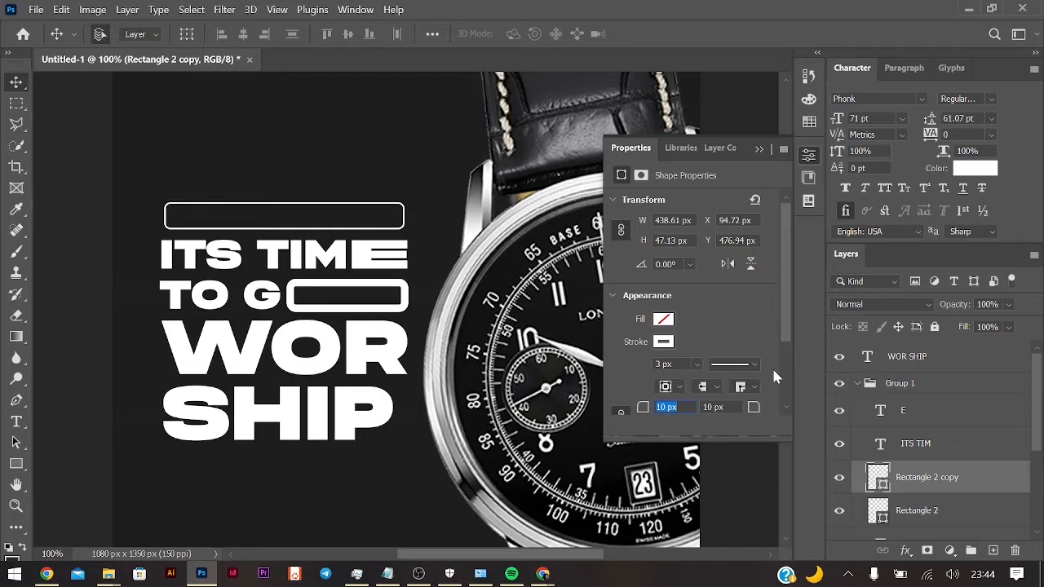
Nudge the thin outlined rectangle left and slightly down to align with the headline's left edge.
left_click(343, 237)
key("Down")
key("Down")
key("Down")
key("Down")
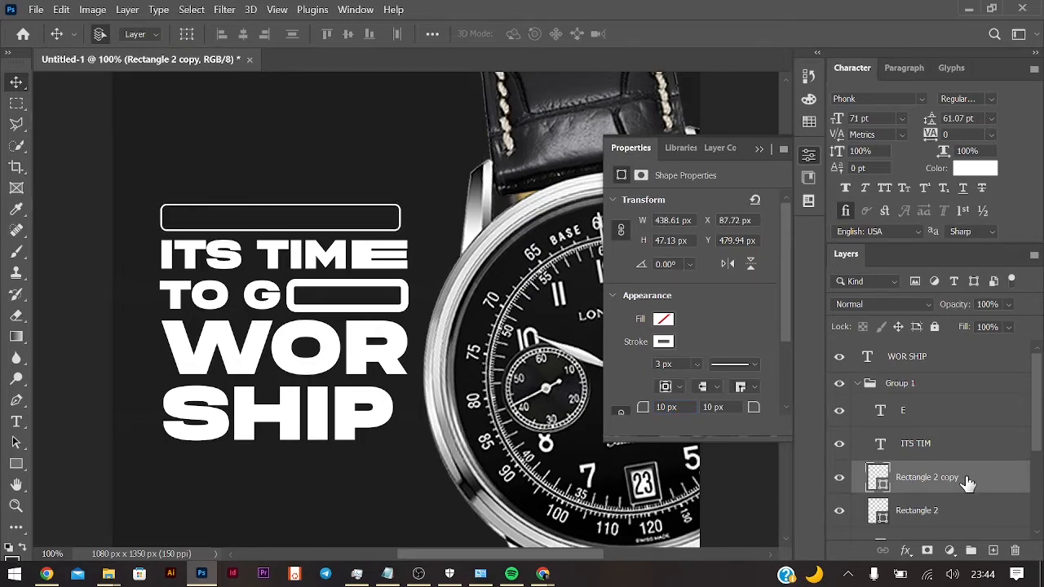
Round the outlined rectangle's corners to 23.57 px to form a pill, and nudge it slightly up.
left_click(653, 412)
left_click_drag(651, 412, 662, 415)
key("Up")
key("Up")
key("Up")
key("Up")
key("Up")
key("Up")
key("Up")
key("Up")
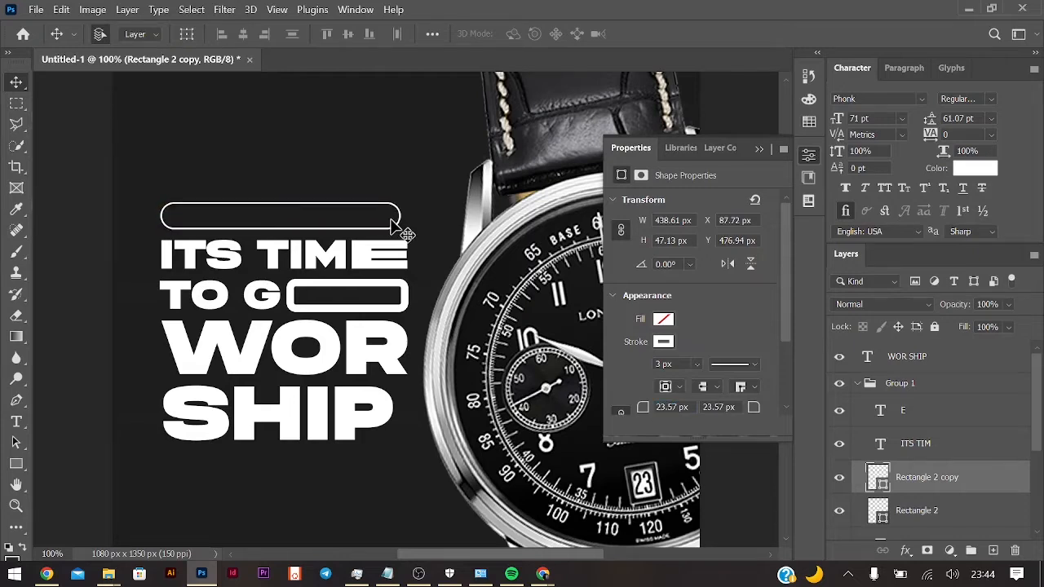
Duplicate the outlined pill upward and shrink the copy to about 174 × 25 px, overlapping the original's upper-left edge.
left_click(16, 422)
key("v")
left_click_drag(506, 338, 354, 342)
key("ctrl+t")
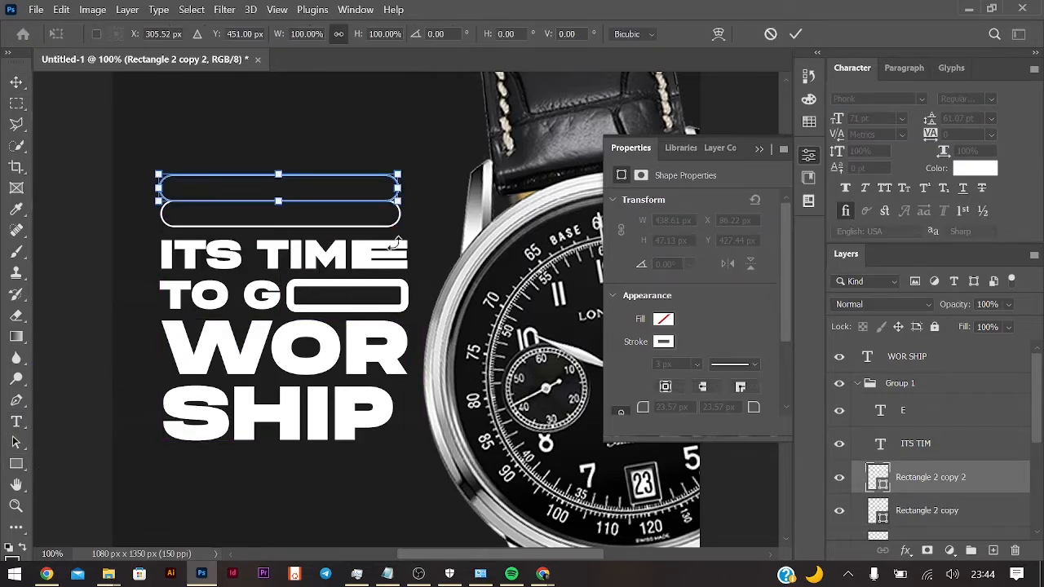
left_click_drag(400, 189, 257, 202)
key("Up")
key("Up")
key("Up")
key("Up")
key("Up")
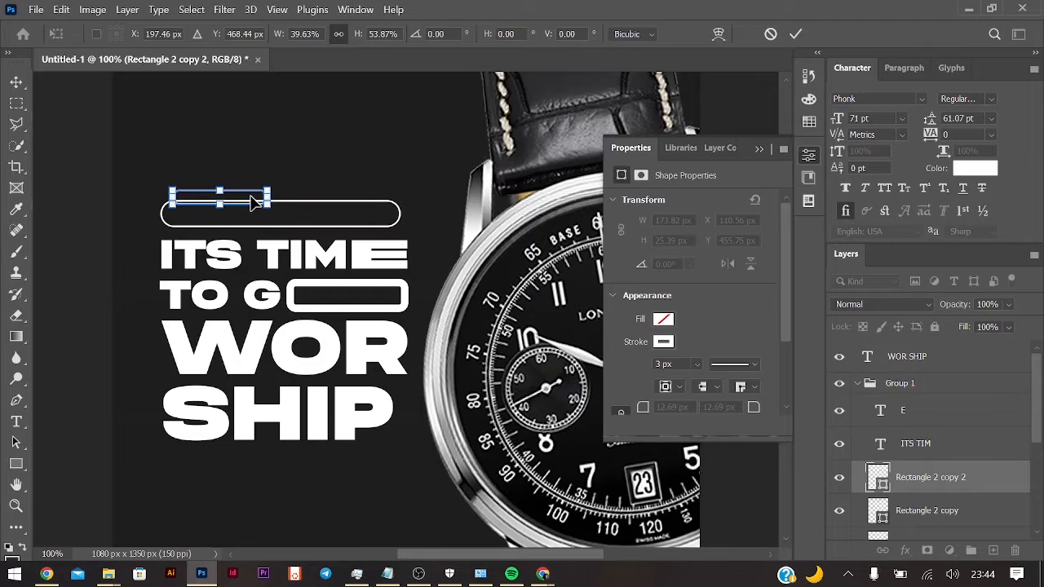
key("Return")
Fill the small pill with dark red and set its stroke to 0 px.
left_click(663, 319)
left_click(826, 295)
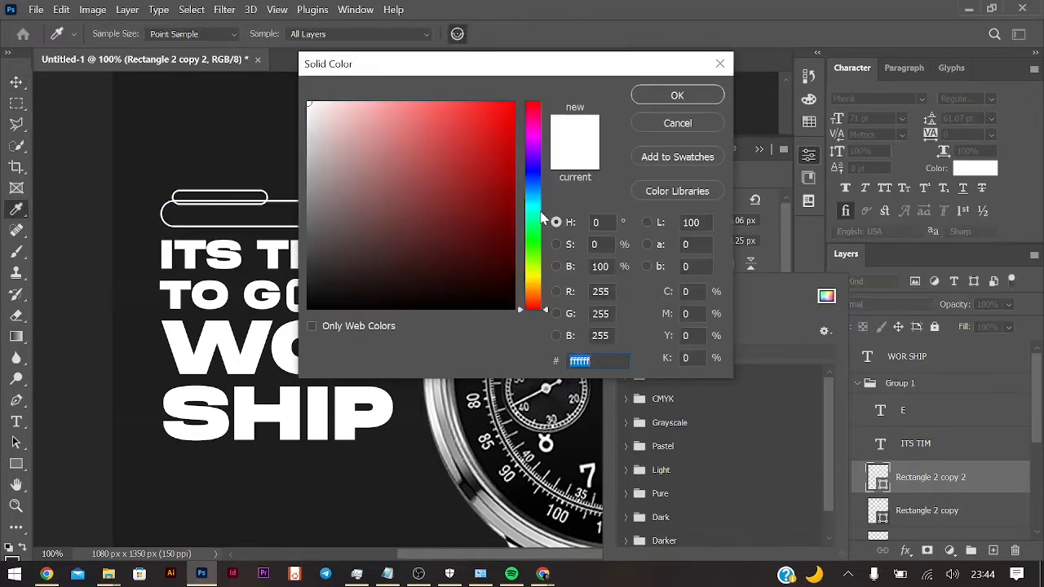
mouse_move(506, 119)
left_mouse_down()
mouse_move(522, 173)
mouse_move(538, 188)
left_mouse_up()
left_click(677, 96)
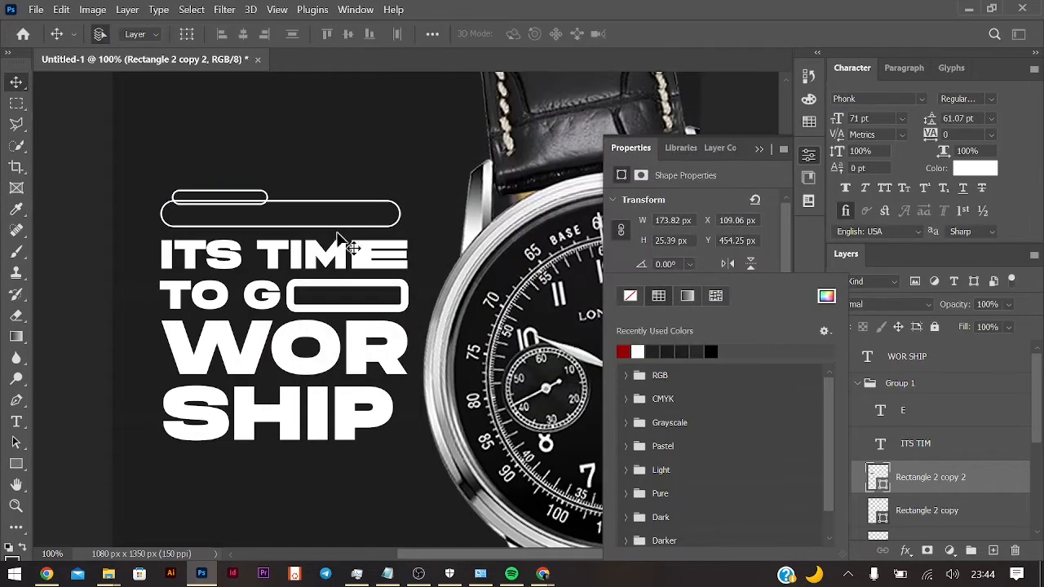
left_click(775, 259)
key("Tab")
Increase the red tag's height to about 38 px while keeping it horizontal.
left_click(16, 84)
key("ctrl+t")
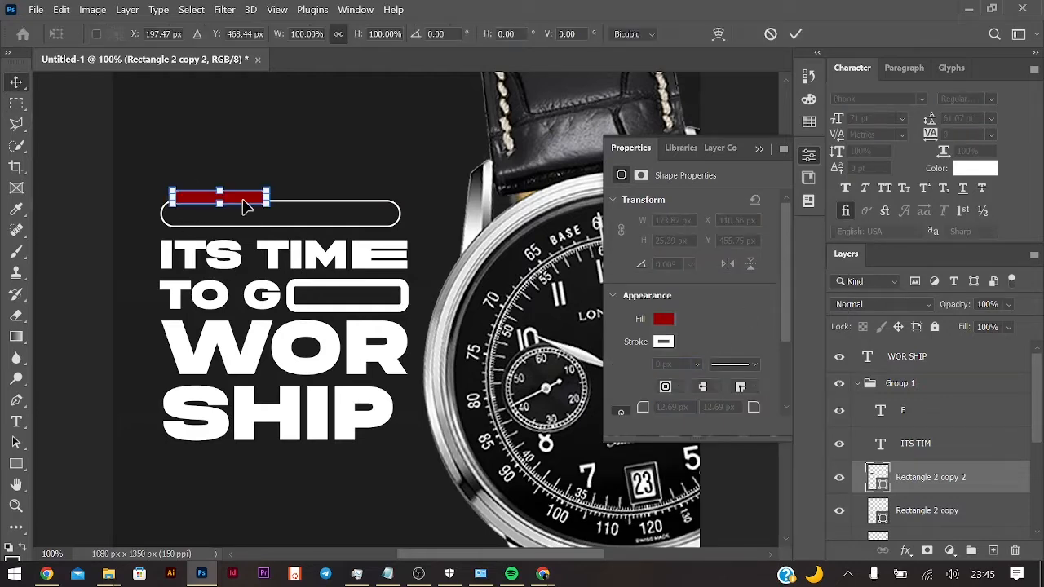
left_click_drag(221, 193, 222, 181)
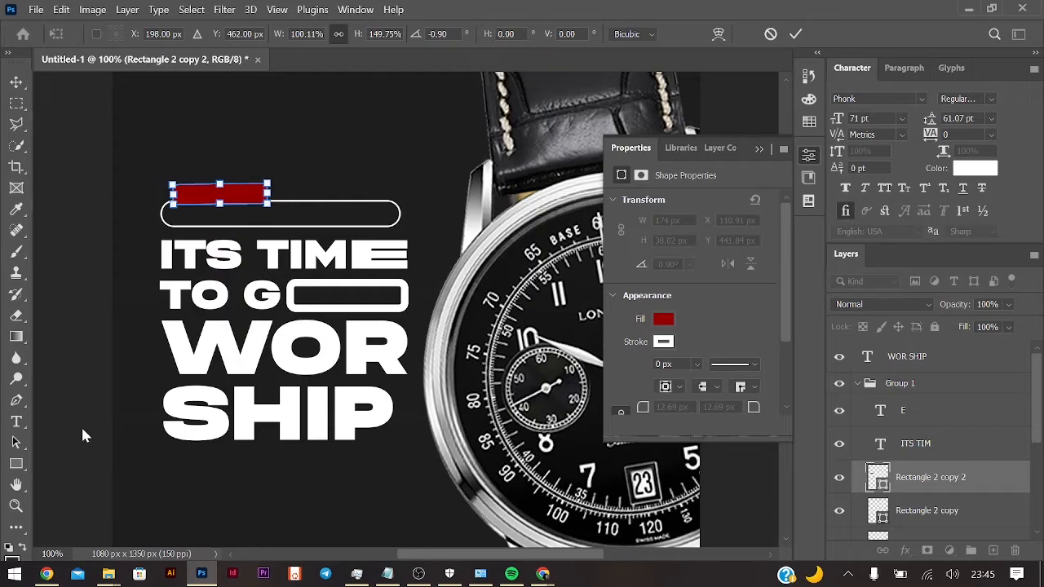
key("Return")
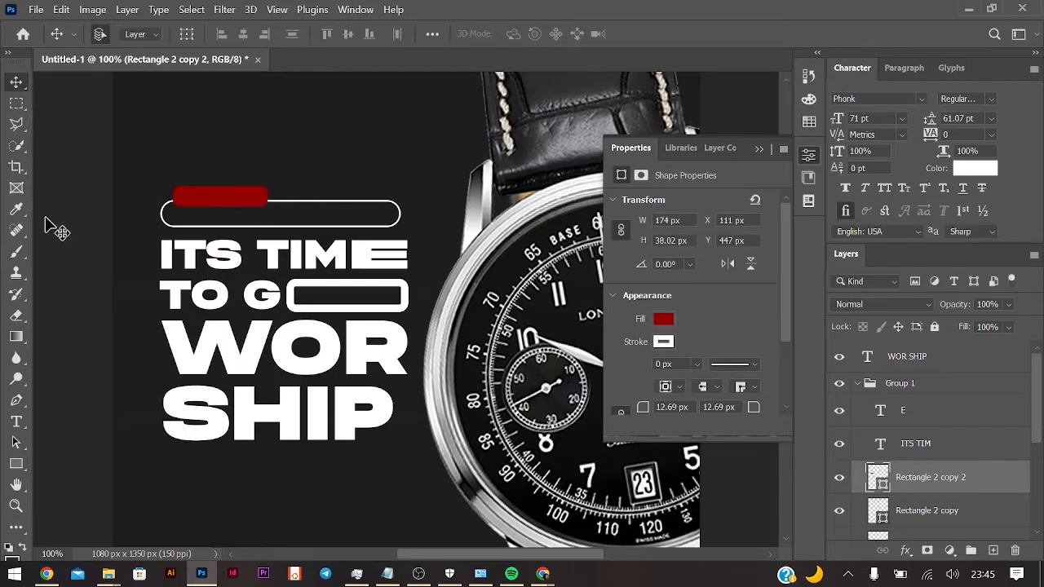
Add the white 12 pt text "where" on the red tag and duplicate it onto the outlined pill below.
left_click(16, 422)
left_click(177, 162)
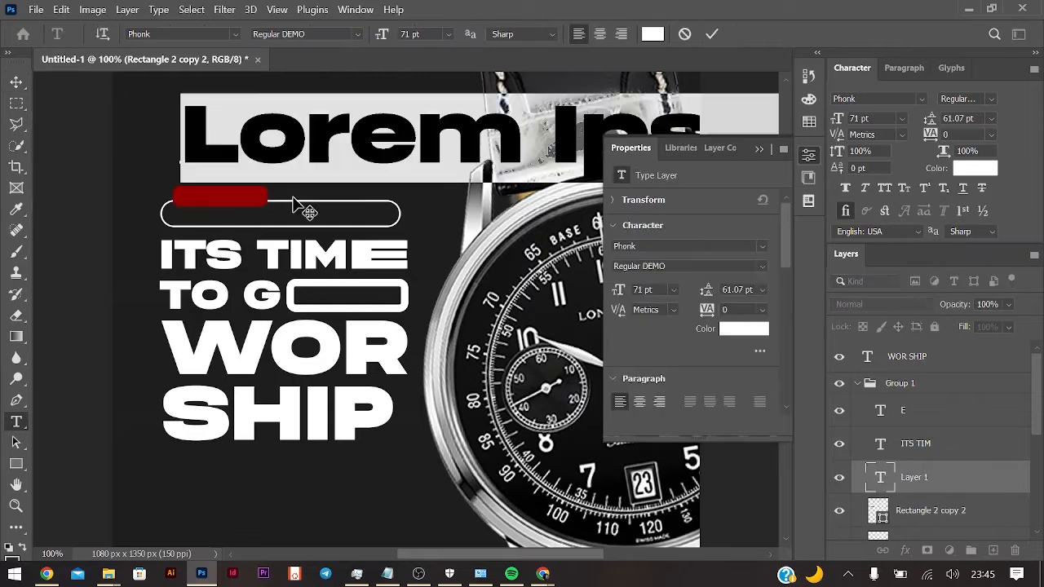
left_click_drag(606, 295, 571, 291)
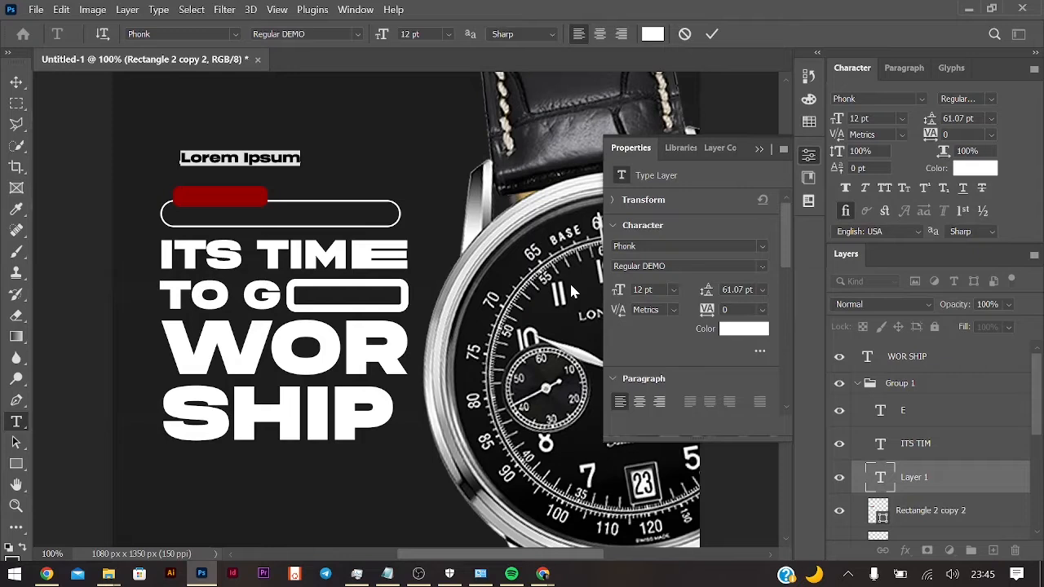
type("wh")
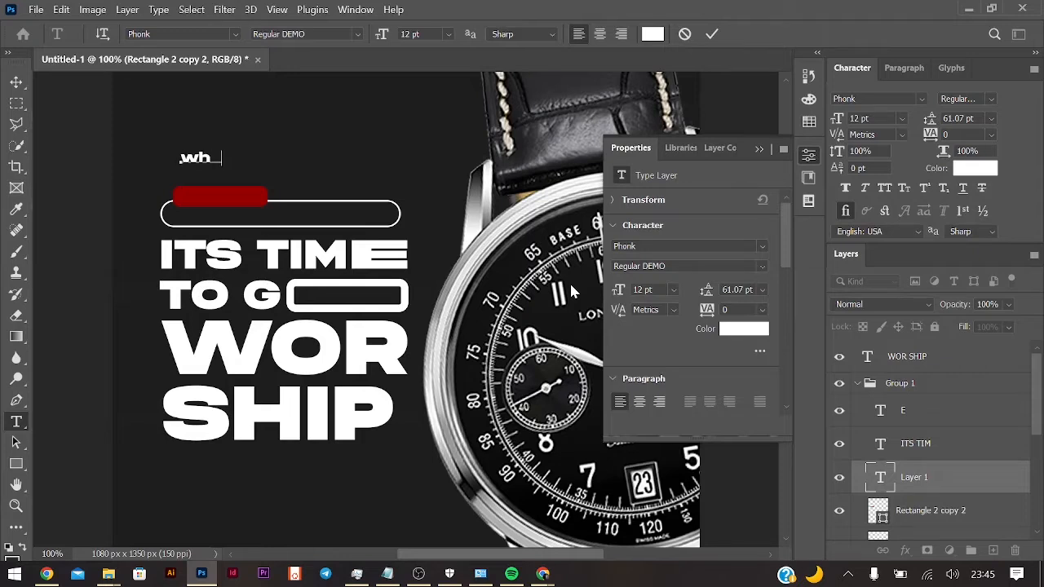
left_click(16, 84)
left_click_drag(221, 160, 229, 215)
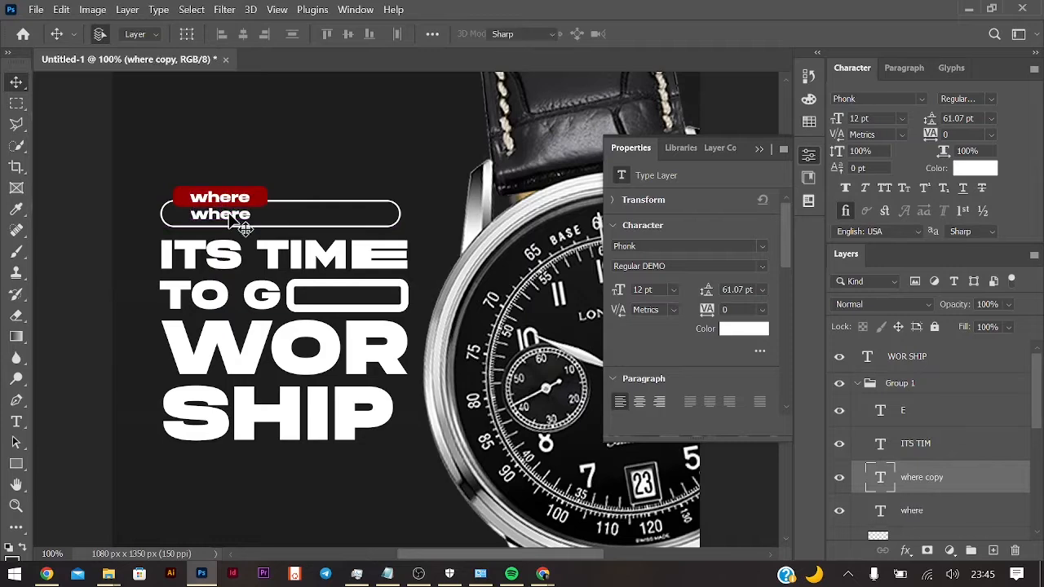
Change the duplicated text to "churches closest to you" and position it inside the outlined pill.
double_click(229, 214)
type("churches closest to you")
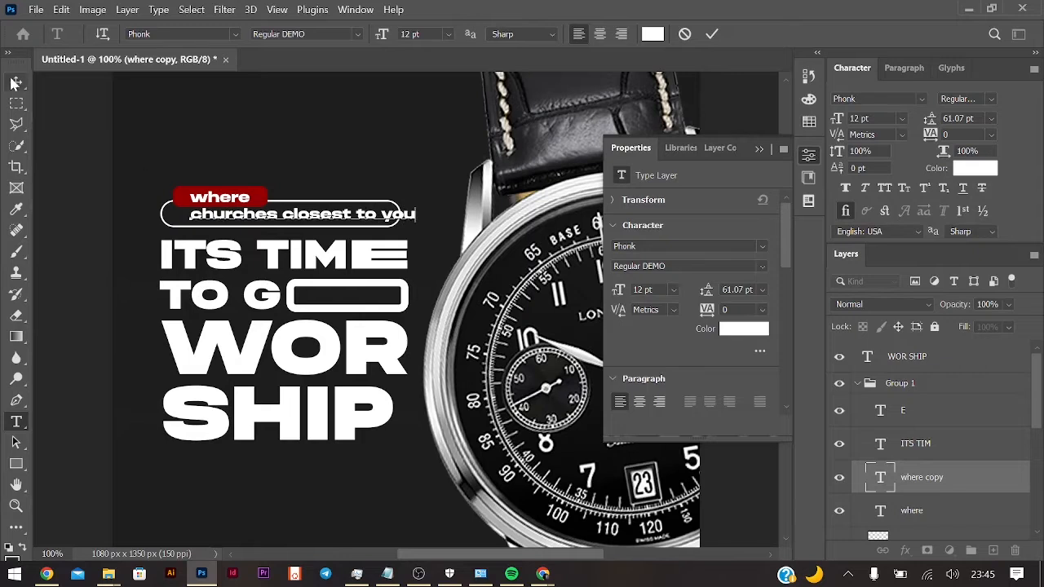
left_click(15, 84)
left_click_drag(381, 224, 363, 223)
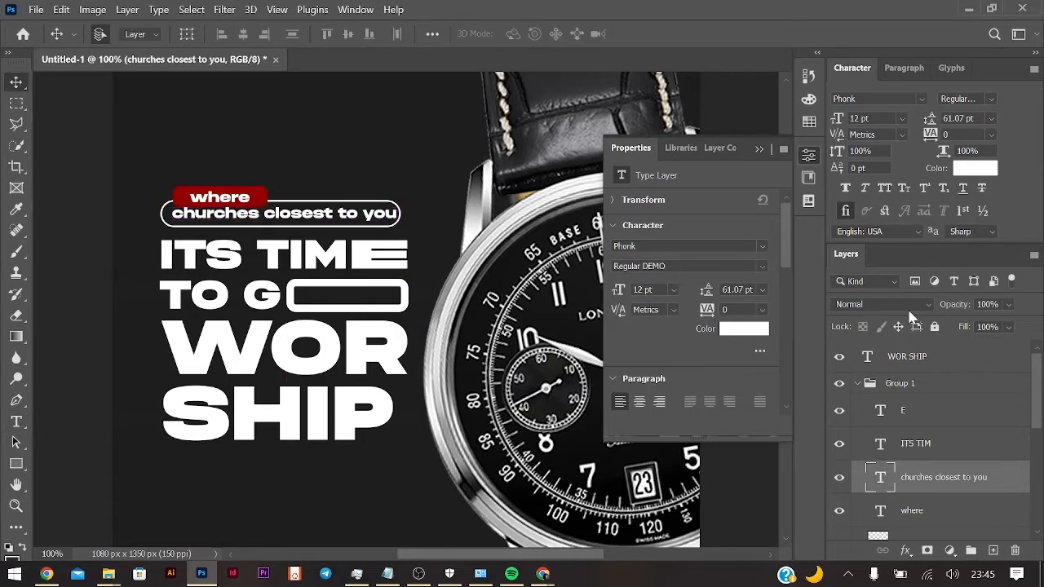
Set "churches closest to you" in Monument Extended Regular and scale it down to about 10.82 pt to fit the pill.
type("exten")
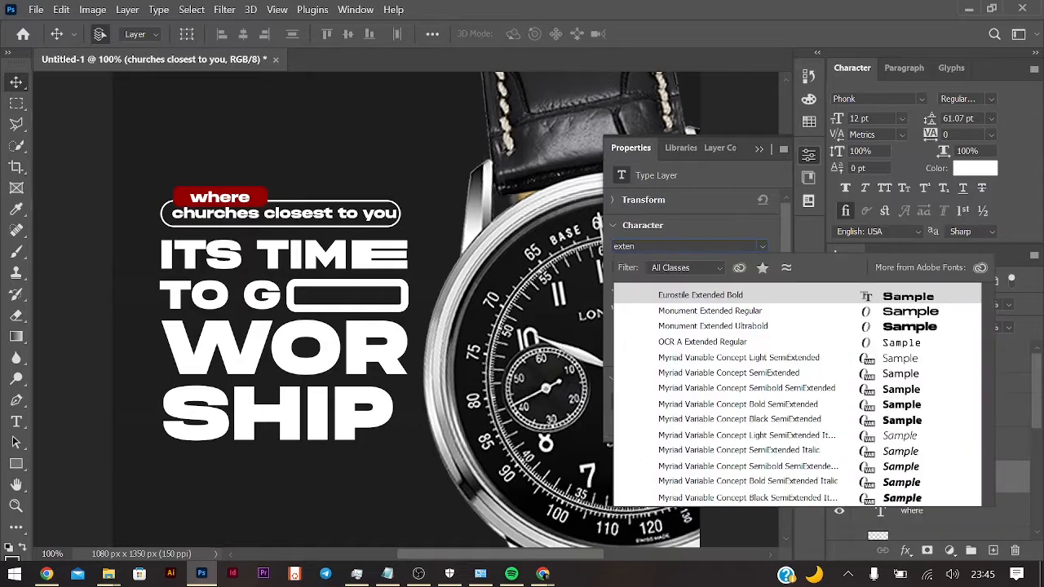
left_click(926, 313)
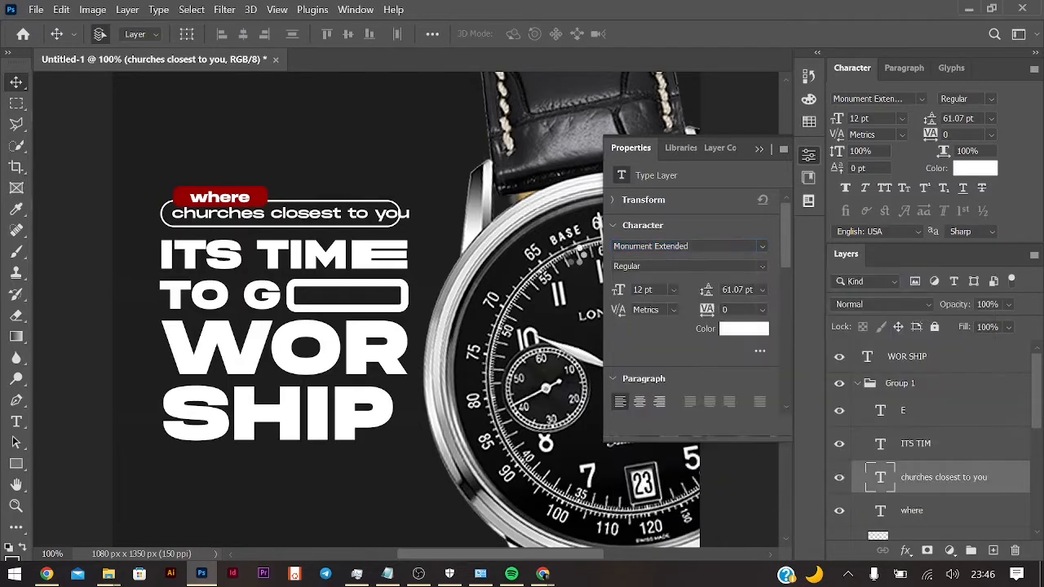
key("ctrl+t")
left_click_drag(415, 212, 391, 213)
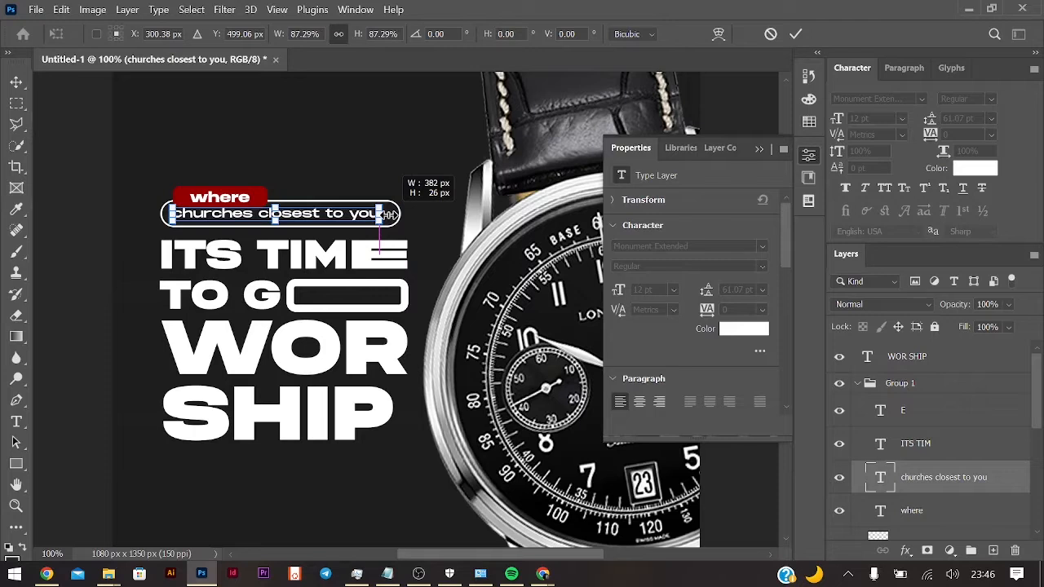
key("Return")
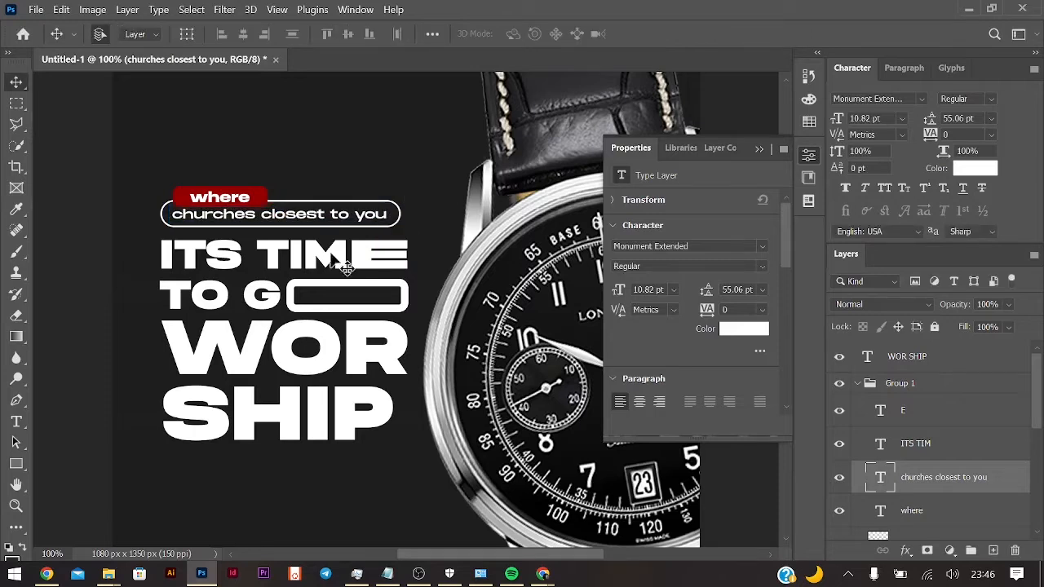
Move the watch image slightly right to X 611 px, away from the headline.
key("ctrl+minus")
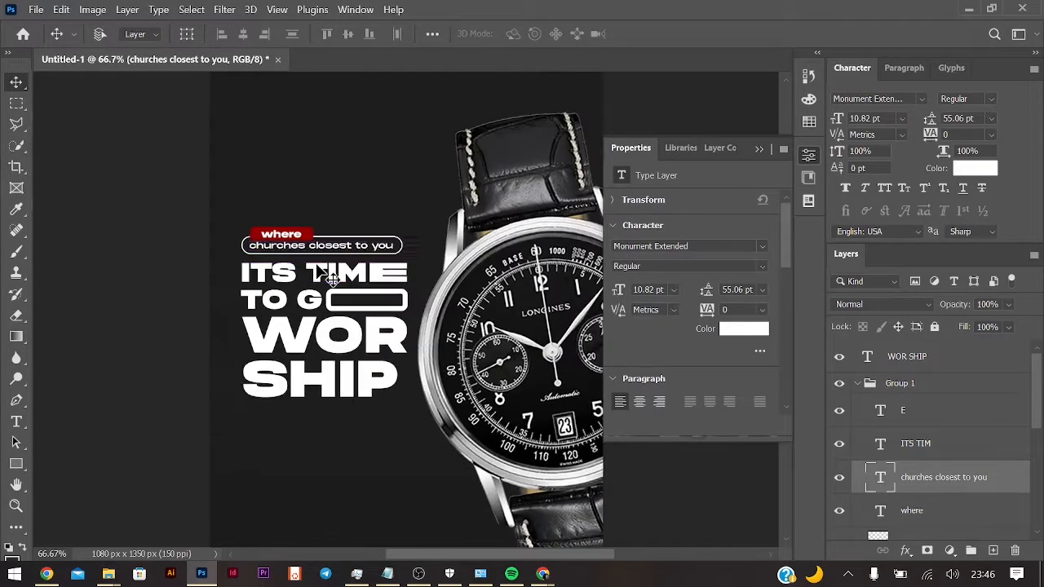
key("ctrl+plus")
key("ctrl+minus")
key("ctrl+minus")
key("ctrl+minus")
key("ctrl+plus")
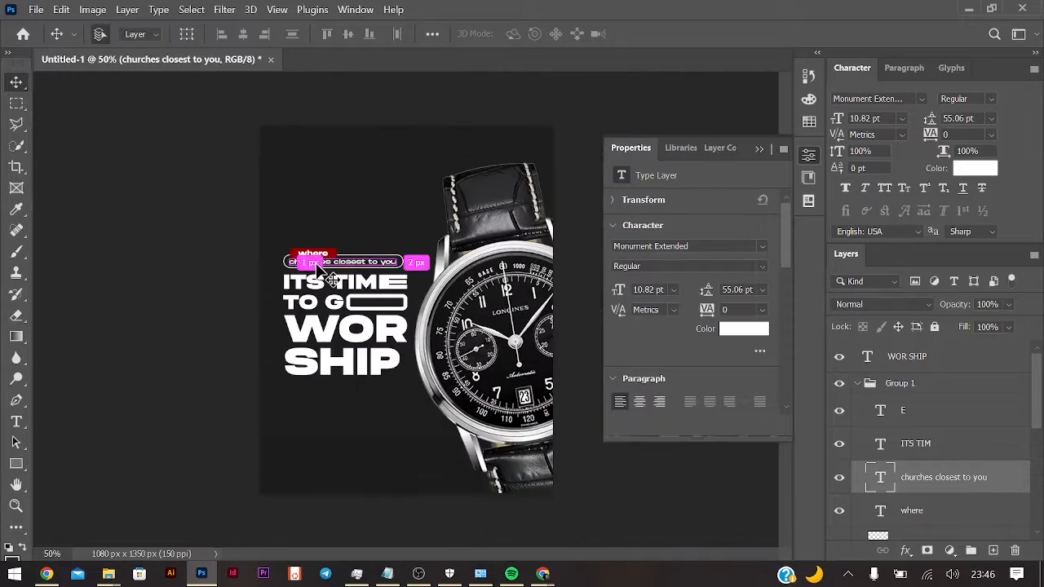
left_click_drag(470, 331, 481, 331)
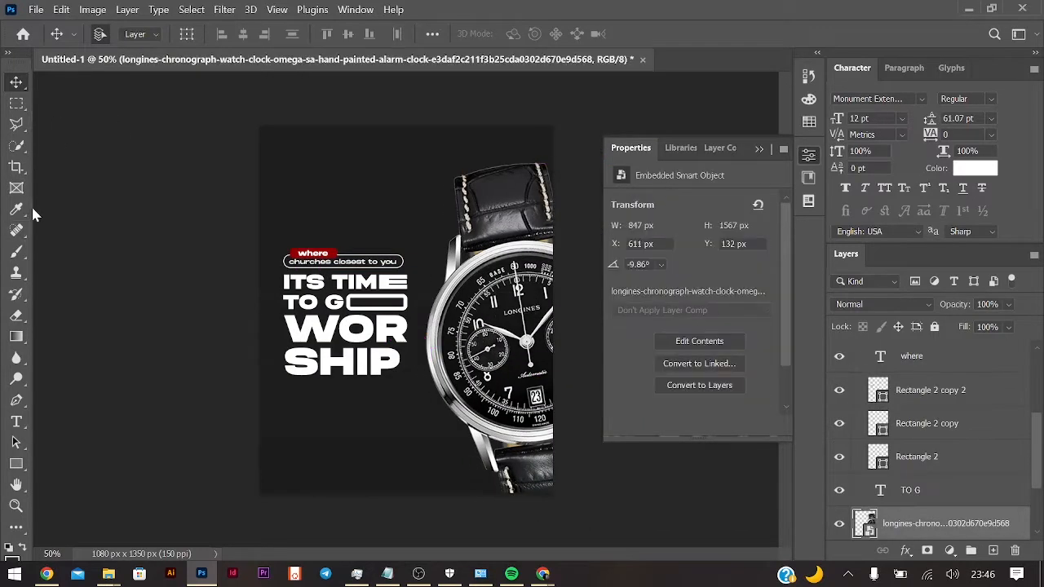
Trace a closed path loosely around the watch with the Curvature Pen tool in Path mode.
right_click(16, 400)
left_click(69, 426)
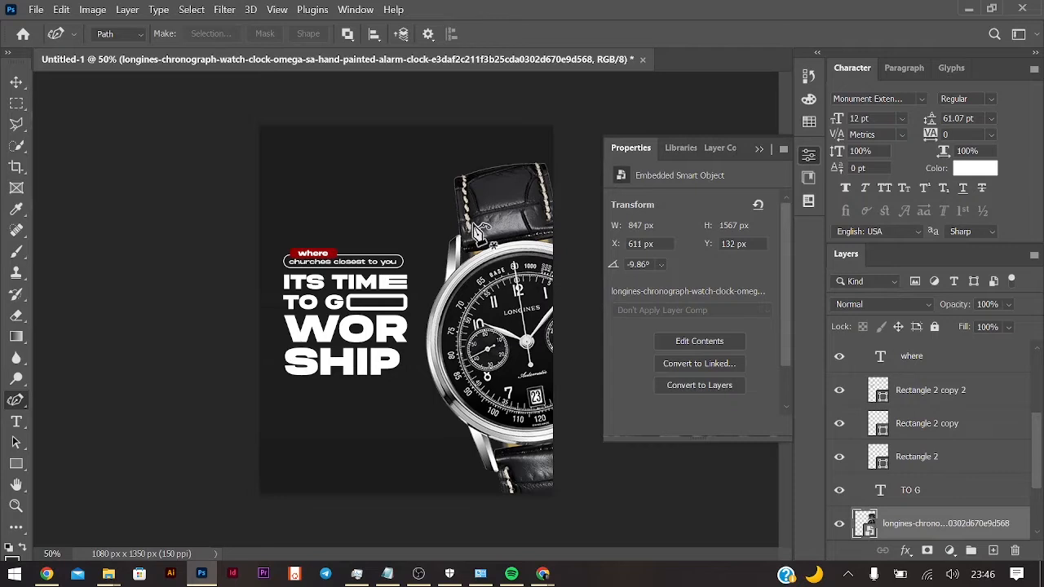
left_click(562, 164)
left_click(543, 156)
left_click(508, 157)
left_click(450, 175)
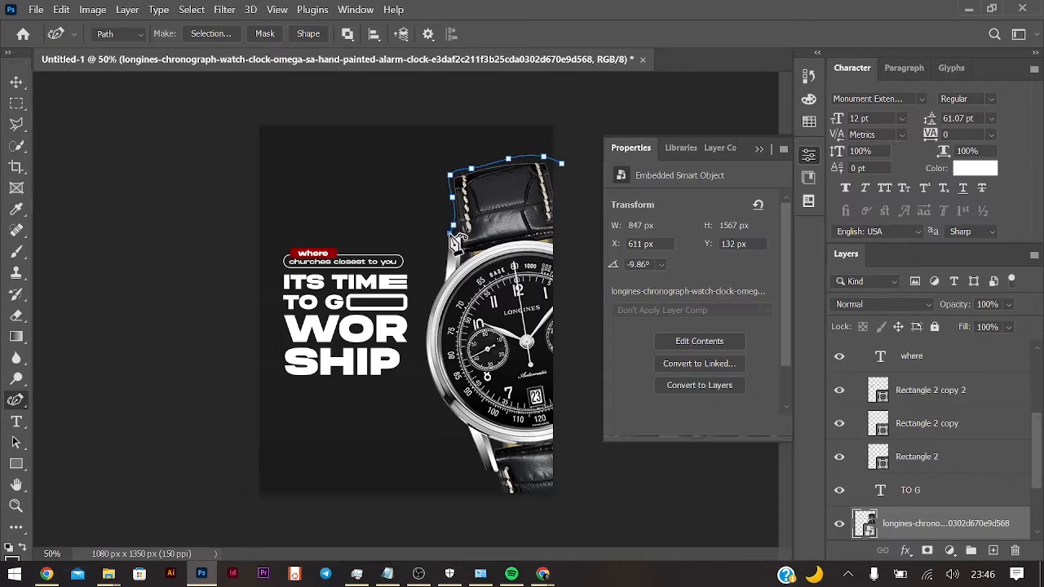
left_click(438, 263)
left_click(429, 299)
left_click(421, 344)
left_click(429, 391)
left_click(446, 422)
left_click(476, 473)
left_click(491, 493)
left_click(497, 513)
left_click(584, 518)
left_click(561, 164)
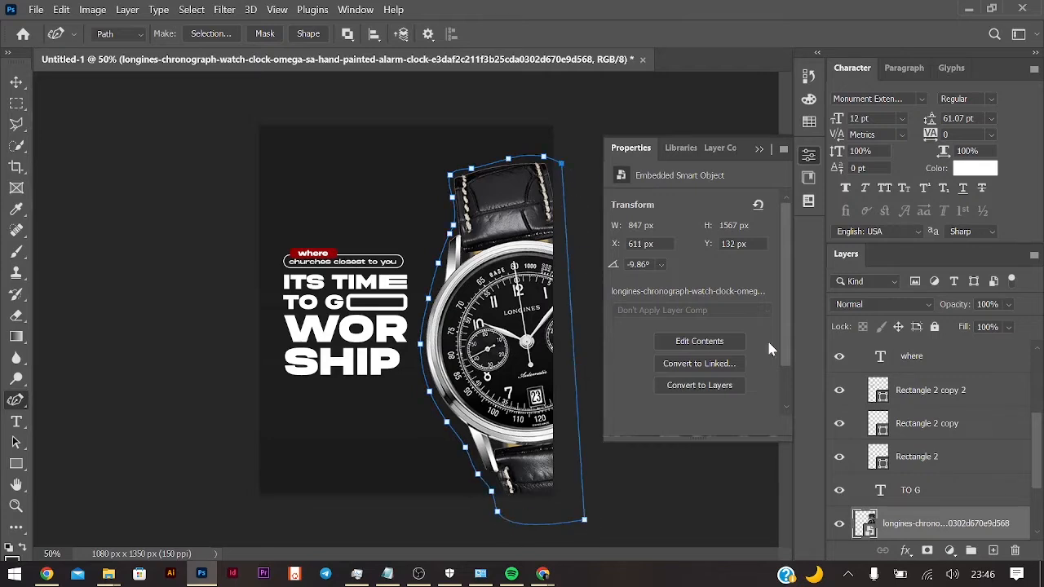
Switch the Curvature Pen to Shape mode and draw a closed black shape about 596 × 1398 px around the watch.
left_click(119, 33)
left_click(114, 45)
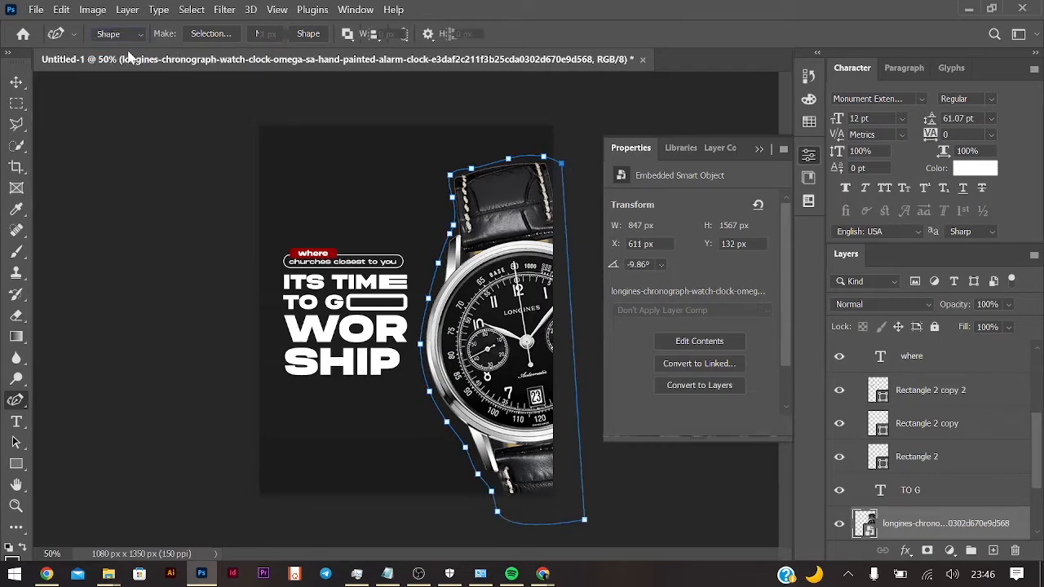
left_click(541, 152)
left_click(502, 155)
left_click(464, 164)
left_click(451, 173)
left_click(451, 205)
left_click(441, 246)
left_click(431, 283)
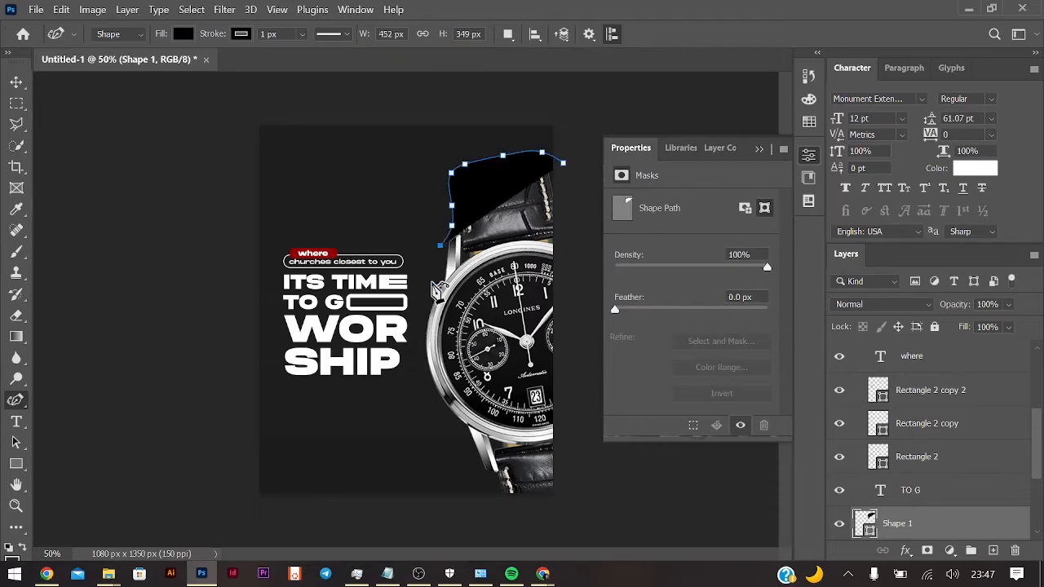
left_click(419, 333)
left_click(425, 377)
left_click(437, 406)
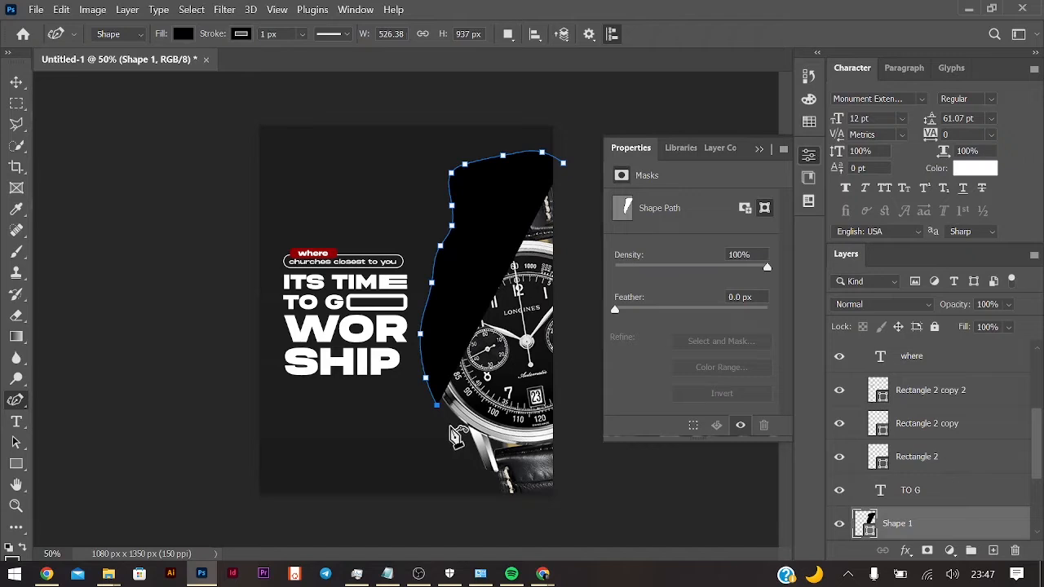
left_click(450, 426)
left_click(463, 438)
left_click(476, 463)
left_click(491, 483)
left_click(501, 512)
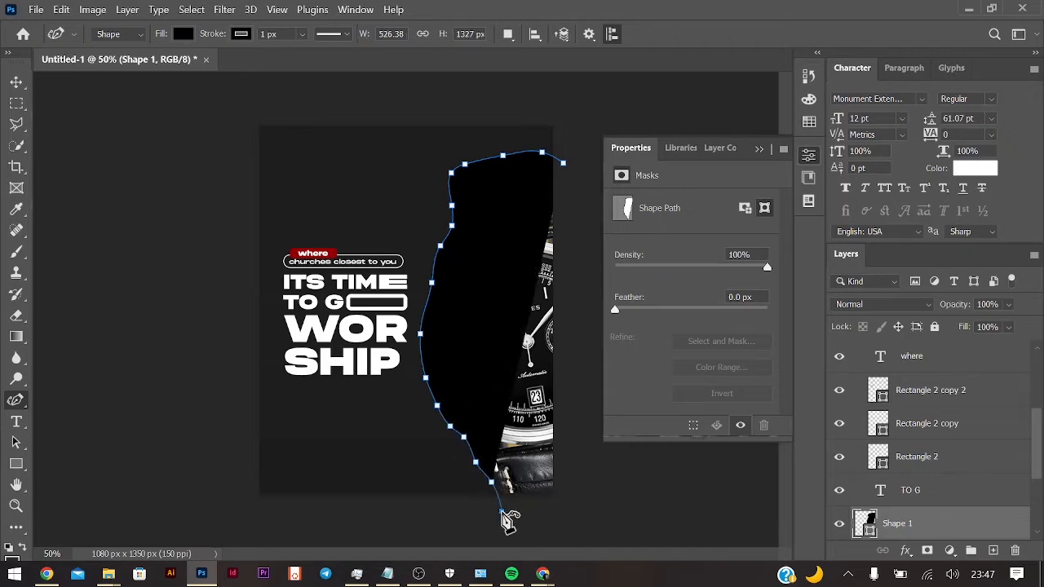
left_click(582, 529)
left_click(570, 166)
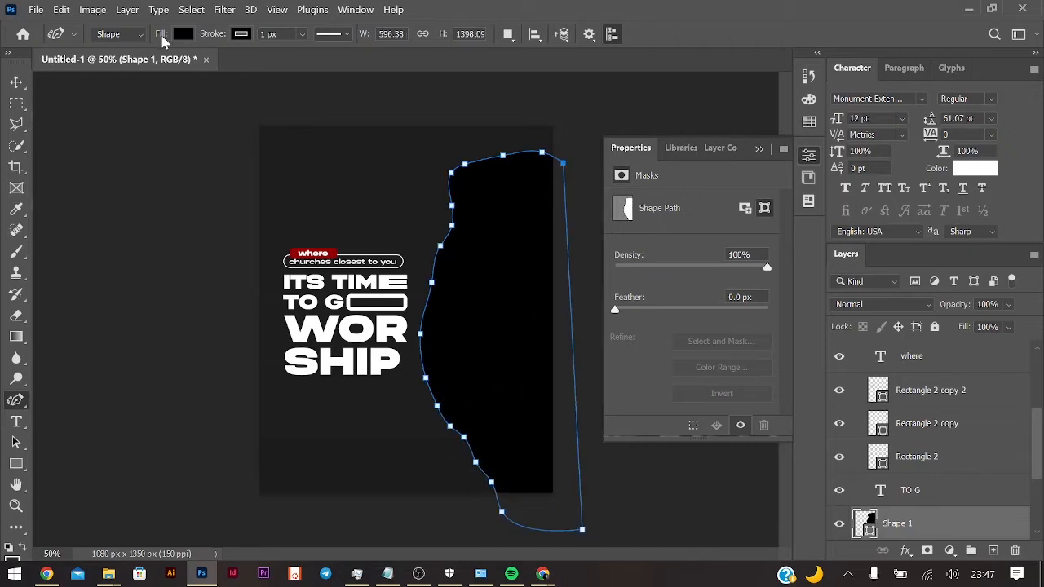
Remove the fill of the shape around the watch and give it a dark red 7 px stroke.
left_click(179, 36)
left_click(85, 64)
left_click(240, 35)
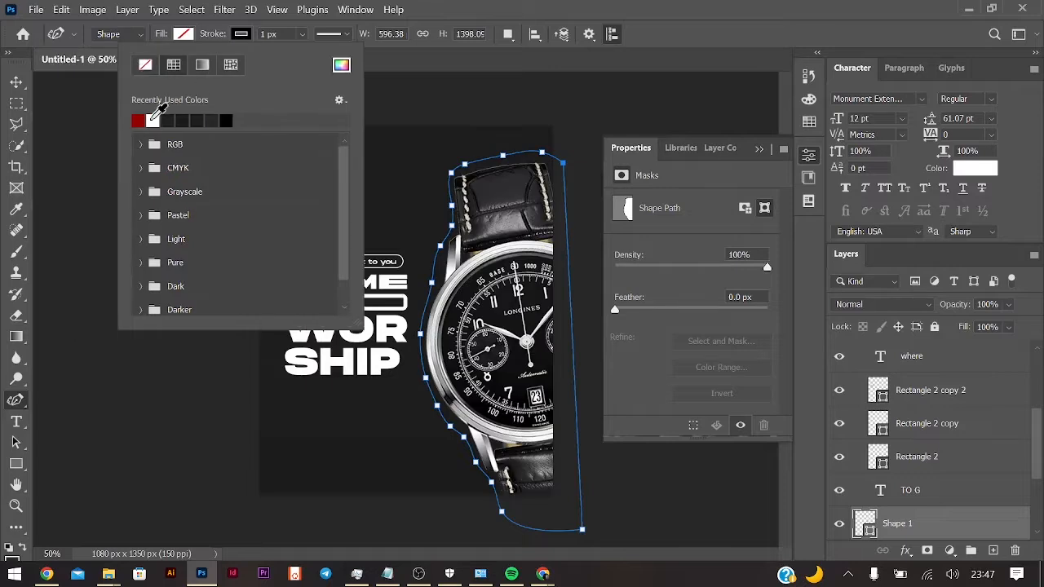
double_click(137, 121)
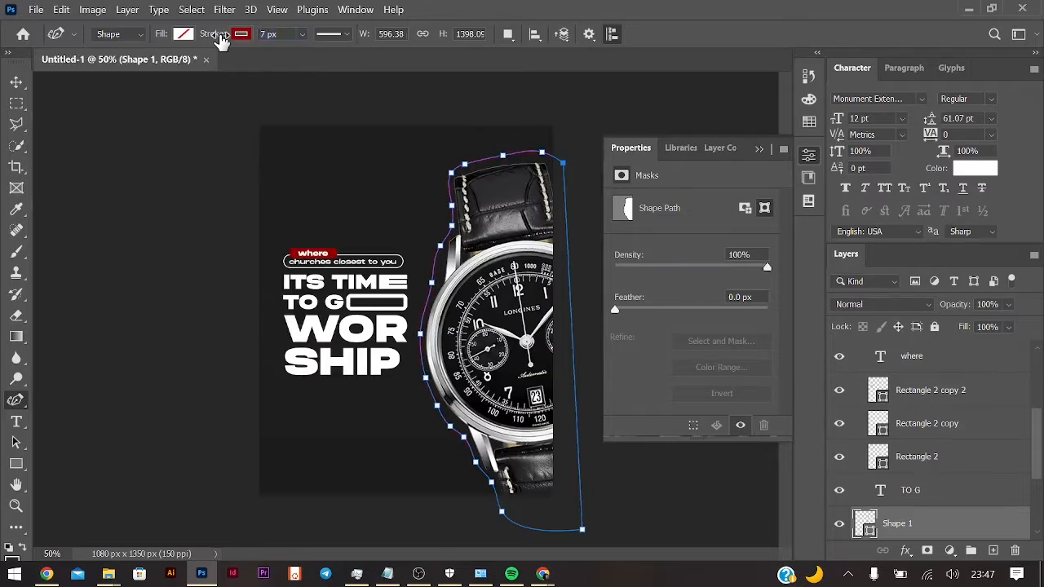
left_click(17, 84)
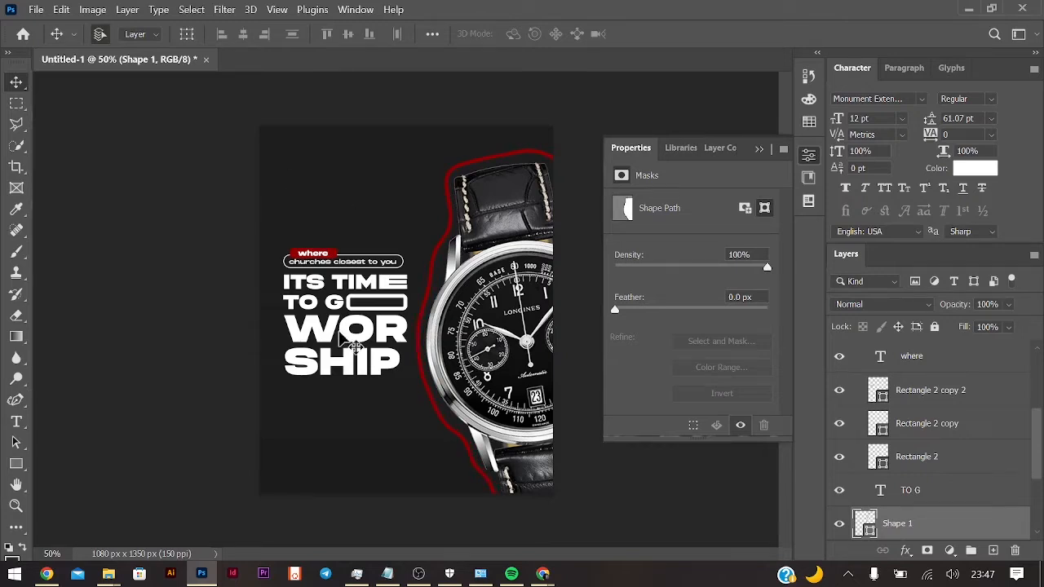
Collapse the headline group in the layer stack and add a new empty layer above it.
left_click(379, 346, "ctrl")
left_click_drag(962, 362, 883, 386)
left_click(857, 351)
left_click(905, 351)
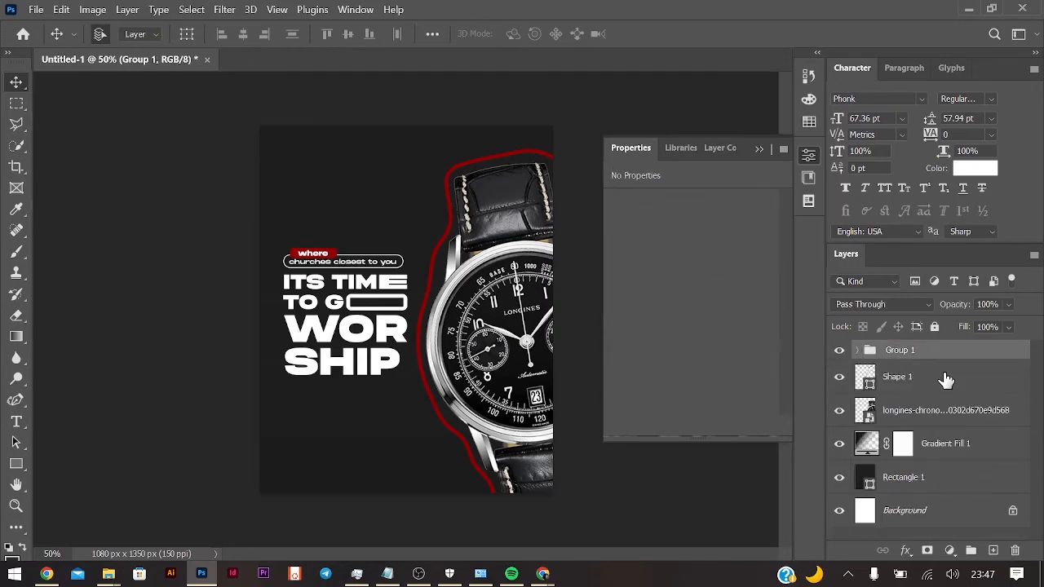
left_click(993, 550)
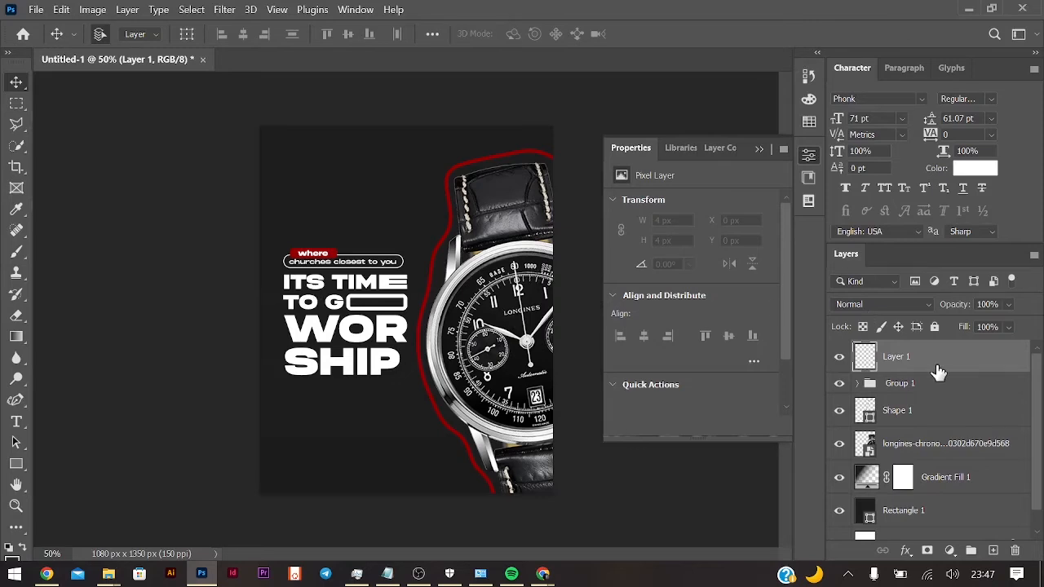
Duplicate the headline group, merge the copy into a single pixel layer and hide the original group.
left_click(928, 389)
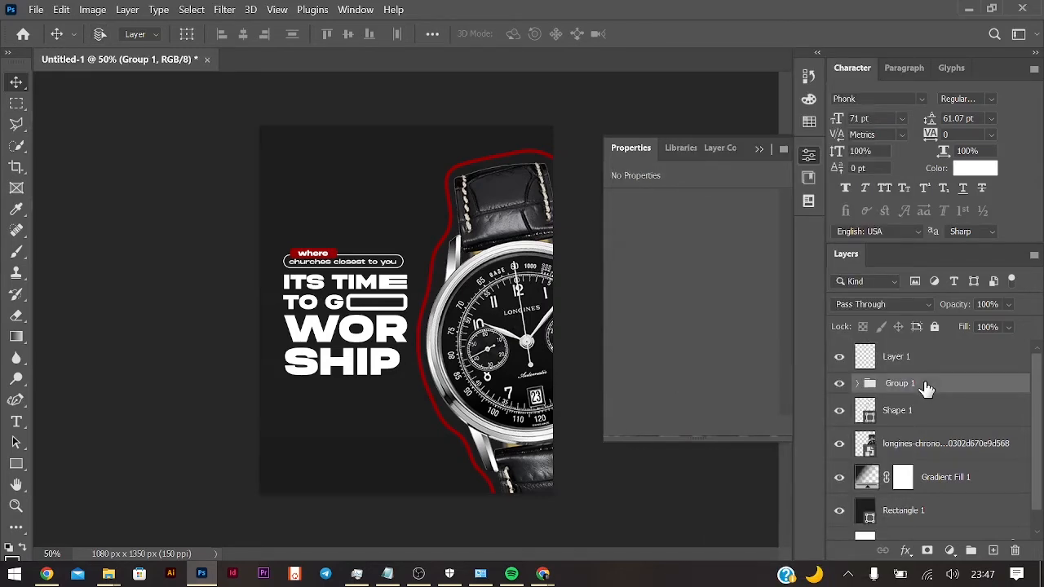
key("ctrl+j")
key("ctrl+e")
left_click(840, 418)
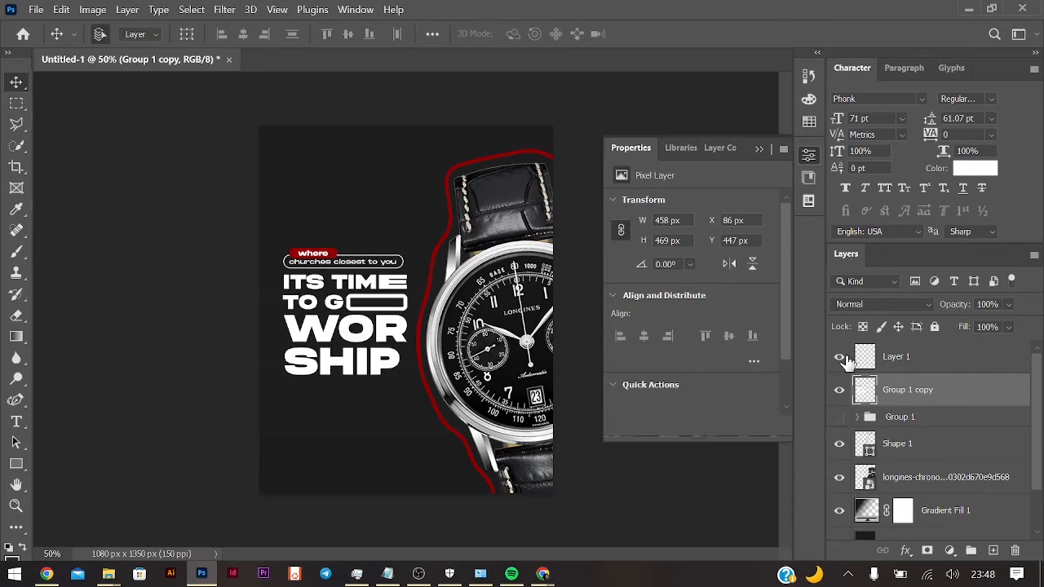
Try erasing the merged headline with the 2061 px scratch brush from the rons__scratches (small) set.
key("e")
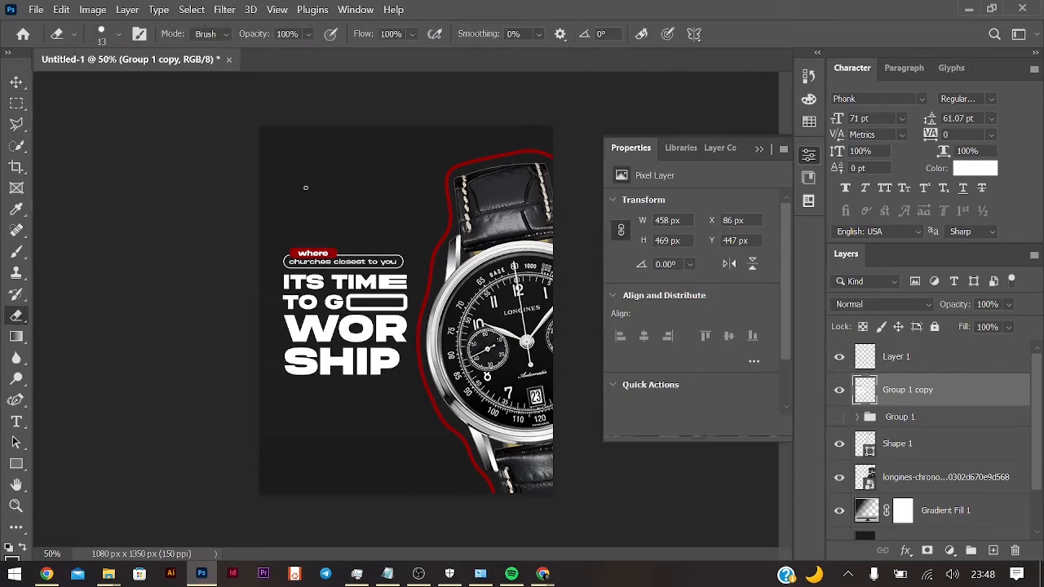
right_click(303, 202)
left_click(549, 412)
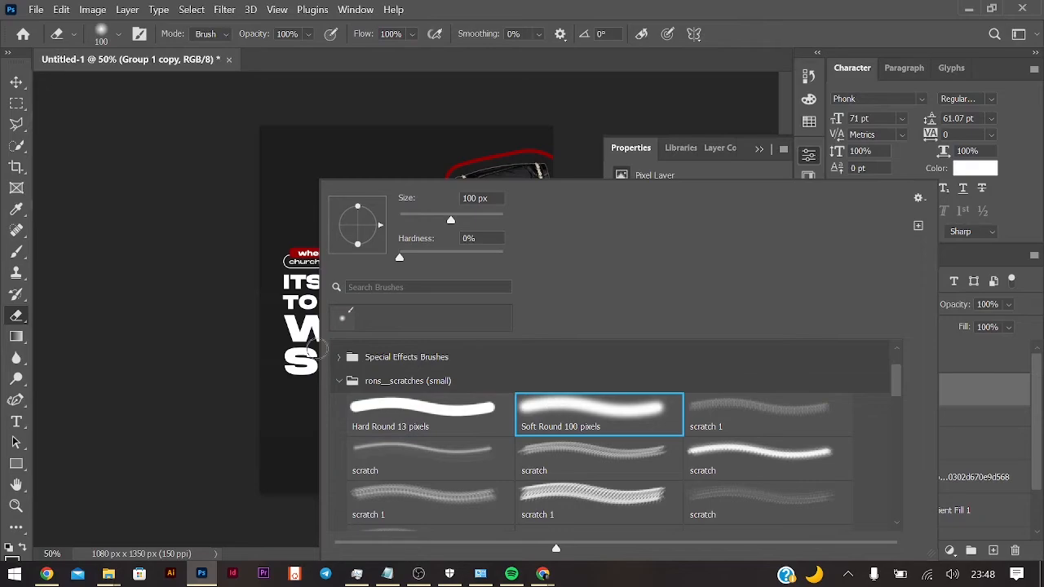
left_click(550, 452)
left_click(298, 410)
left_click(315, 372)
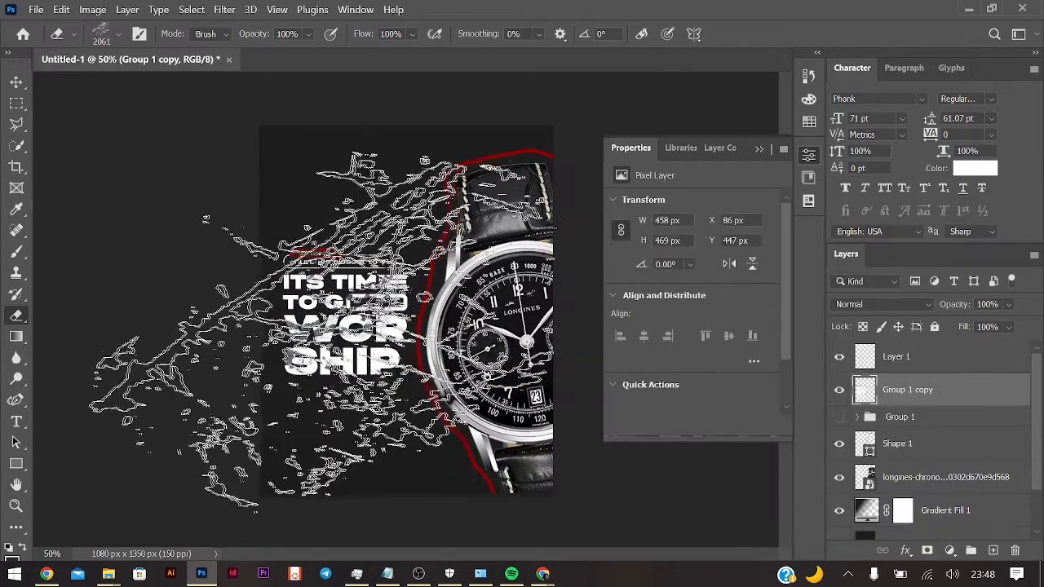
key("ctrl+z")
Erase a subtle scratch texture into the merged headline with the 1397 px scratch brush at reduced eraser opacity.
right_click(414, 236)
scroll(651, 421, "down", 2)
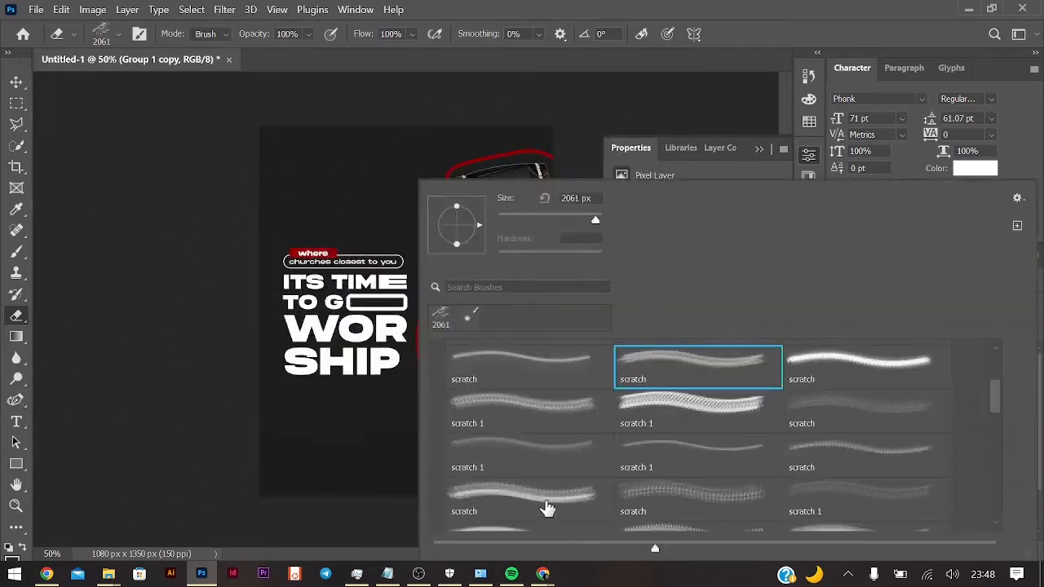
left_click(547, 505)
left_click(337, 308)
key("ctrl+z")
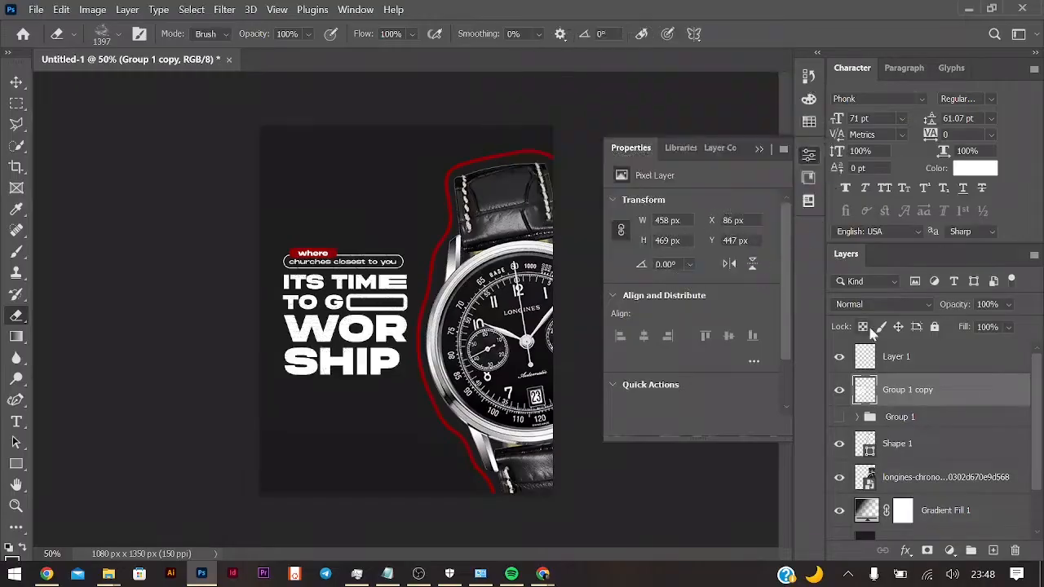
left_click_drag(252, 36, 201, 37)
left_click(334, 300)
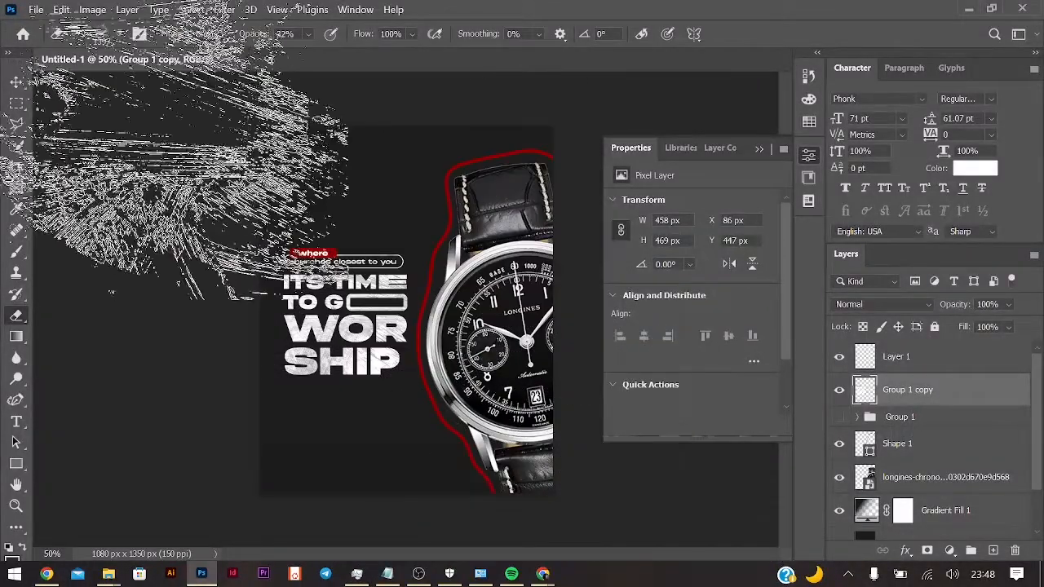
Nudge the scratched headline block to X 82 px, Y 441 px and scale it up to about 104.5%.
left_click(22, 88)
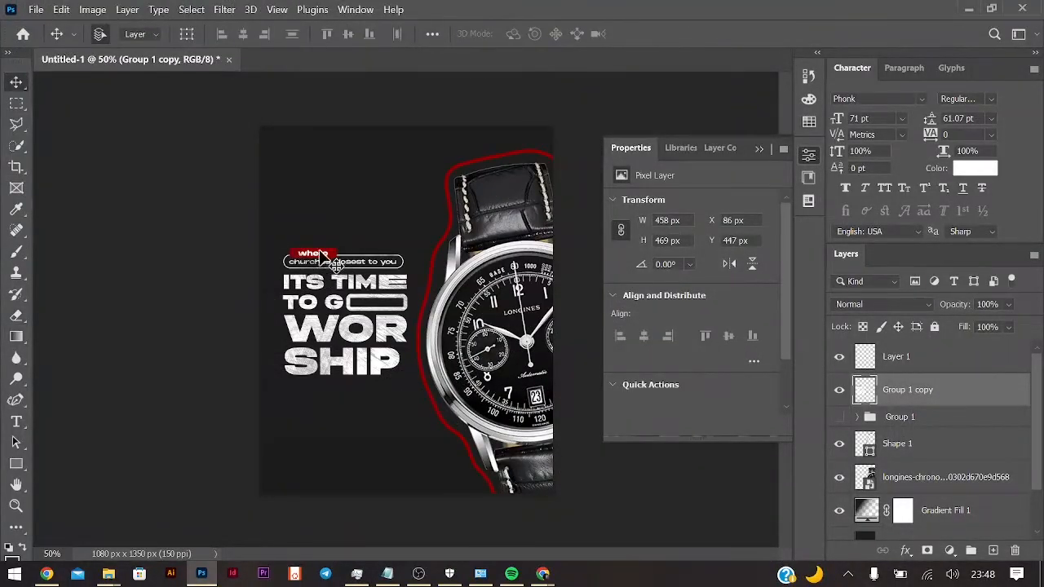
left_click(202, 294)
left_click(333, 312)
left_click(330, 256)
mouse_move(348, 320)
left_mouse_down()
mouse_move(369, 312)
mouse_move(347, 317)
left_mouse_up()
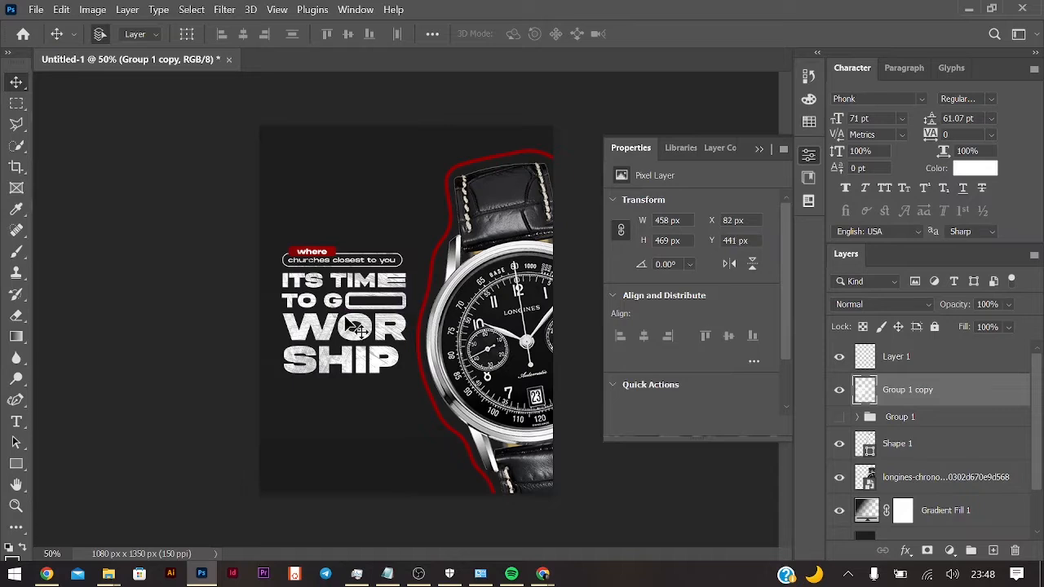
key("ctrl+t")
left_click_drag(407, 246, 414, 240)
left_click_drag(396, 297, 391, 299)
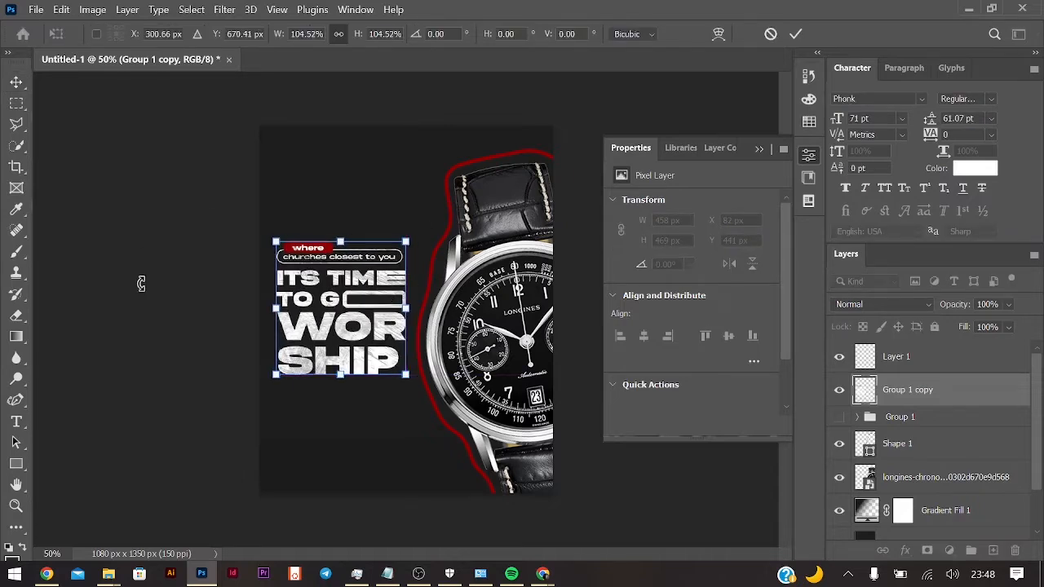
key("Return")
Shift the watch and its red outline slightly right together, and move the headline block to X 95 px, Y 431 px.
left_click(443, 244)
left_click(439, 242)
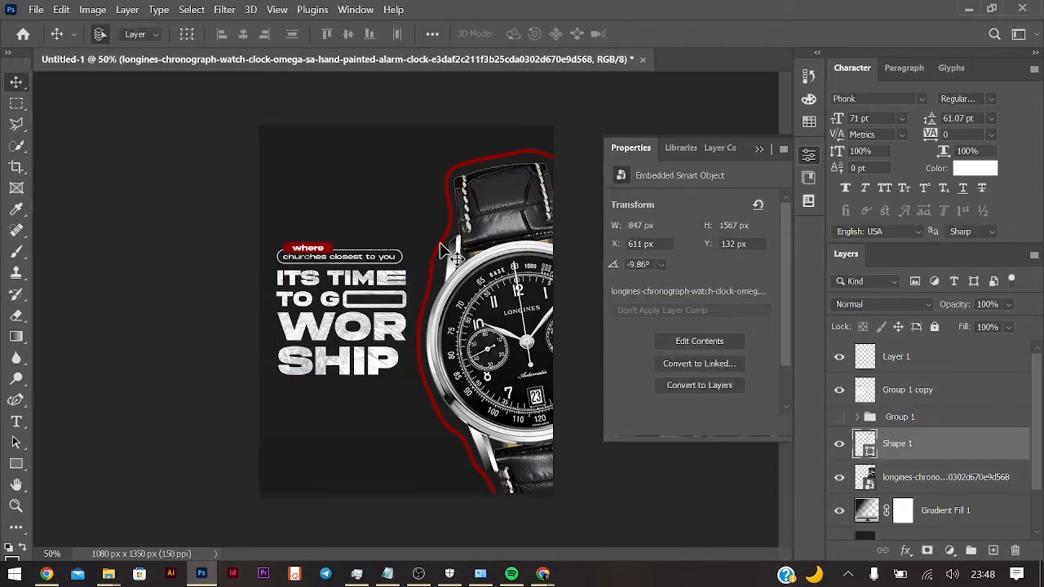
left_click(513, 353, "shift")
left_click_drag(513, 353, 523, 353)
left_click_drag(367, 332, 375, 331)
key("ctrl+plus")
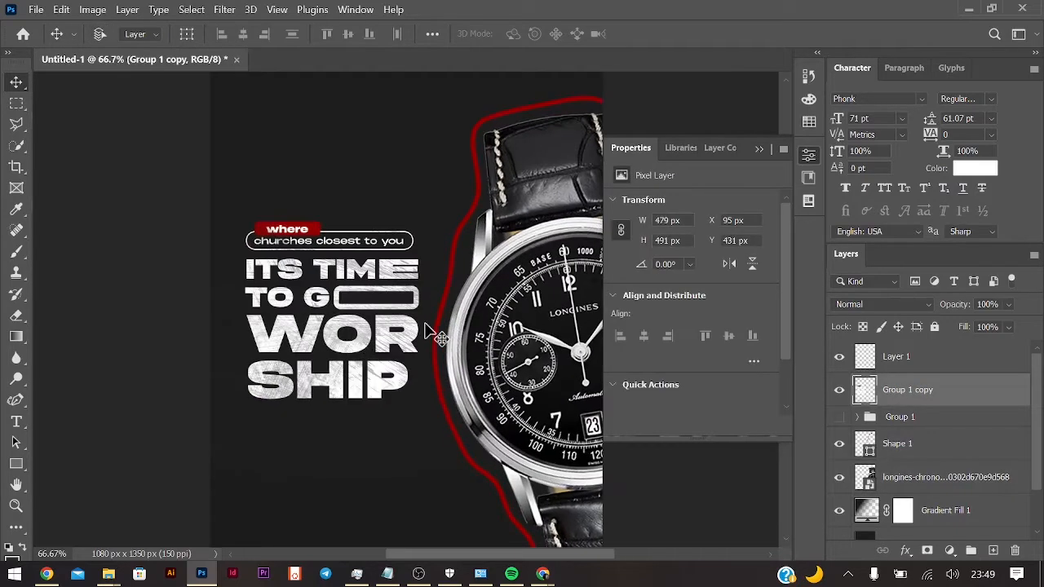
key("ctrl+minus")
Add a new layer directly below the watch and choose the 1890 px scratch 1 brush at 45% opacity.
left_click(864, 510)
left_click(993, 551)
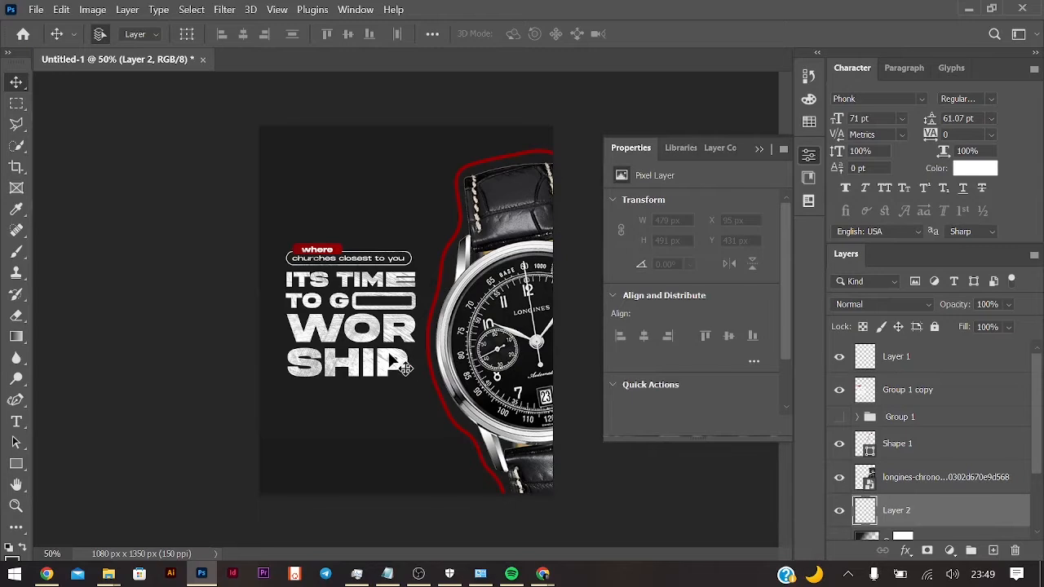
key("b")
right_click(440, 431)
left_click(382, 440)
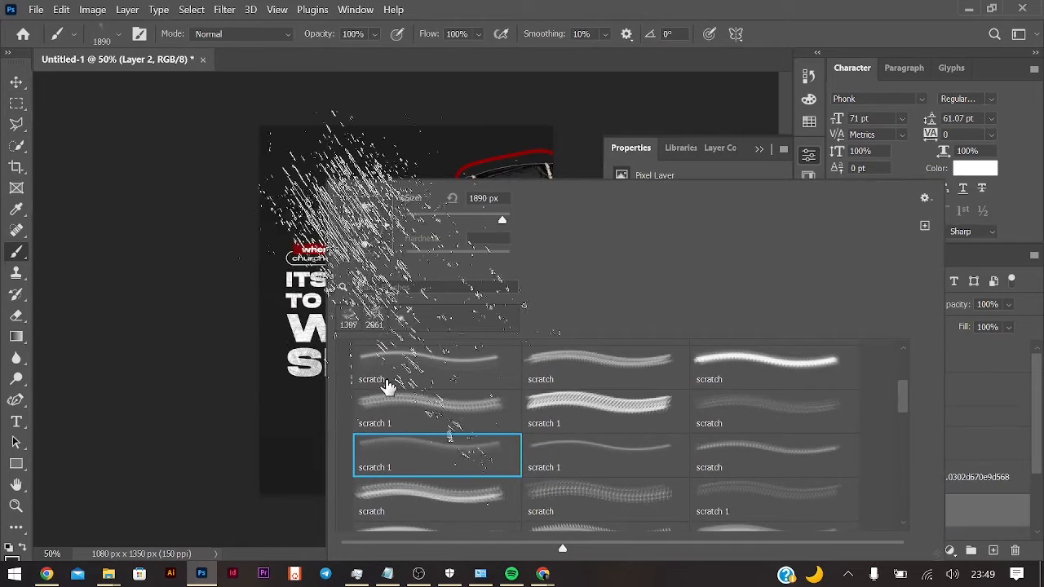
key("Return")
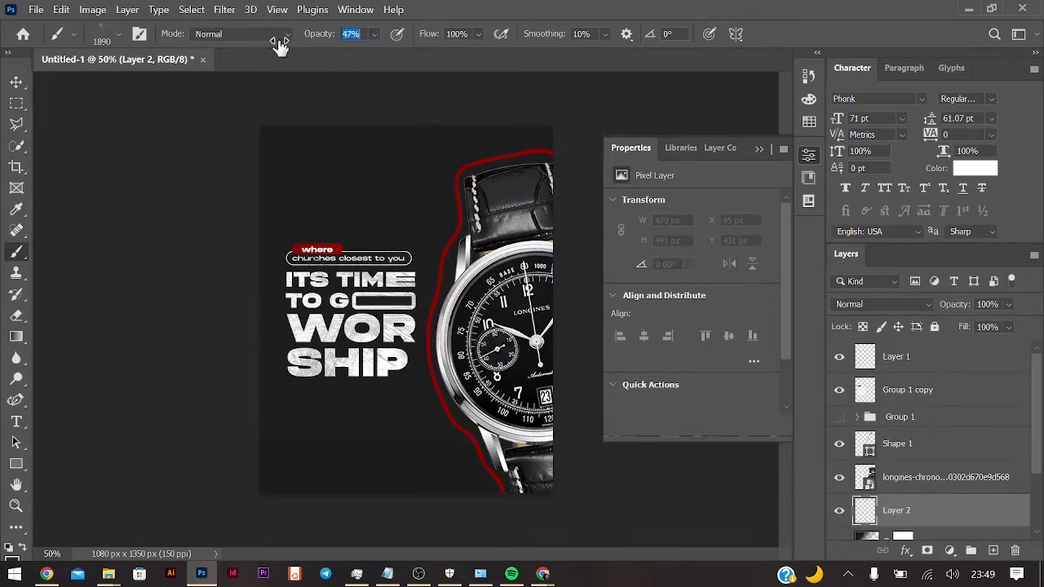
left_click(357, 573)
left_click(201, 574)
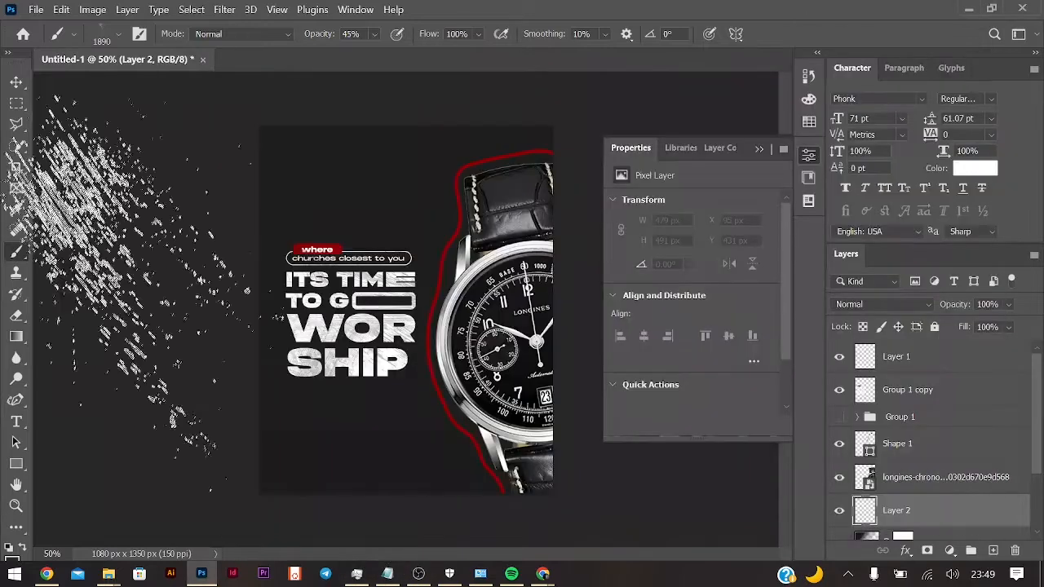
Set the foreground color to a light grey and lower the brush opacity to 17%.
left_click(8, 53)
left_click(25, 321)
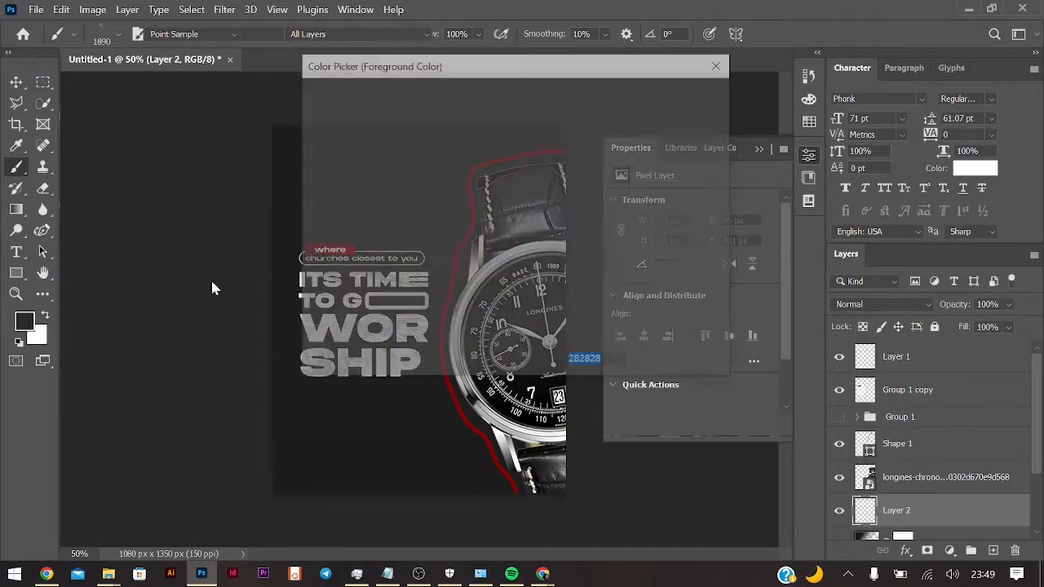
left_click_drag(311, 142, 303, 137)
left_click(674, 95)
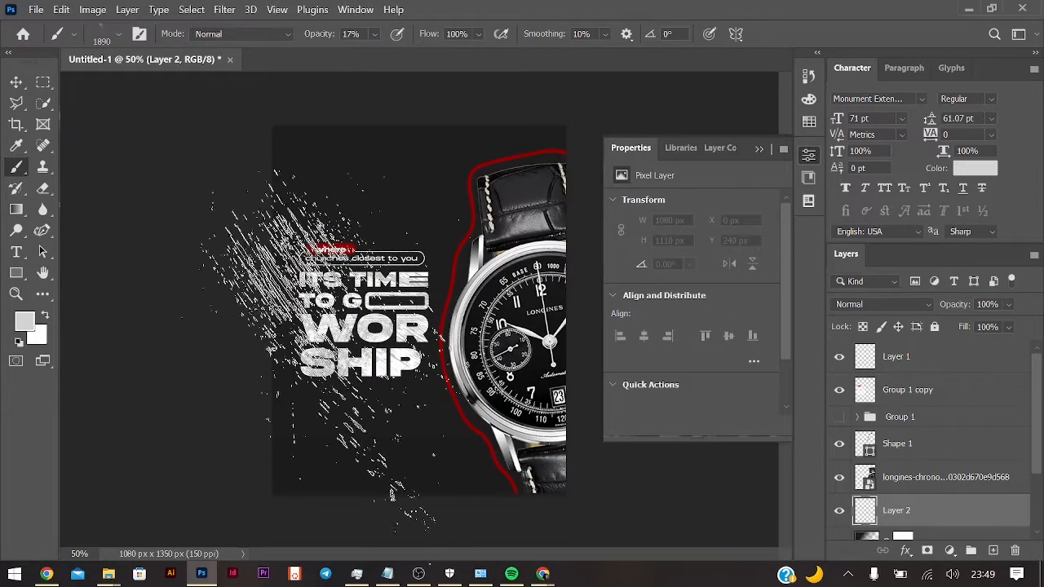
left_click(514, 574)
left_click(952, 13)
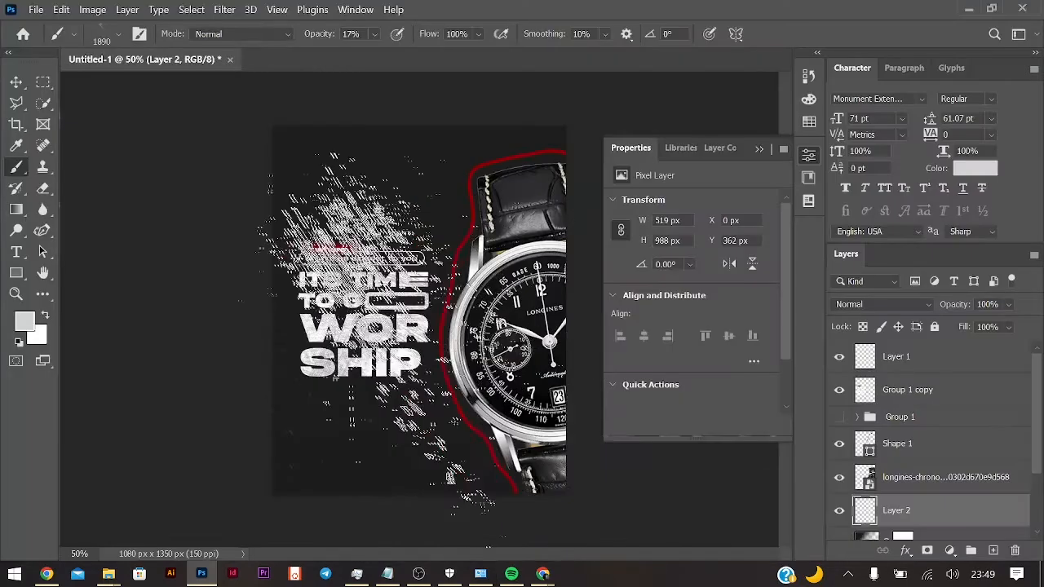
Stamp faint scratches across the lower part of the background with the 2186 px scratch 1 brush.
right_click(653, 416)
left_click(700, 471)
left_click(318, 442)
Try stamping vertical scratches over the upper background with the 2400 px scratch brush.
right_click(682, 402)
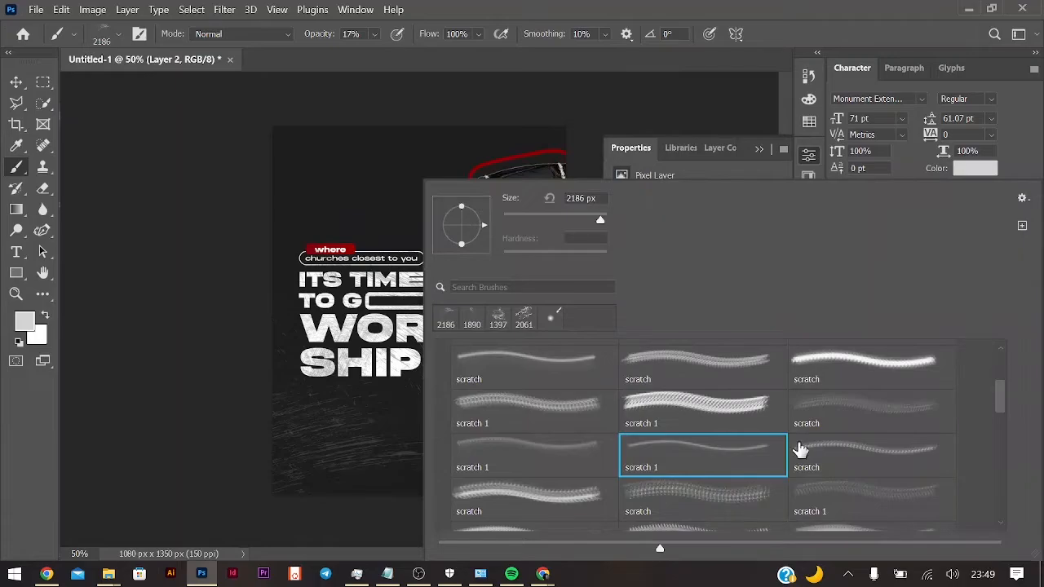
left_click(841, 506)
scroll(576, 465, "down", 2)
left_click(652, 508)
left_click(540, 7)
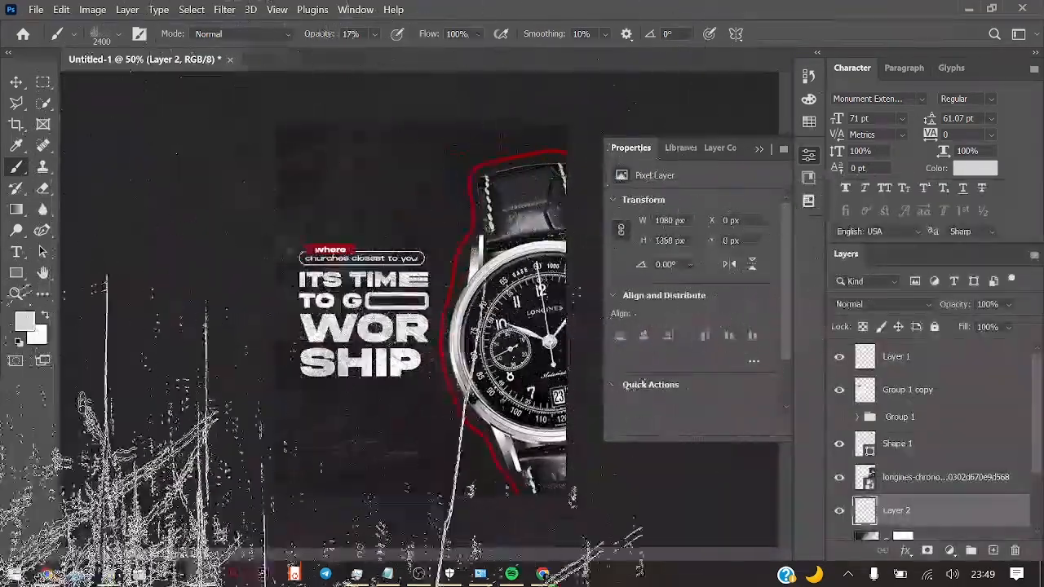
right_click(577, 221)
left_click(617, 5)
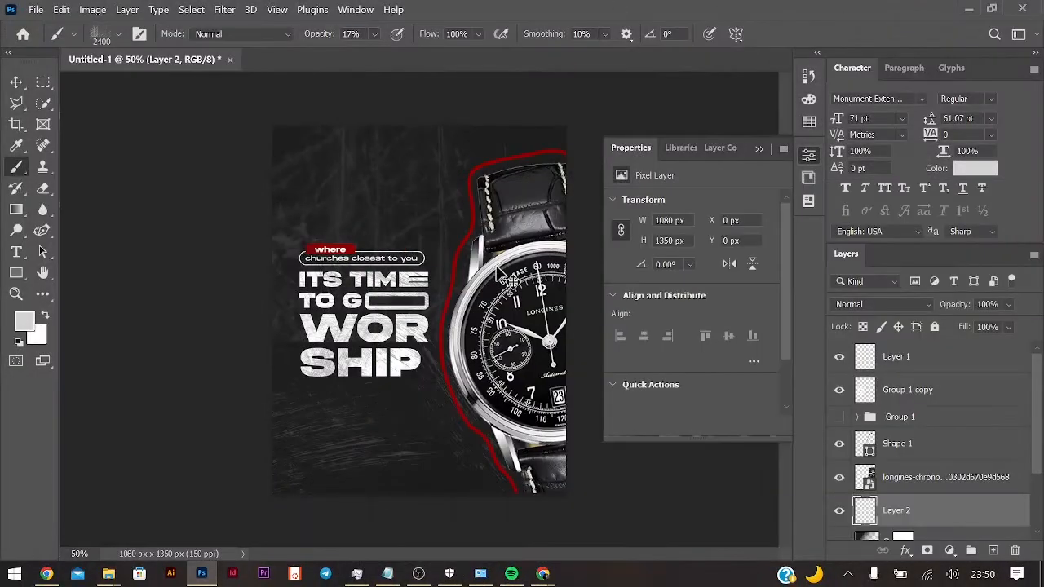
key("ctrl+z")
Import the fog brush set from the rons__fog folder into the brush presets.
right_click(598, 219)
scroll(667, 335, "down", 4)
left_click(1016, 197)
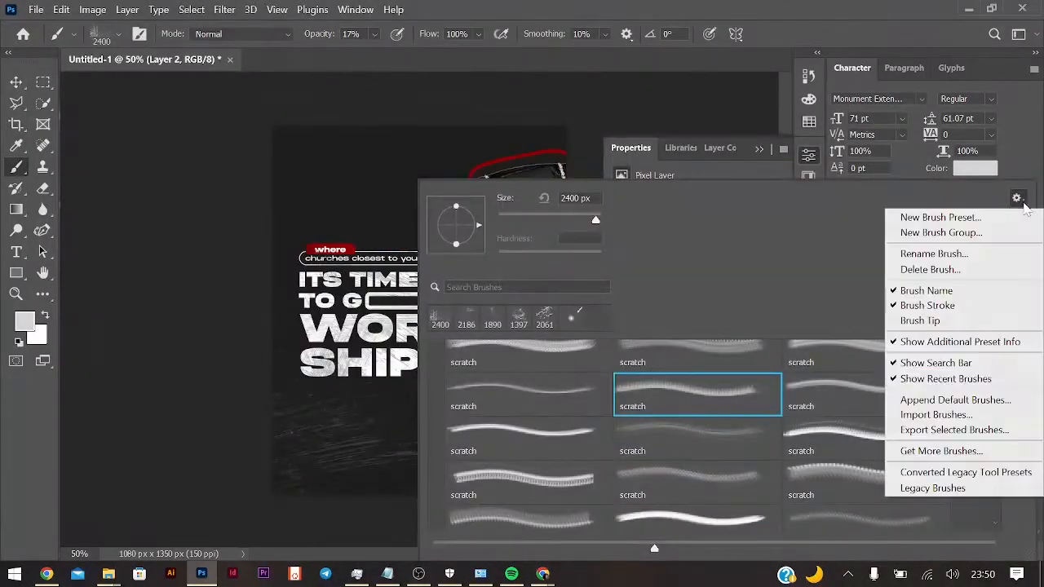
left_click(912, 416)
left_click(555, 142)
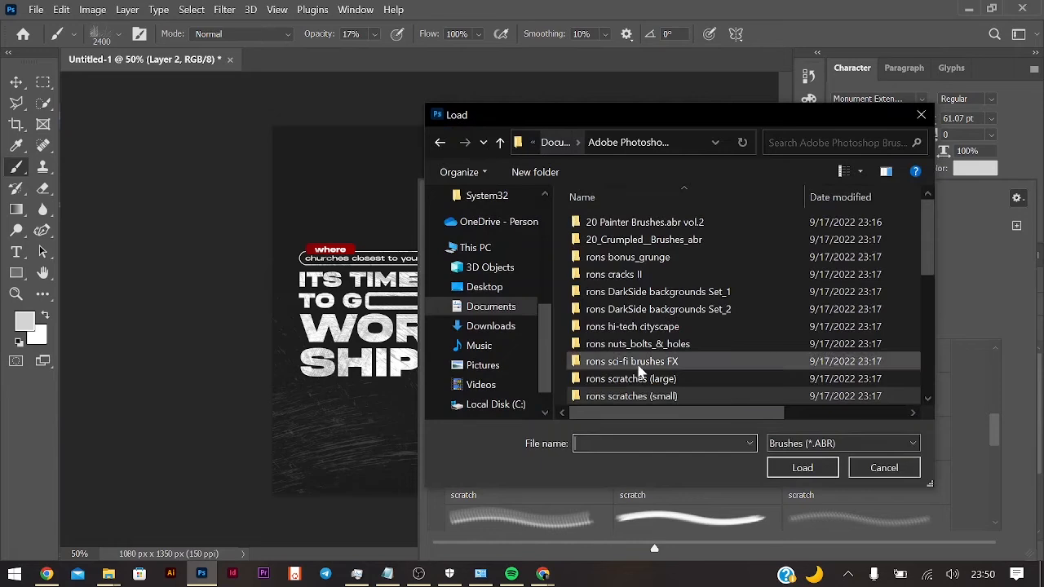
scroll(662, 392, "down", 3)
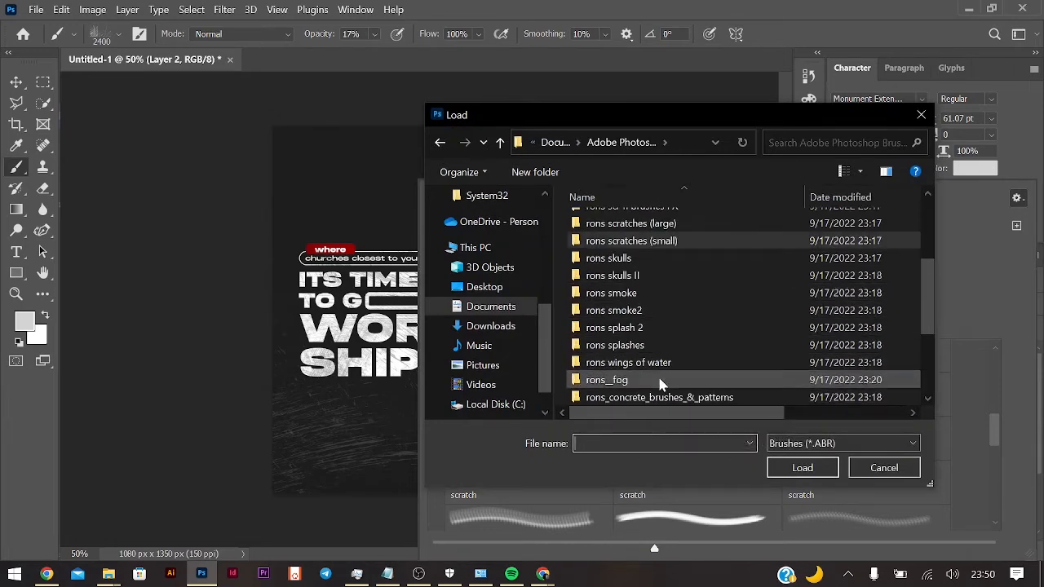
double_click(612, 380)
double_click(617, 231)
scroll(518, 397, "up", 5)
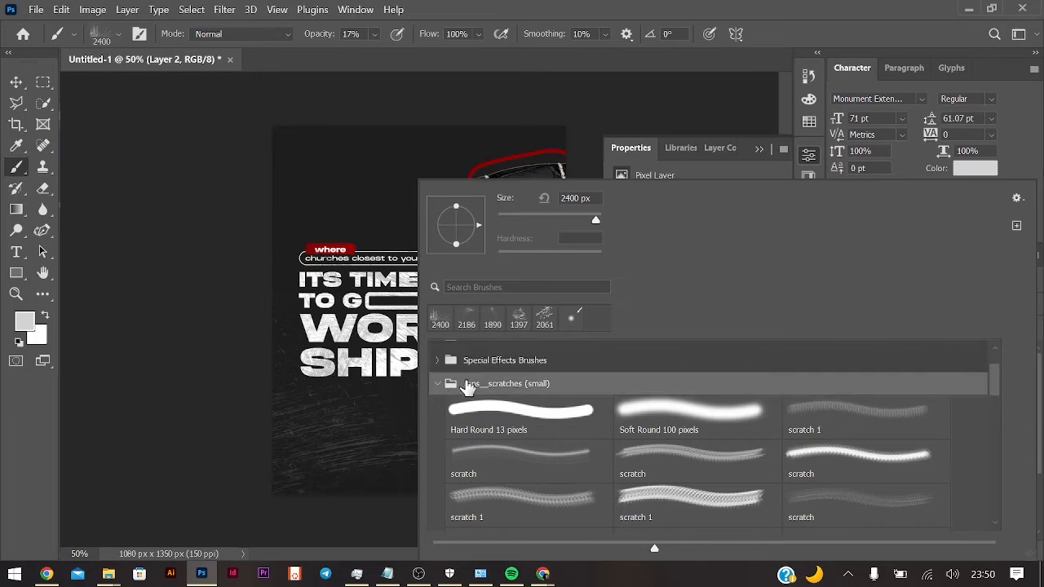
Stamp light fog over the lower background with the 1374 px brush from the imported fog set, enlarged to 1800 px.
left_click(473, 387)
left_click(436, 472)
scroll(531, 478, "down", 3)
left_click(681, 383)
left_click(690, 511)
left_click(367, 419)
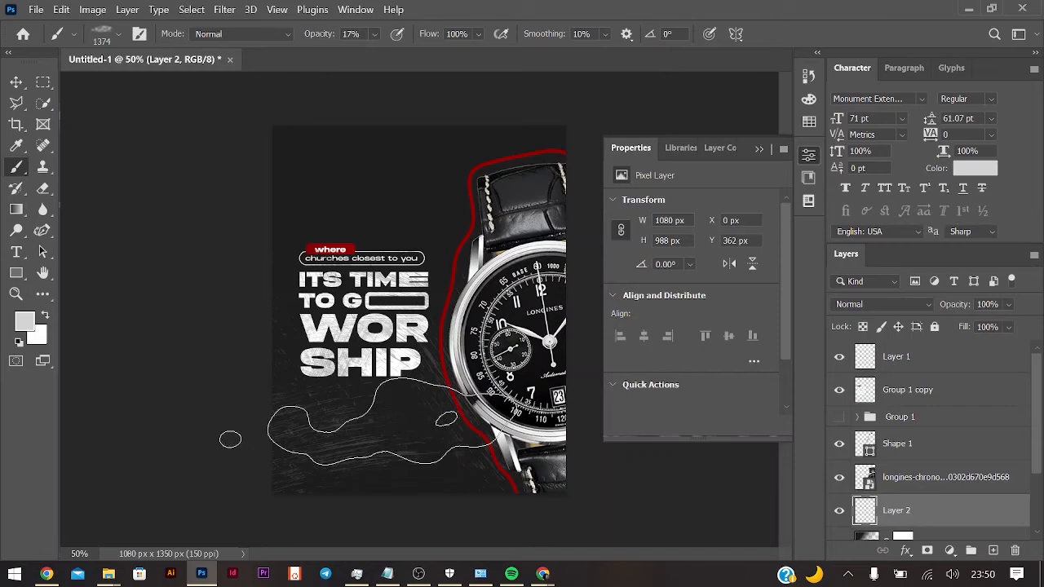
key("]")
key("]")
key("]")
key("]")
key("]")
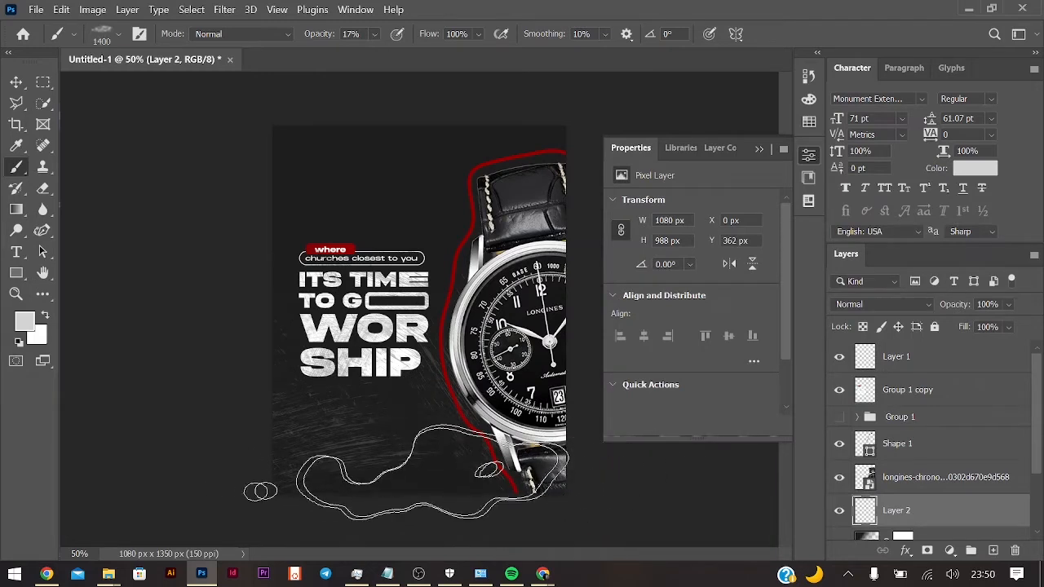
left_click(402, 429)
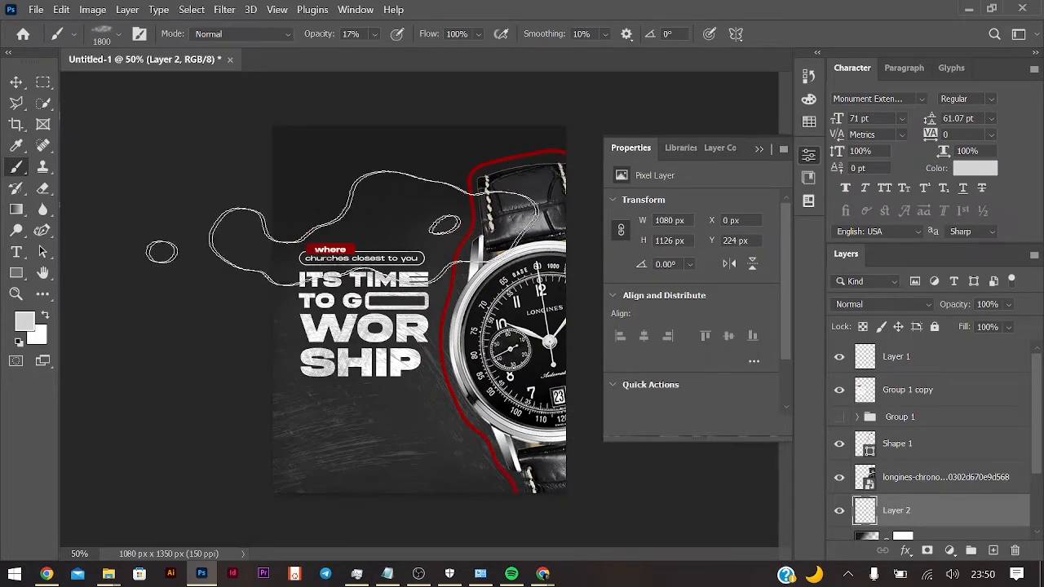
Stamp faint fog over the upper background with the 1535 px fog brush.
right_click(246, 227)
right_click(440, 335)
scroll(853, 519, "down", 6)
left_click(853, 495)
left_click(372, 314)
left_click(368, 216)
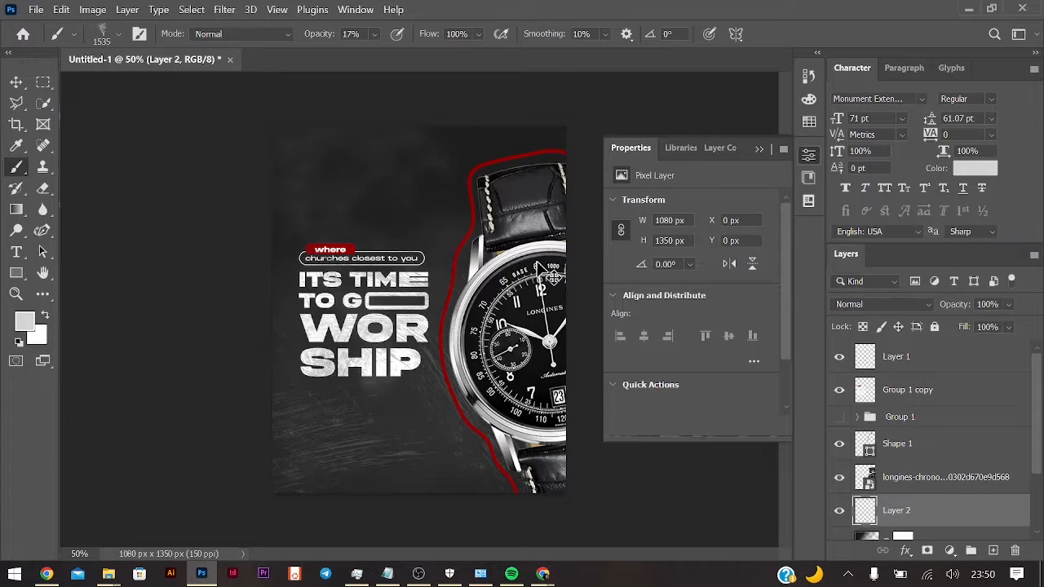
Try stamping scratches over the upper background with the 1446 px scratch 1 brush.
right_click(266, 380)
right_click(443, 410)
scroll(443, 411, "up", 3)
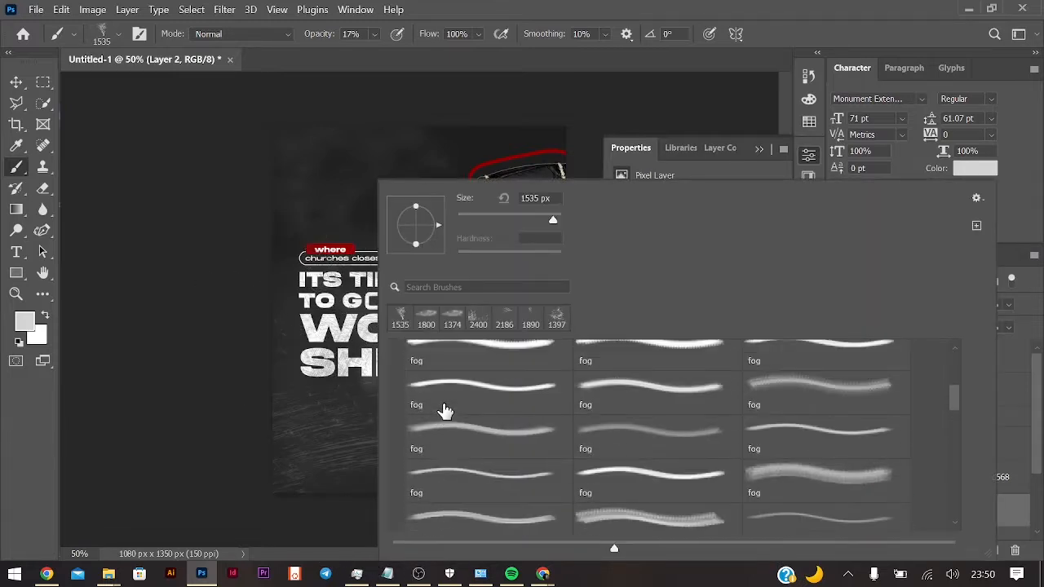
scroll(443, 448, "up", 10)
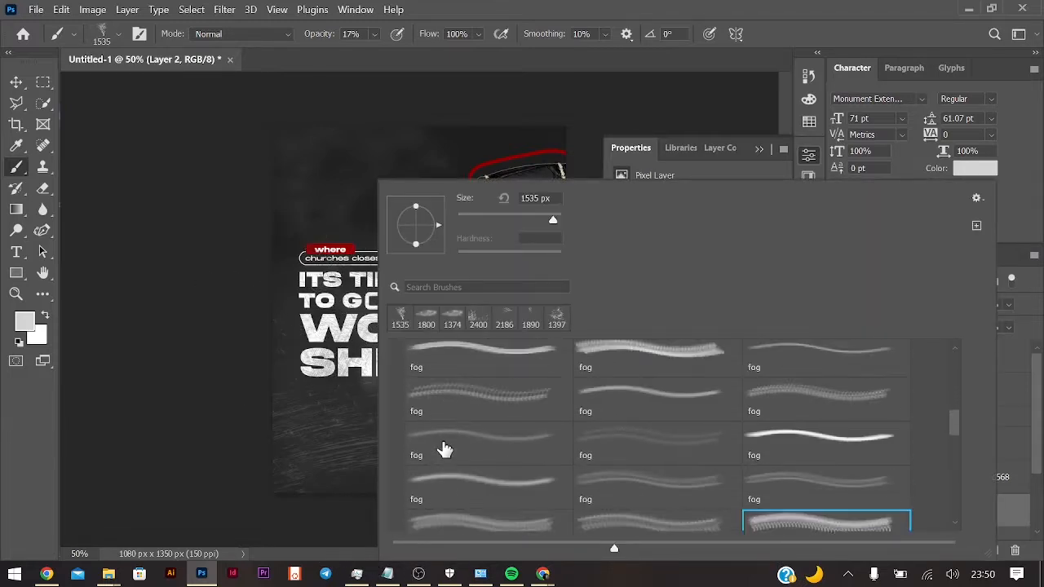
left_click(406, 438)
left_click(398, 436)
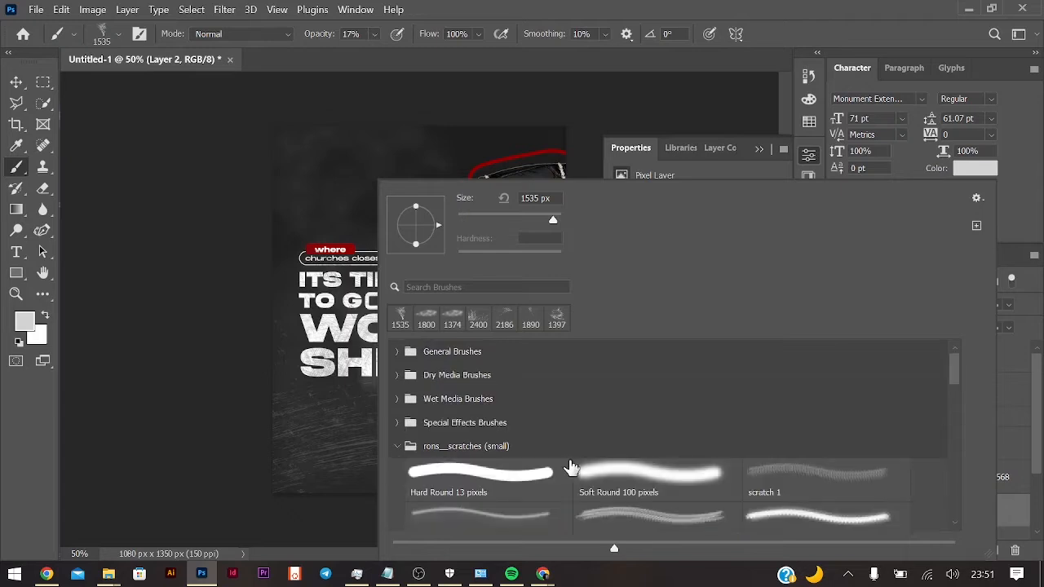
scroll(569, 465, "down", 10)
left_click(663, 457)
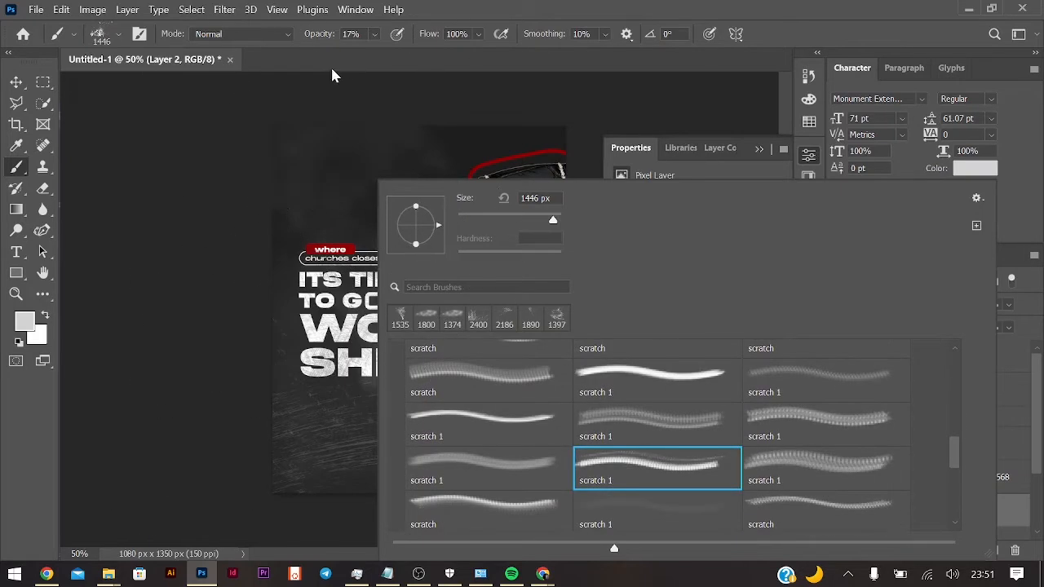
left_click(256, 129)
key("ctrl+z")
right_click(381, 179)
left_click(718, 349)
left_click(484, 4)
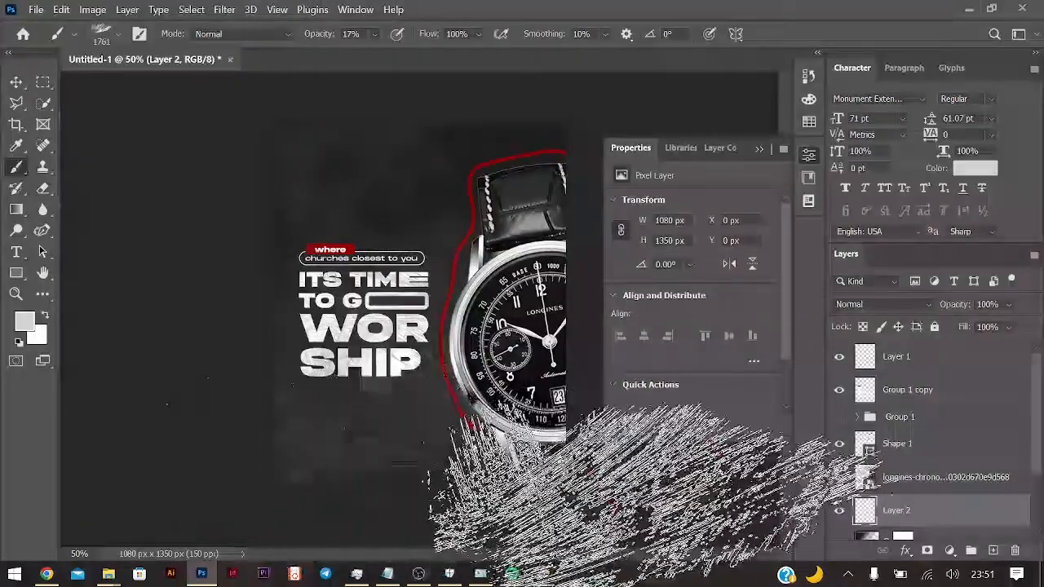
Place the pexels-caleb-oquendo-12745511 worship crowd photo into the flyer as an embedded smart object.
left_click(15, 83)
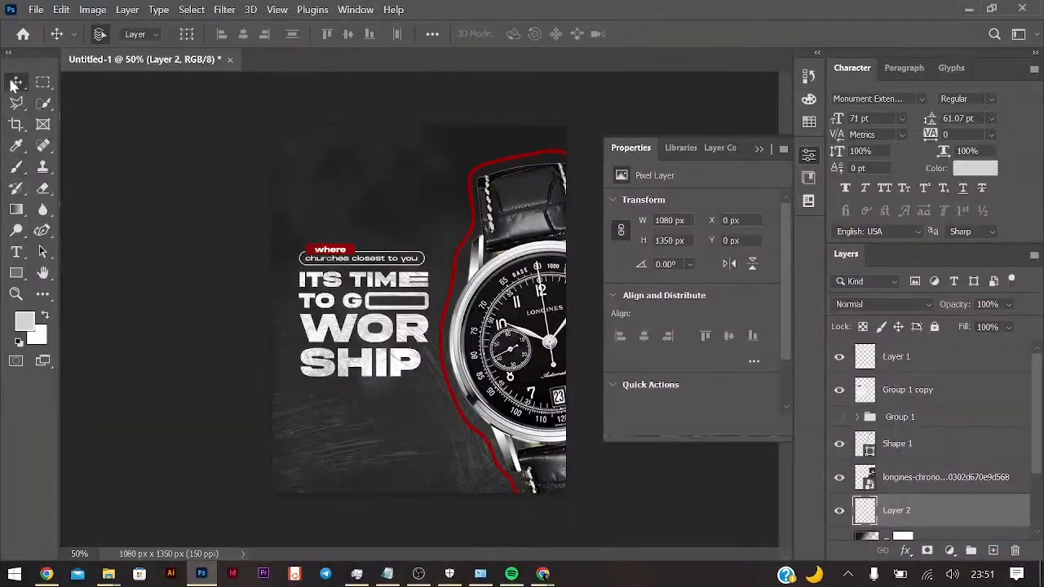
left_click(136, 296)
key("alt+Tab")
key("alt+Tab")
key("alt+Tab")
left_click_drag(311, 185, 755, 310)
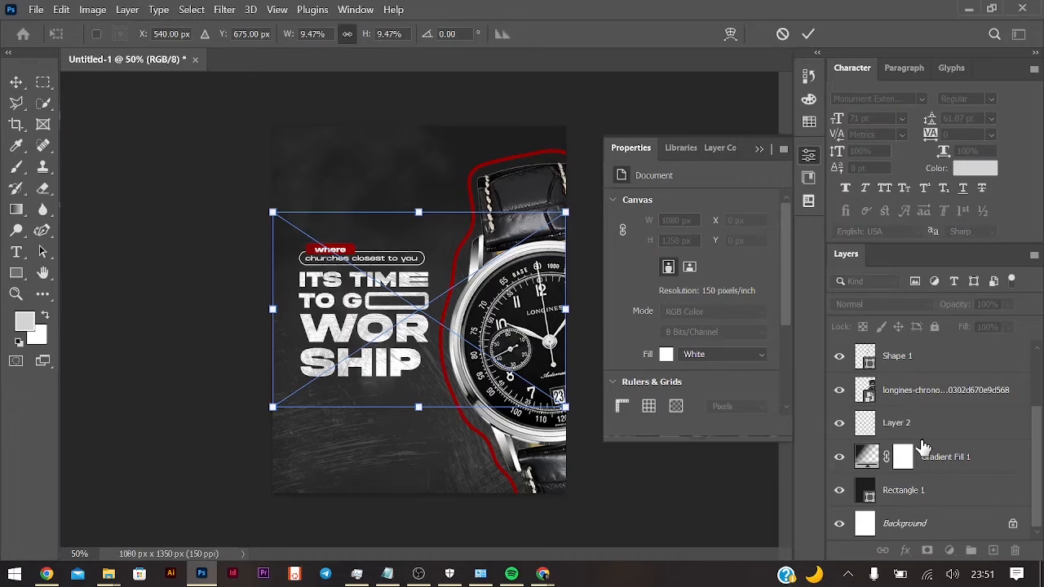
key("Return")
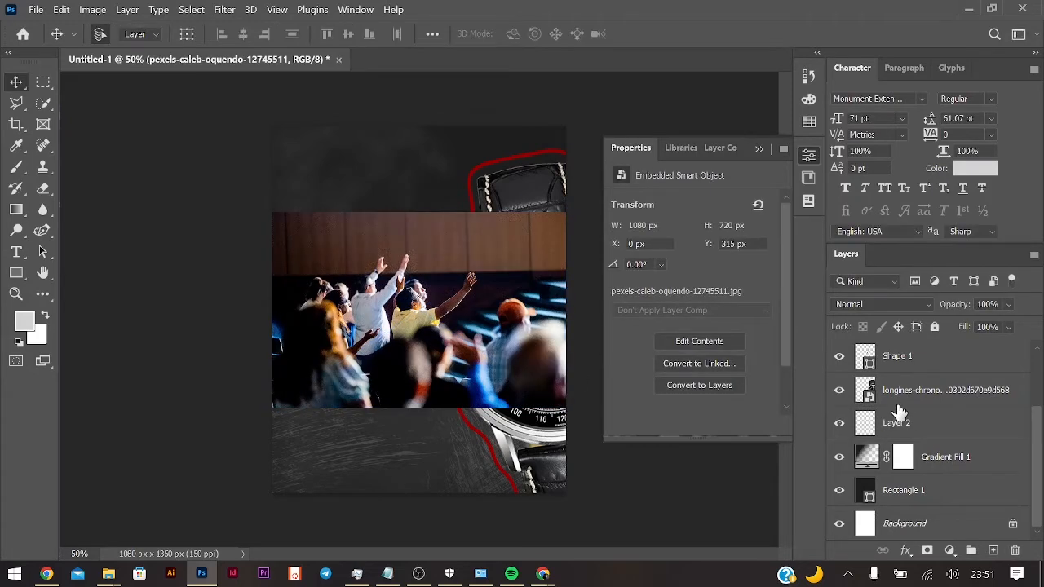
Reorder the crowd photo between Rectangle 1 and Gradient Fill 1 and move it up to Y -45 px.
key("ctrl+shift+bracketleft")
key("ctrl+bracketright")
left_click_drag(542, 524, 545, 378)
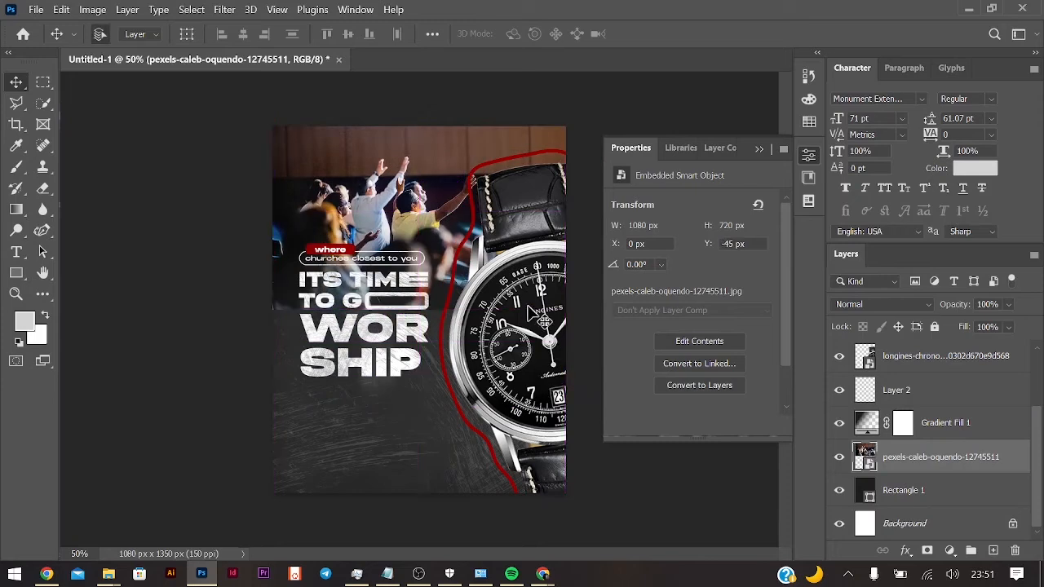
Set the Gradient Fill 1 angle to 128.13° and reposition the gradient so it fades the crowd photo into the dark background.
left_click(960, 426)
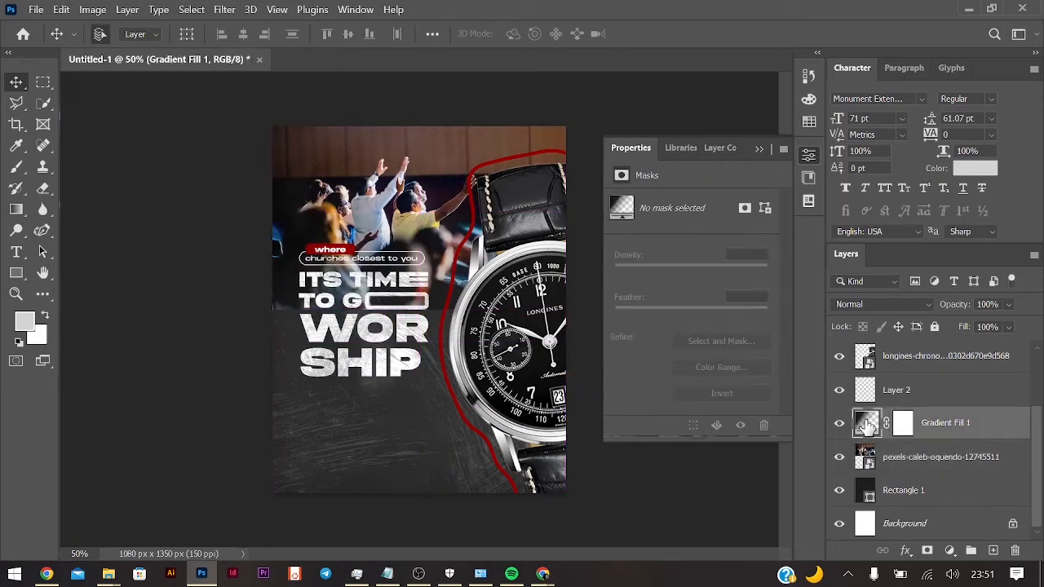
double_click(866, 424)
mouse_move(397, 205)
left_mouse_down()
mouse_move(394, 164)
mouse_move(396, 199)
left_mouse_up()
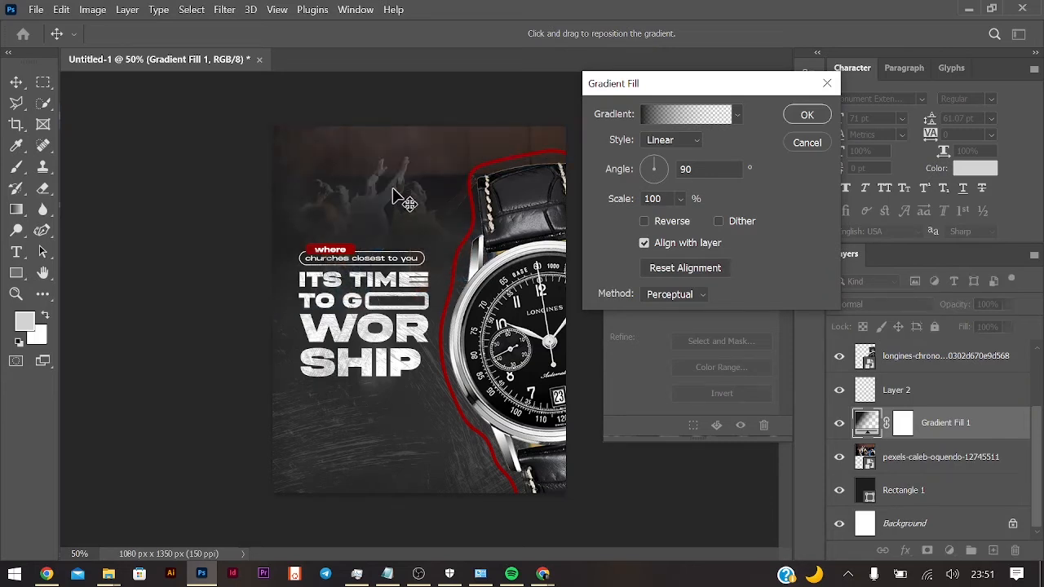
left_click_drag(656, 175, 646, 163)
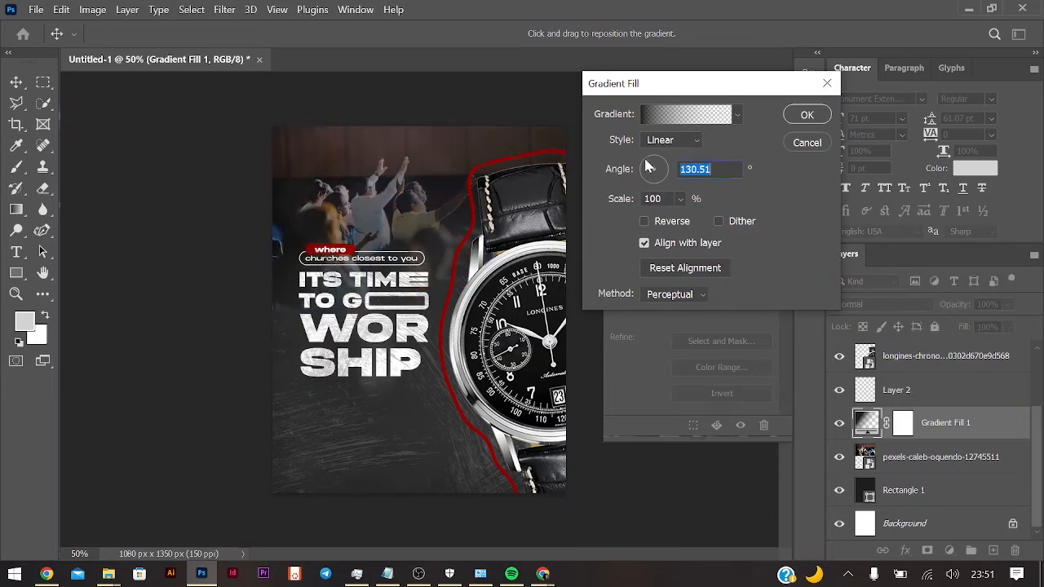
left_click_drag(434, 352, 388, 297)
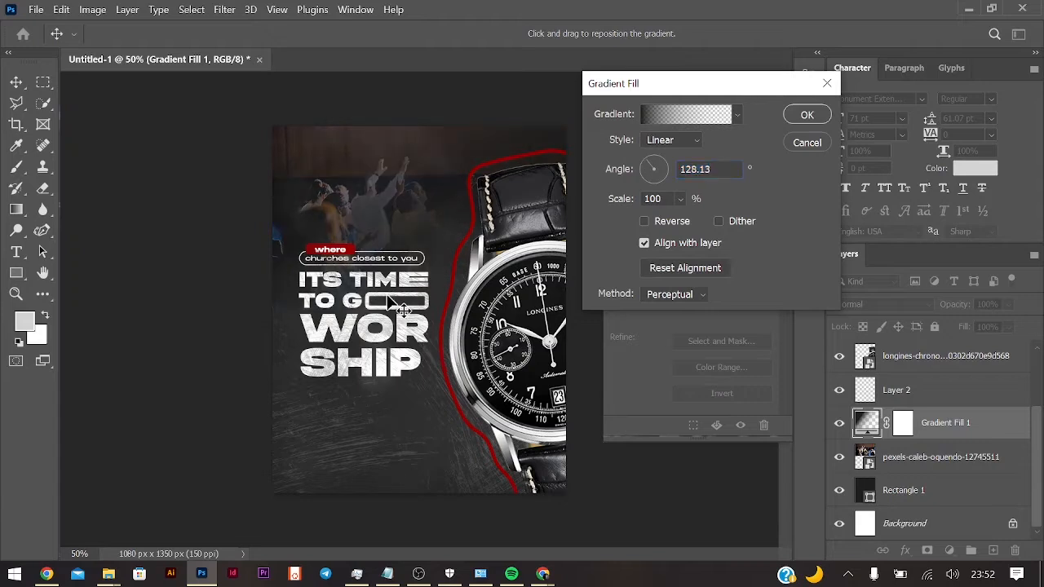
left_click(804, 116)
Apply a Black & White adjustment with the Default preset to the crowd photo.
left_click(906, 458)
left_click(92, 9)
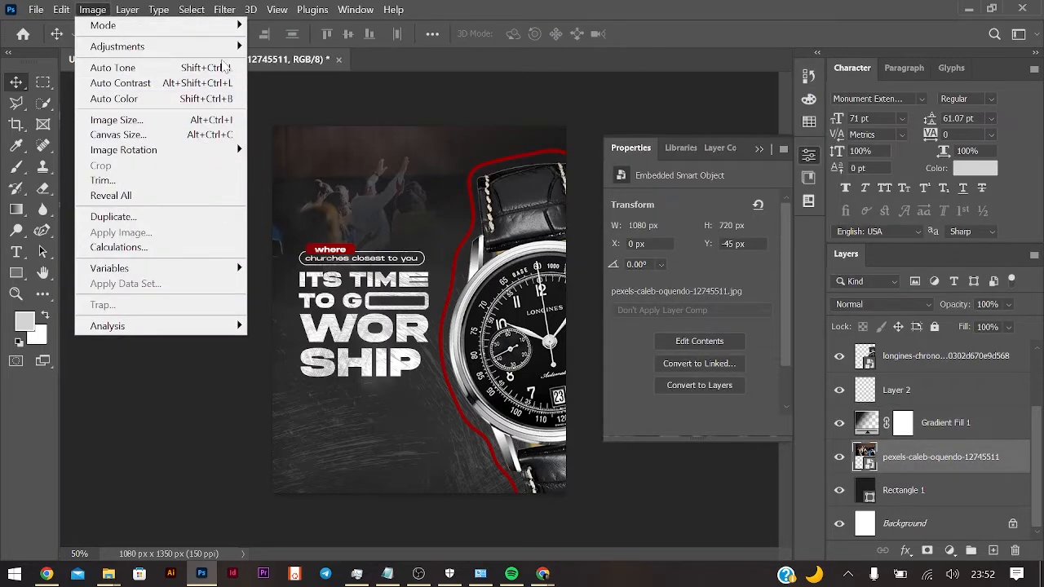
mouse_move(224, 49)
left_click(322, 167)
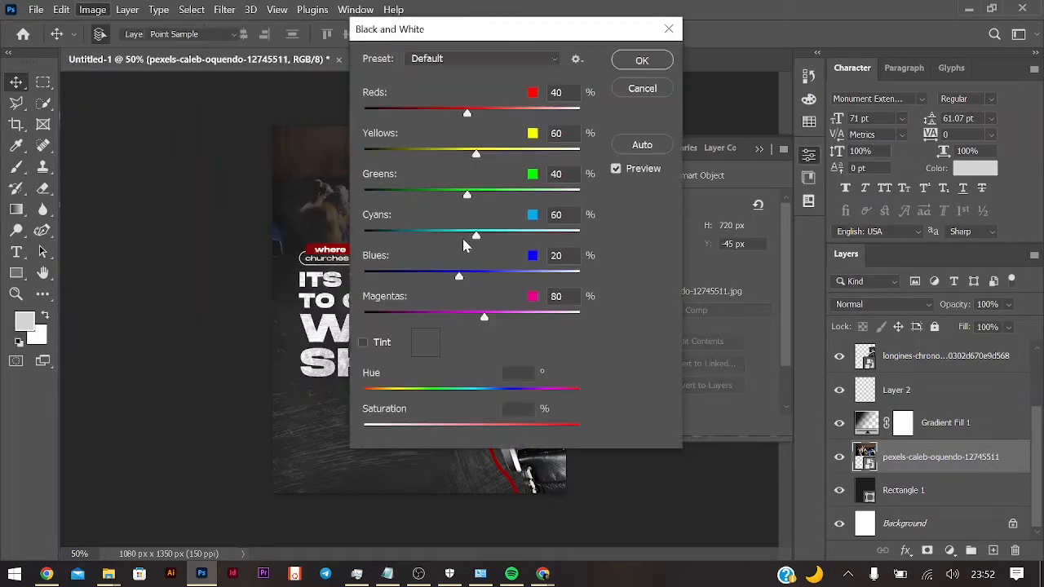
left_click_drag(498, 21, 740, 25)
key("Return")
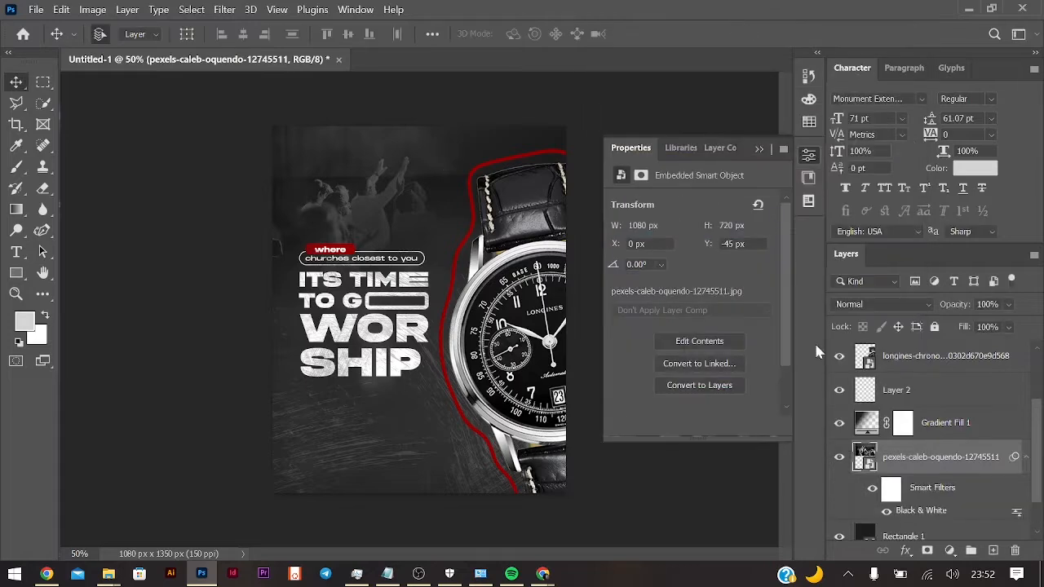
Recheck the Gradient Fill 1 settings and set the crowd photo layer's opacity to 51%.
double_click(867, 422)
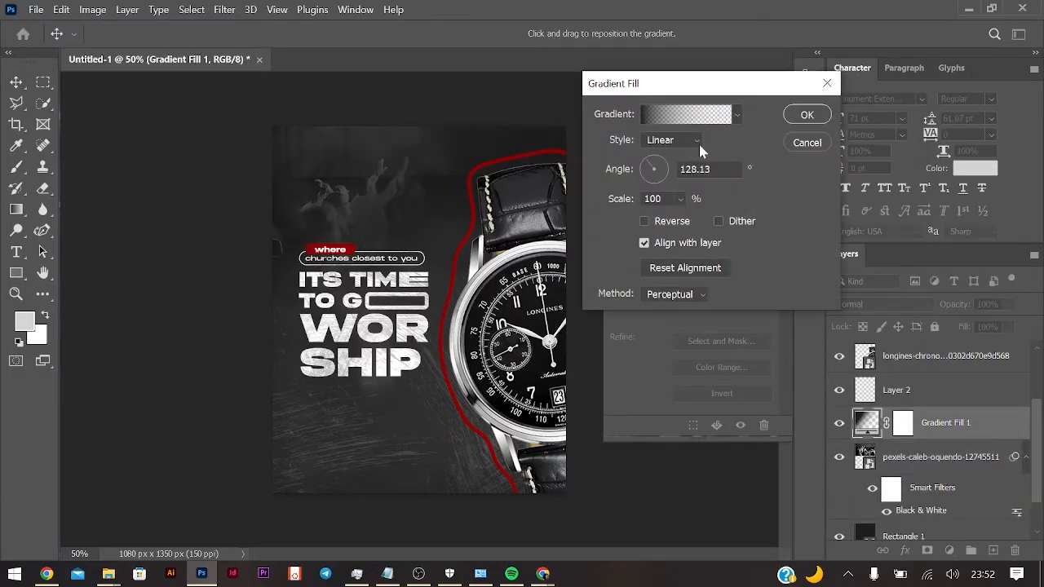
left_click(806, 121)
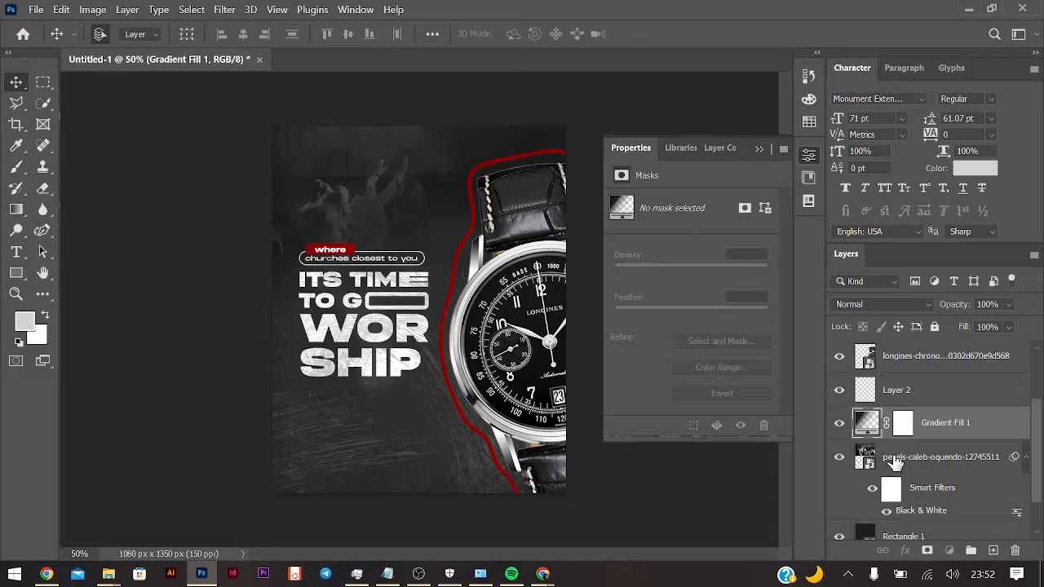
left_click(895, 461)
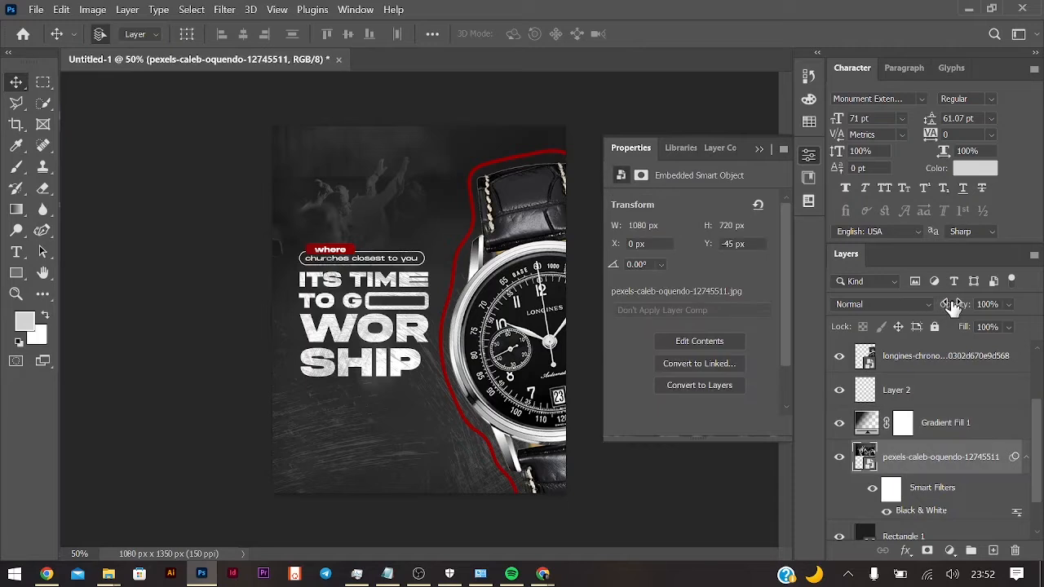
double_click(867, 423)
left_click(805, 114)
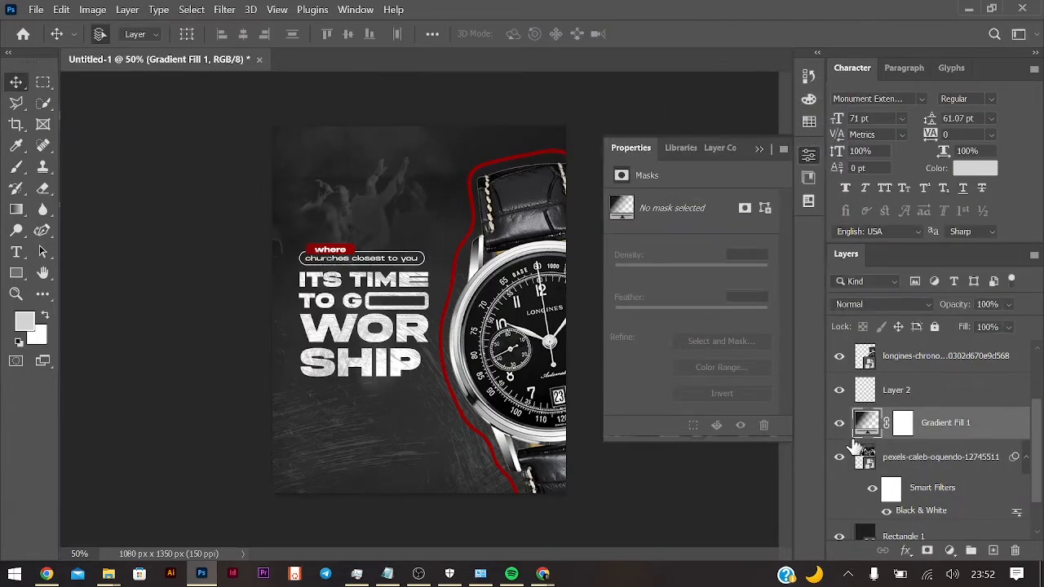
left_click(863, 459)
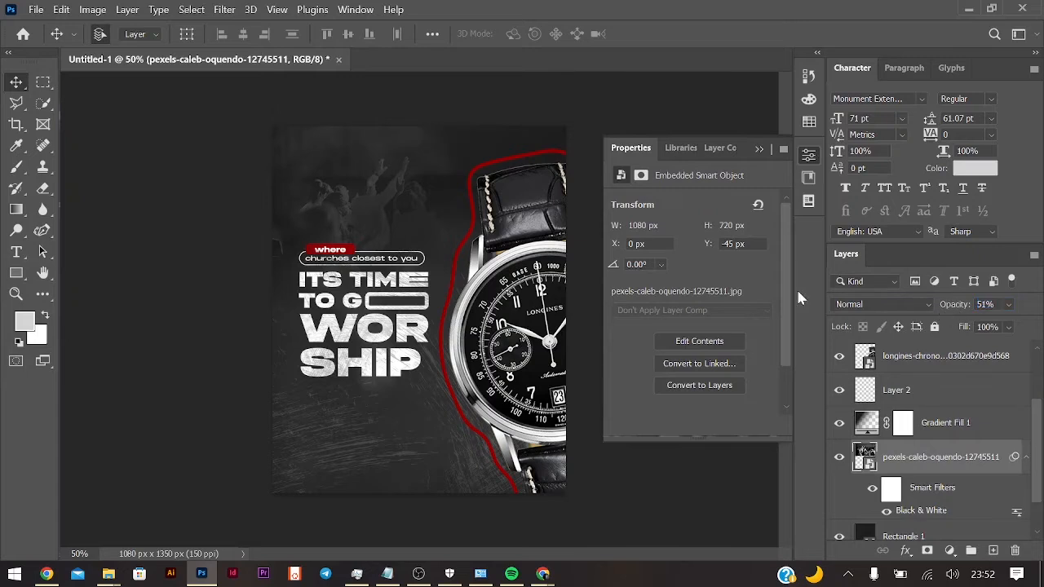
left_click(119, 344)
Apply a Curves adjustment to the watch, lowering the shadows from input 71 to output 54 and slightly raising the highlights.
key("ctrl+1")
scroll(305, 389, "down", 5)
scroll(371, 379, "left", 1)
scroll(136, 247, "left", 2)
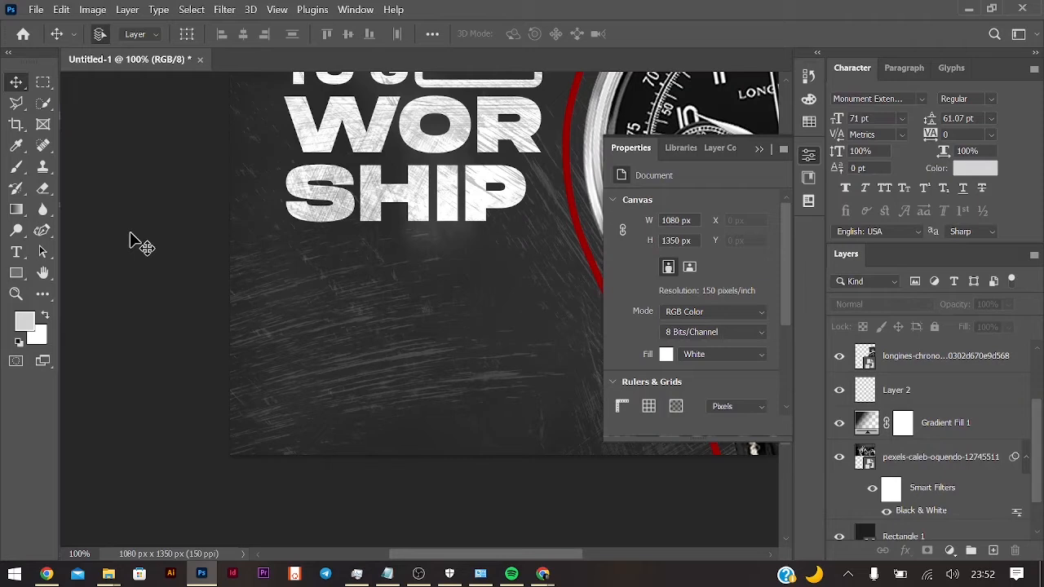
left_click(692, 91)
scroll(269, 204, "up", 4)
scroll(268, 205, "right", 3)
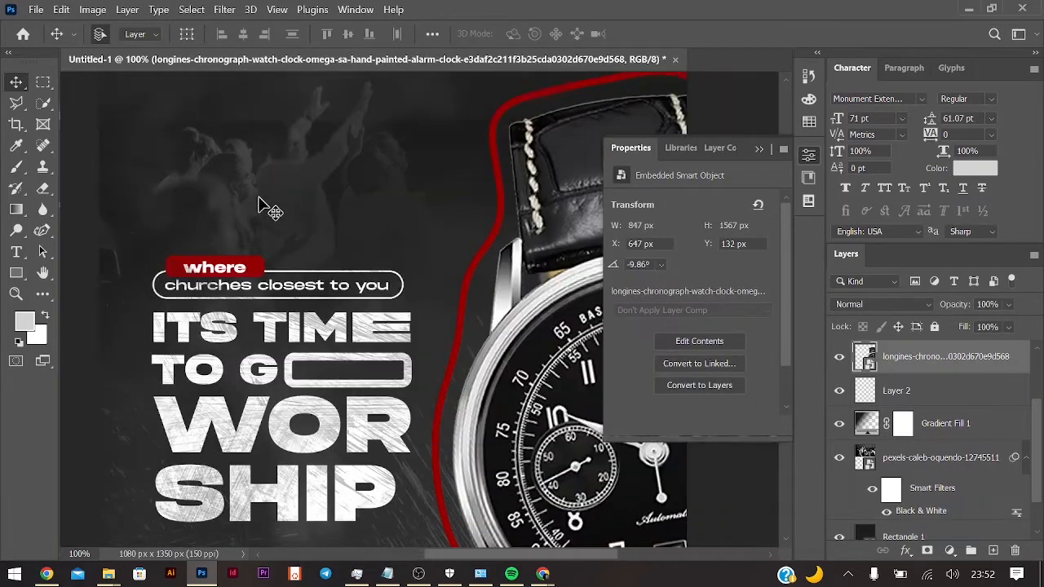
left_click(93, 9)
mouse_move(163, 47)
left_click(490, 78)
left_click_drag(515, 47, 931, 37)
left_click_drag(779, 260, 779, 275)
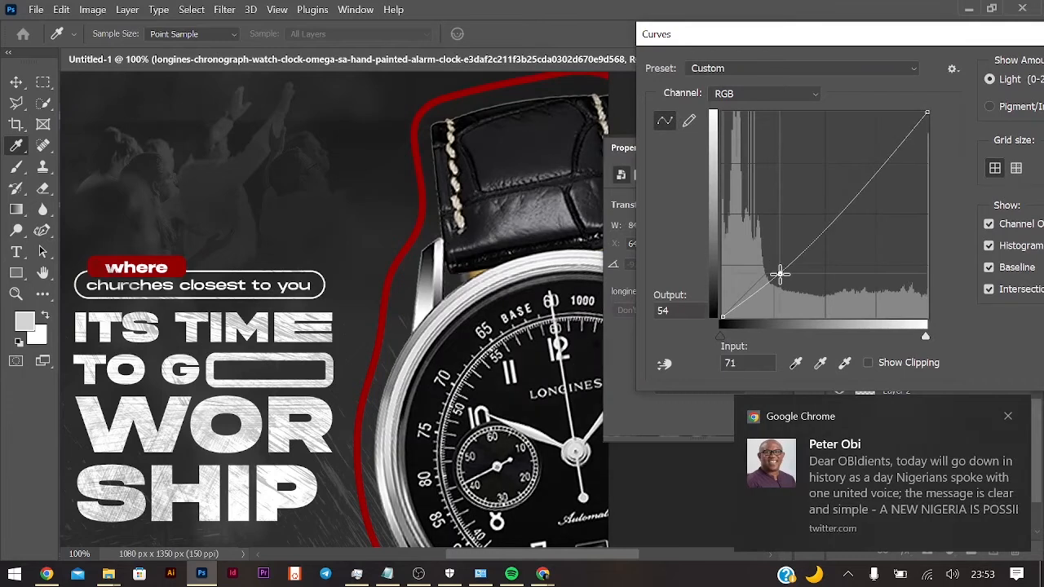
mouse_move(867, 178)
left_mouse_down()
mouse_move(867, 161)
mouse_move(867, 171)
left_mouse_up()
key("Return")
Draw a rounded rectangle below the headline, about 414 px wide and 133 px high, with 35 px corners.
key("v")
key("ctrl+minus")
key("ctrl+minus")
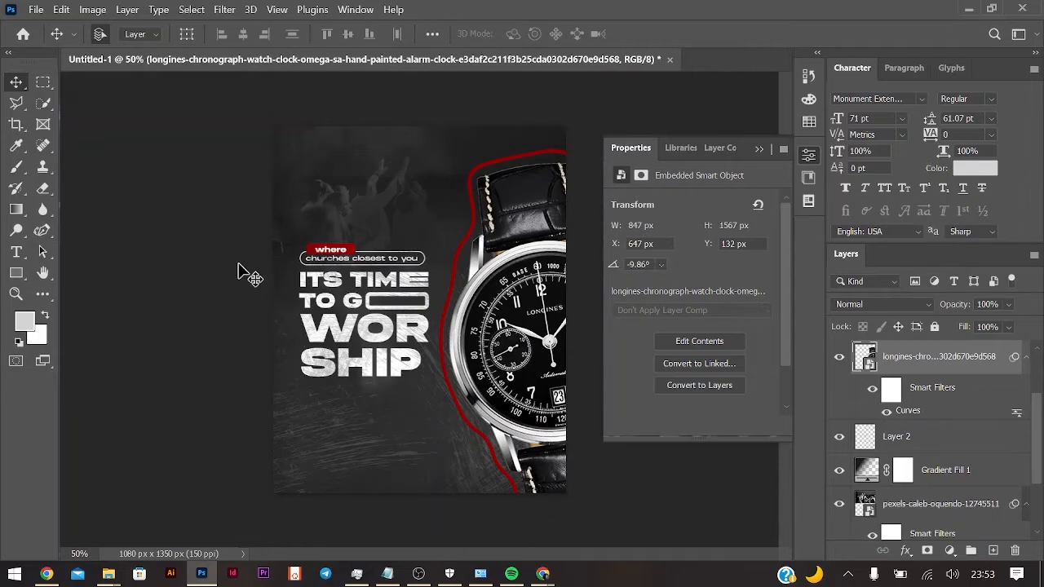
left_click(16, 273)
left_click_drag(310, 415, 424, 466)
mouse_move(412, 425)
left_mouse_down()
mouse_move(408, 435)
mouse_move(416, 427)
left_mouse_up()
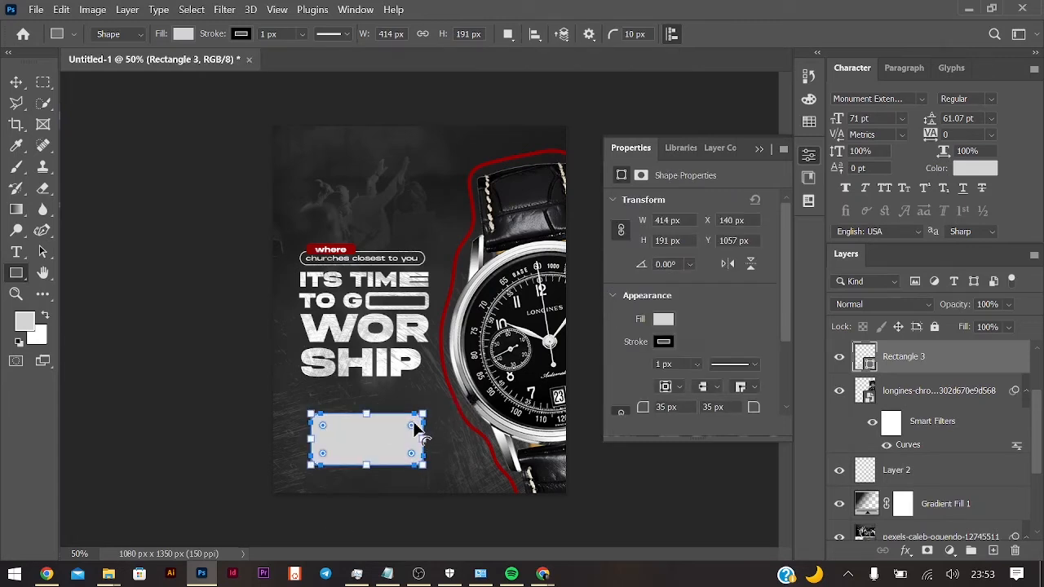
left_click_drag(366, 469, 367, 450)
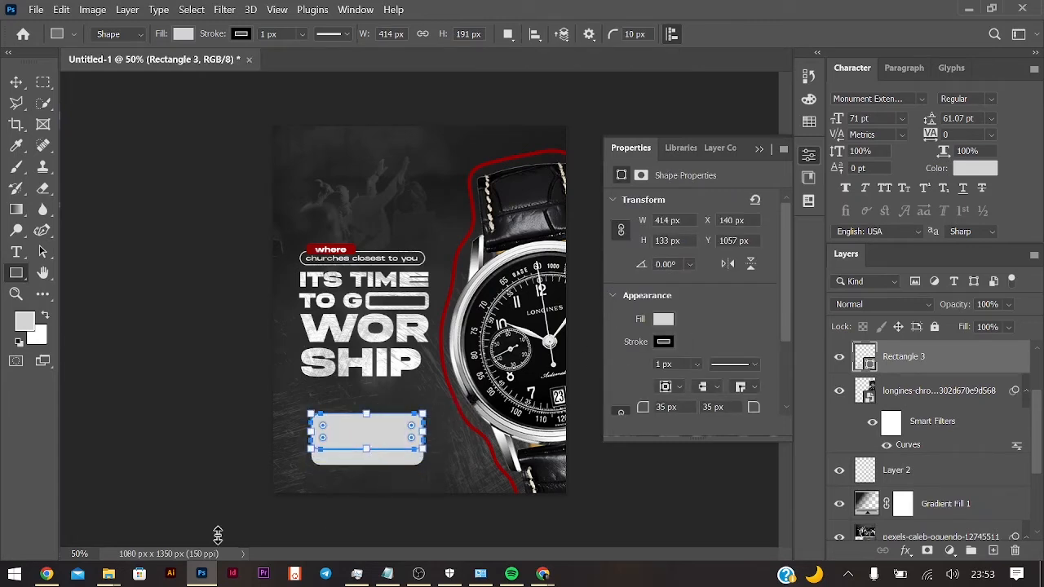
Fill the rounded rectangle below the headline with a recently used dark grey.
left_click(663, 342)
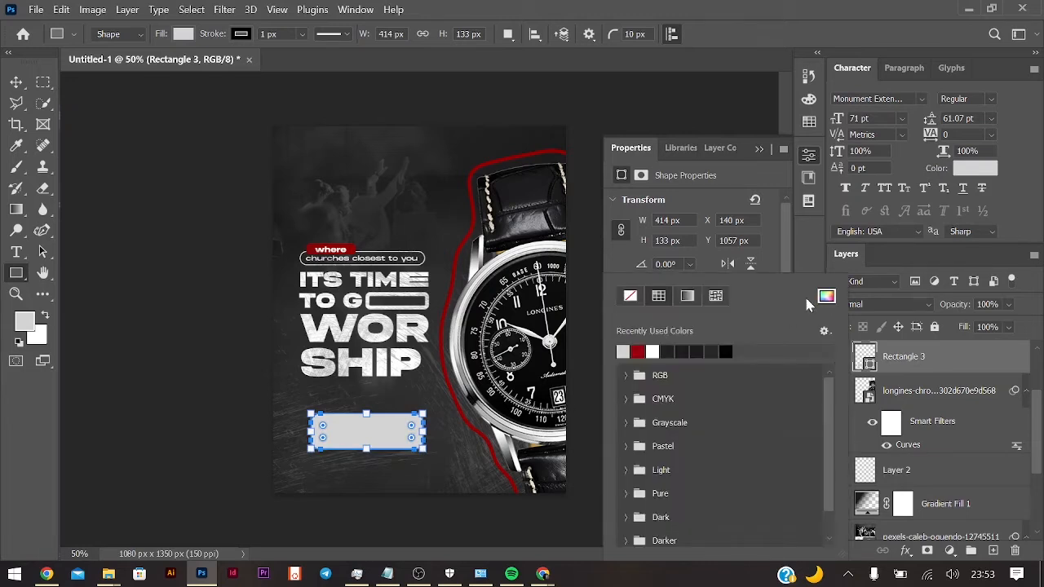
left_click(669, 352)
left_click(735, 4)
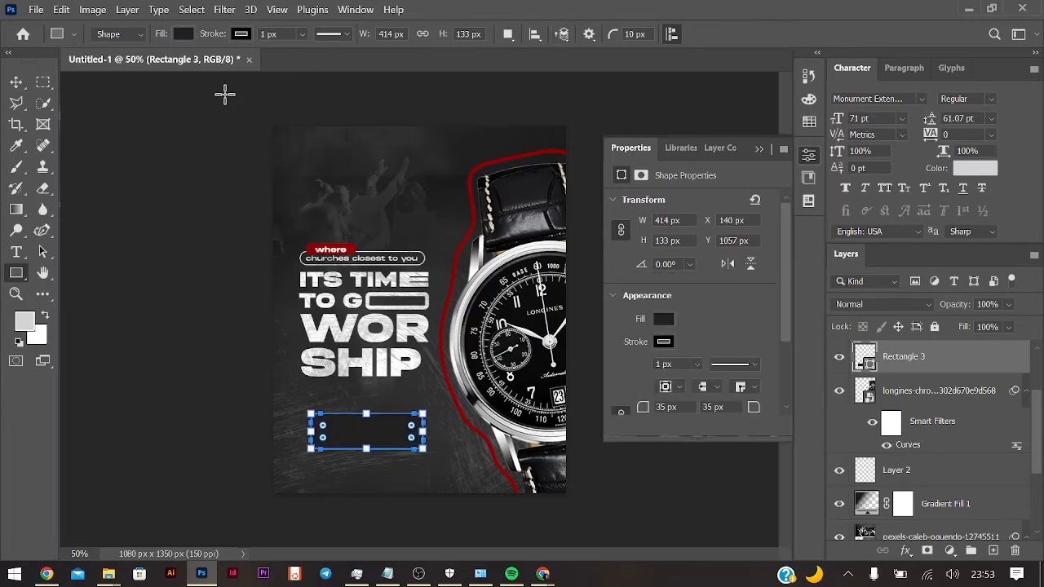
Convert the dark rounded rectangle to a smart object and soften its edges with a Gaussian Blur.
left_click(16, 82)
left_click(224, 9)
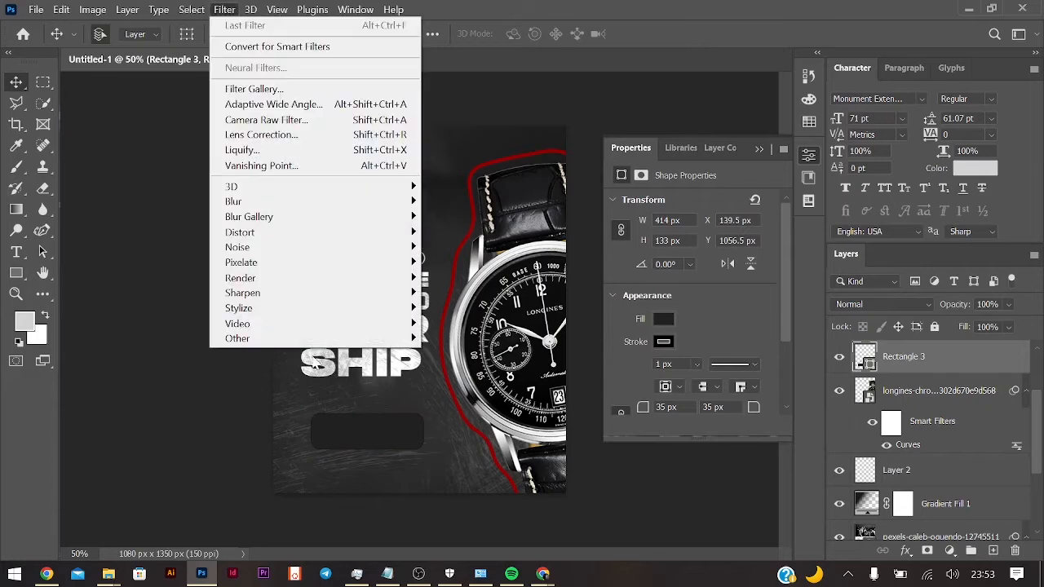
mouse_move(391, 204)
left_click(487, 269)
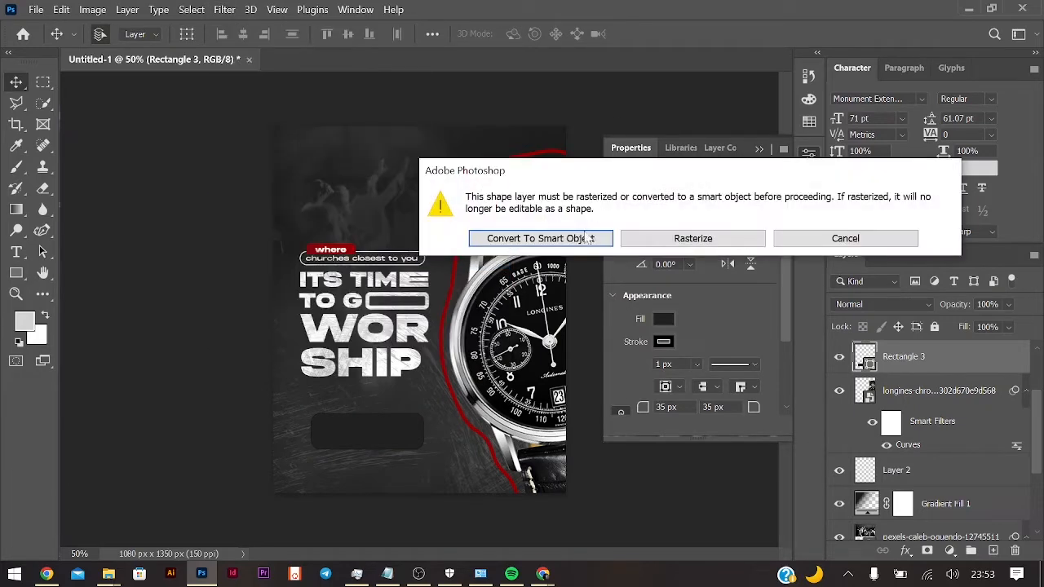
left_click(580, 239)
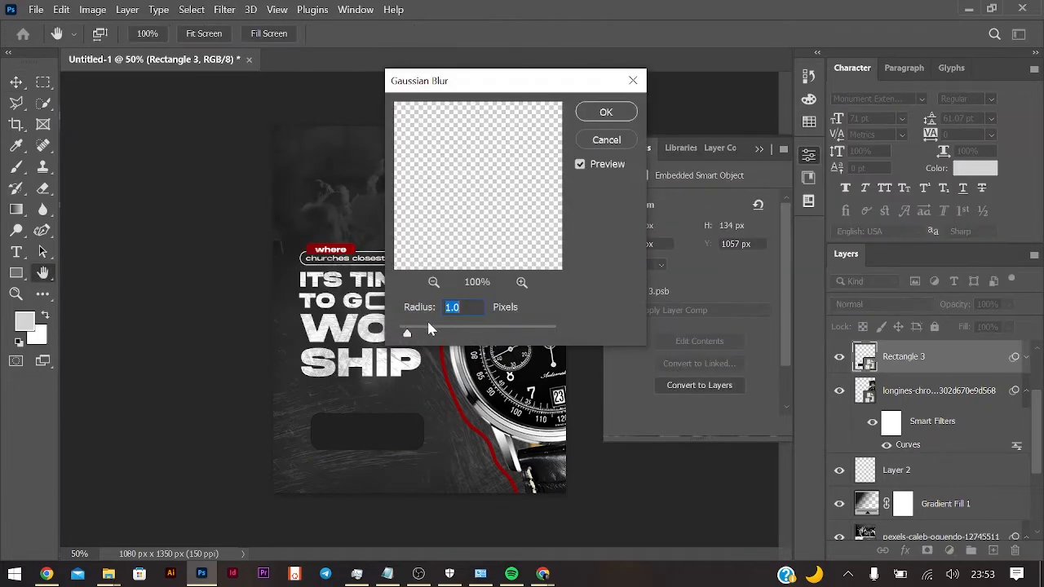
left_click_drag(430, 334, 435, 335)
left_click(610, 115)
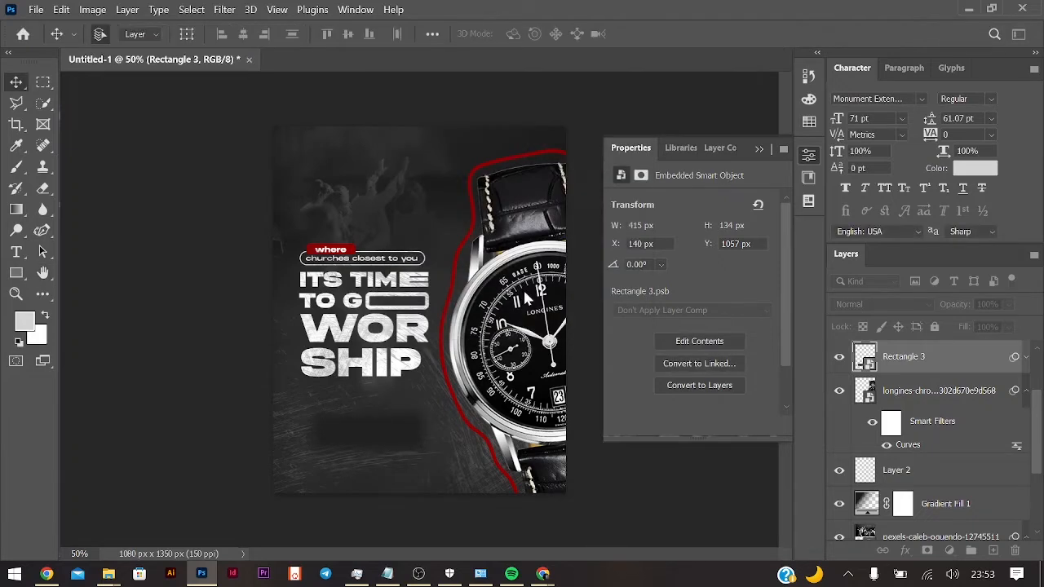
left_click(517, 345)
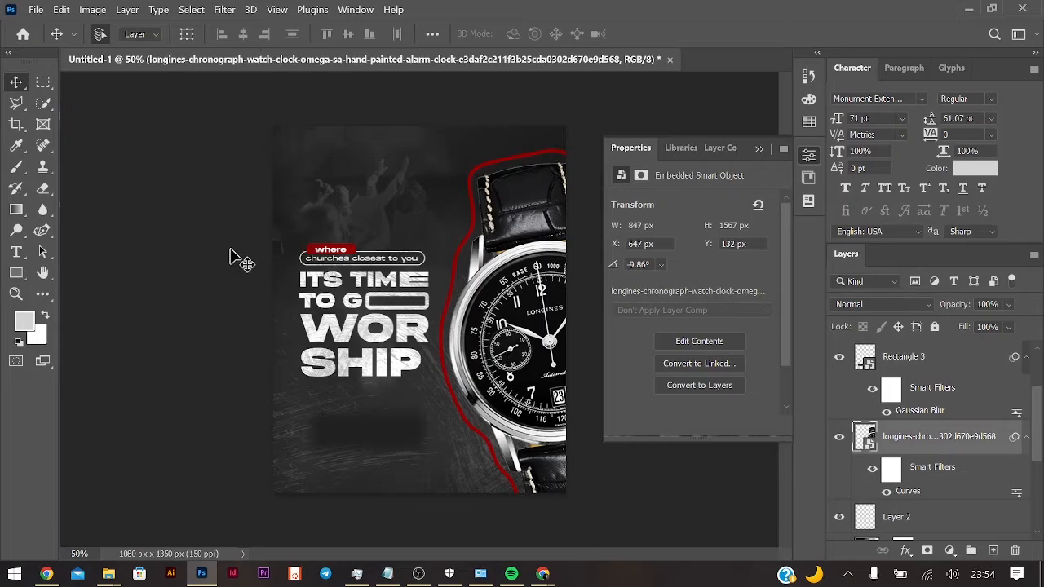
Rasterize the watch smart object and brighten the left side of its case with the Dodge tool on midtones at 50% exposure.
left_click(45, 212)
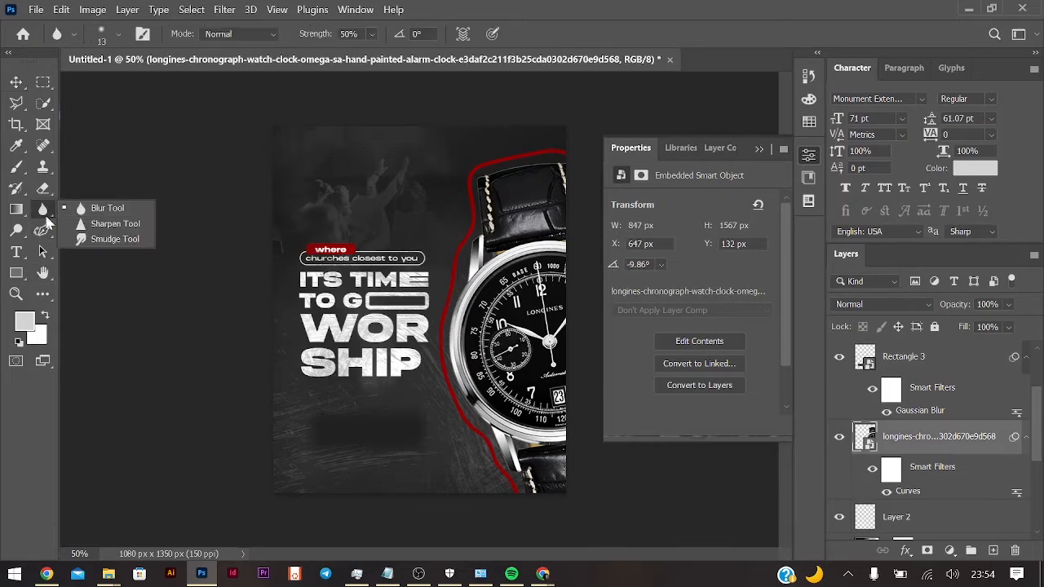
left_click(18, 230)
left_click(79, 231)
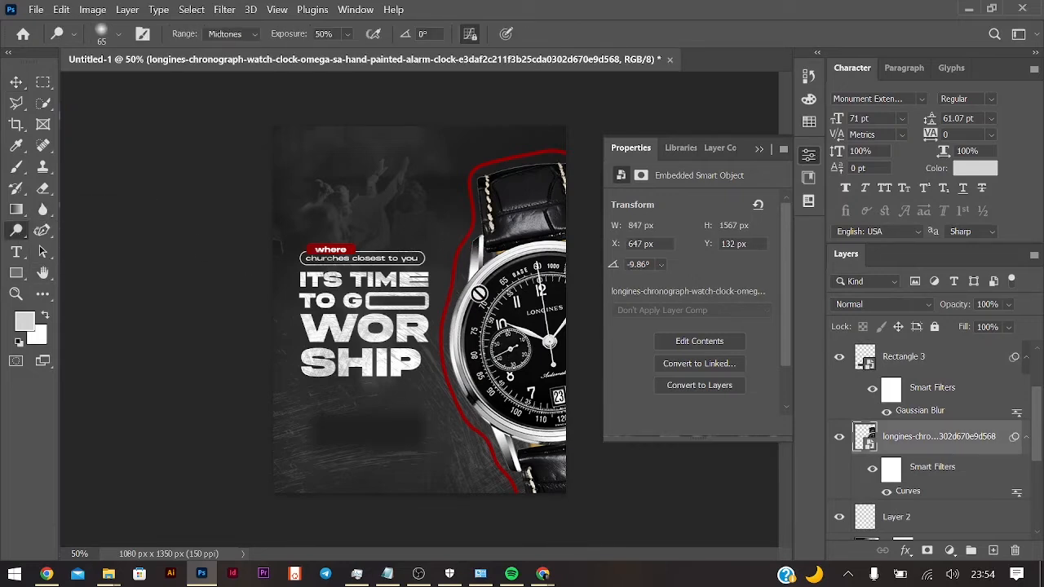
key("v")
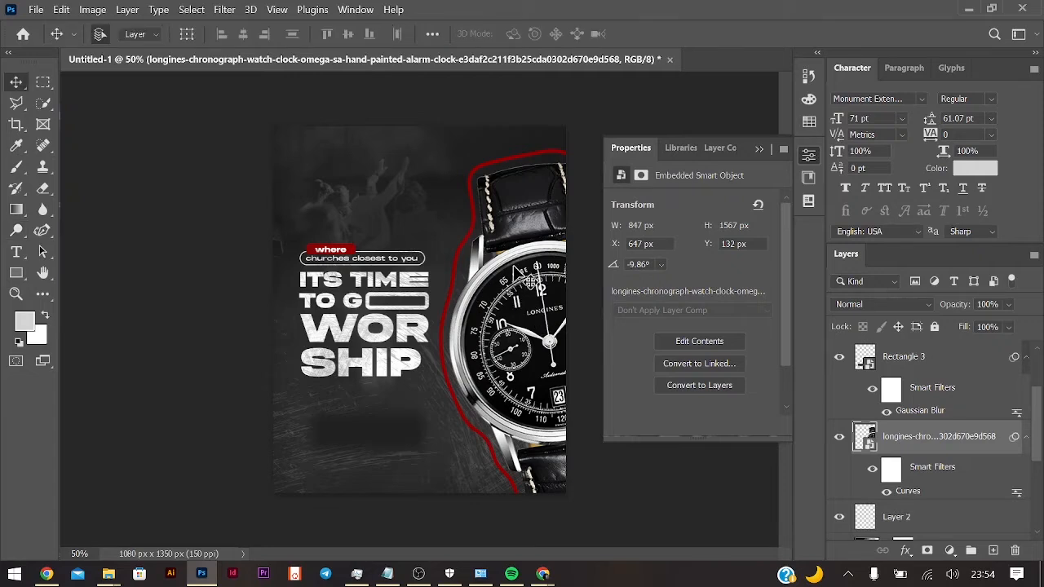
left_click(16, 231)
left_click(490, 330)
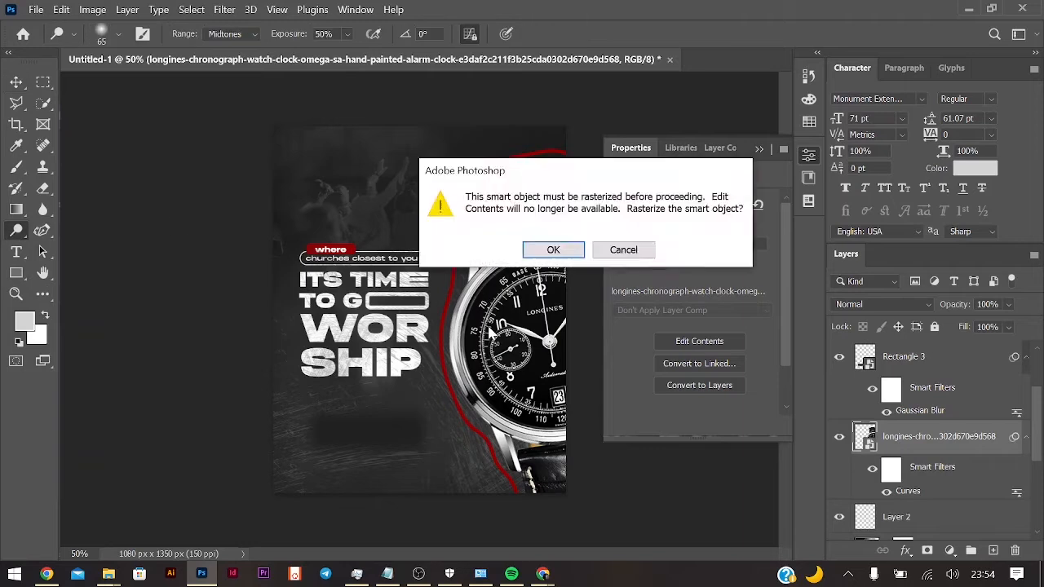
key("Return")
left_click_drag(478, 275, 451, 406)
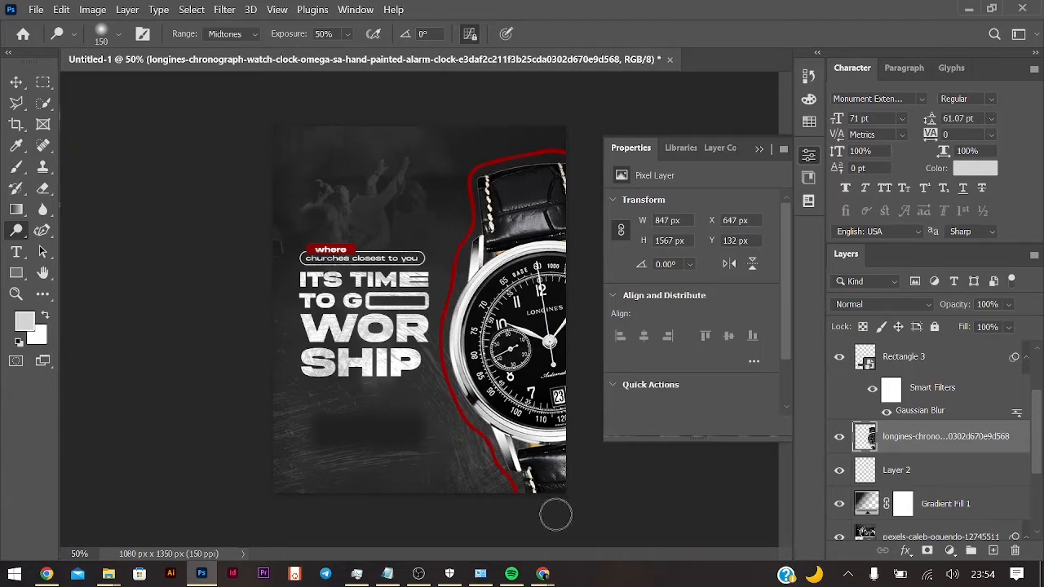
right_click(15, 232)
left_click(82, 243)
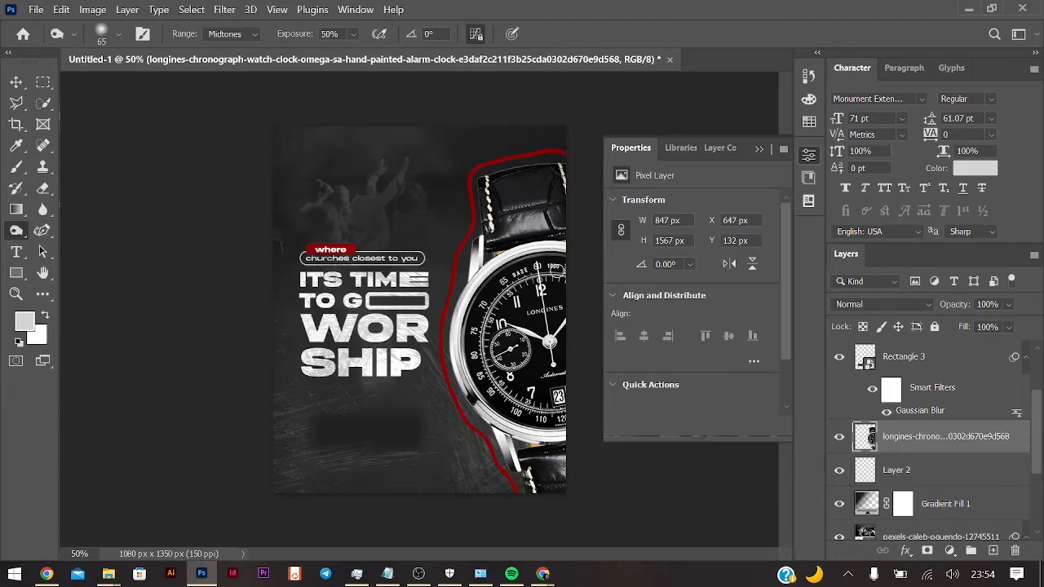
left_click(17, 83)
Draw a circular selection about 824 px wide across the headline and watch, and fill it with a radial Gradient fill layer.
right_click(43, 83)
left_click(98, 97)
left_click_drag(420, 308, 533, 425)
left_click(949, 550)
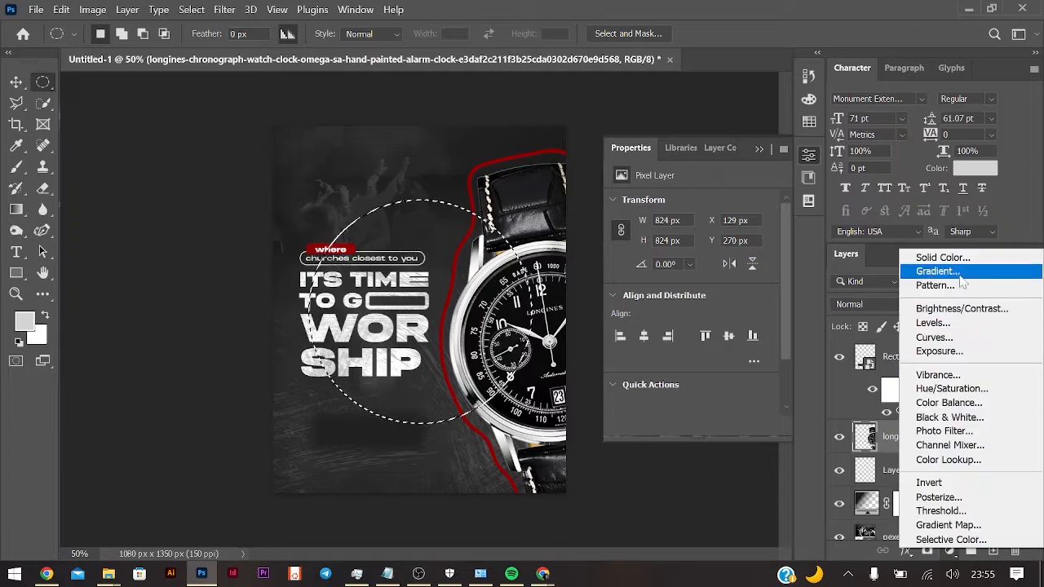
left_click(930, 205)
left_click(673, 140)
left_click(665, 168)
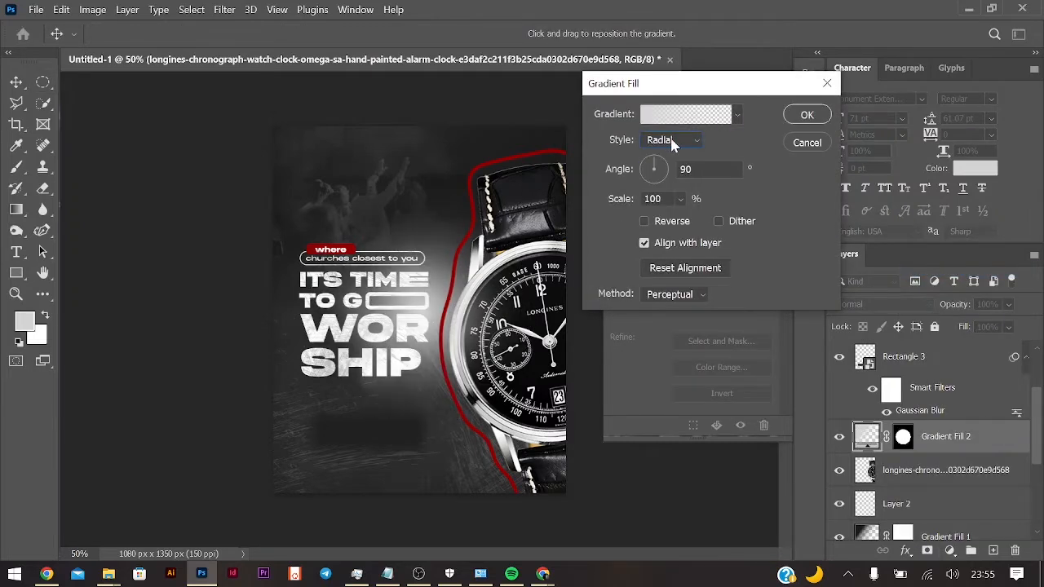
Set both colour stops of the radial gradient to white (ffffff), fading to transparent, and apply the fill.
left_click(686, 114)
left_click(352, 343)
left_click(425, 399)
type("ffffff")
left_click(677, 97)
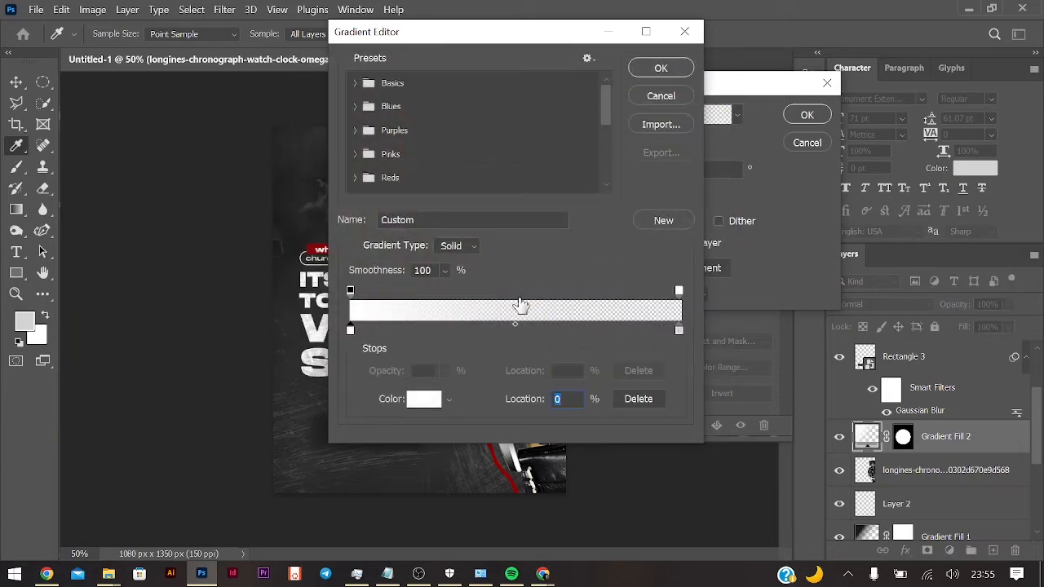
left_click(424, 399)
left_click(677, 95)
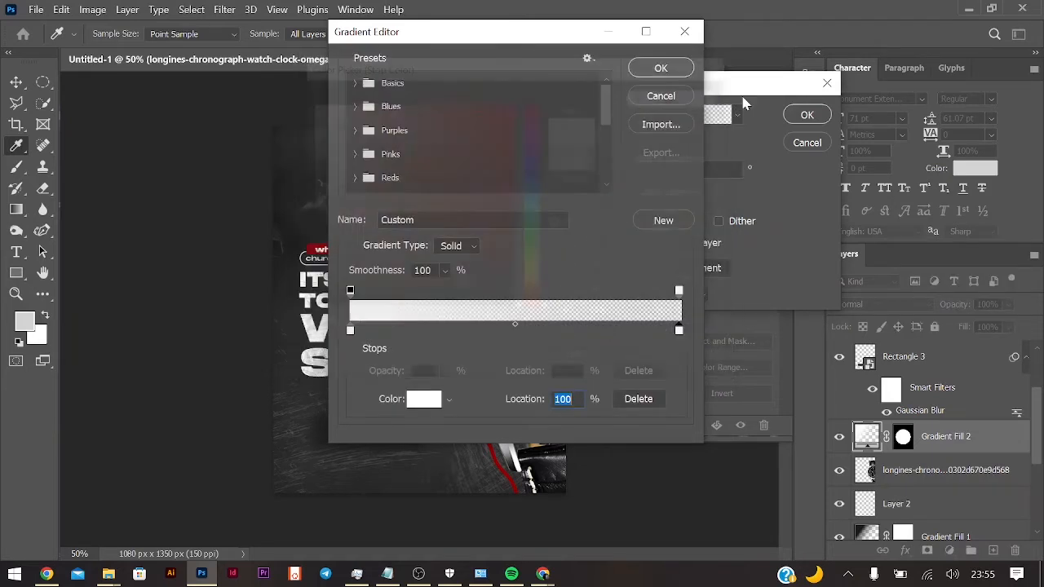
left_click(661, 68)
left_click_drag(730, 86, 854, 62)
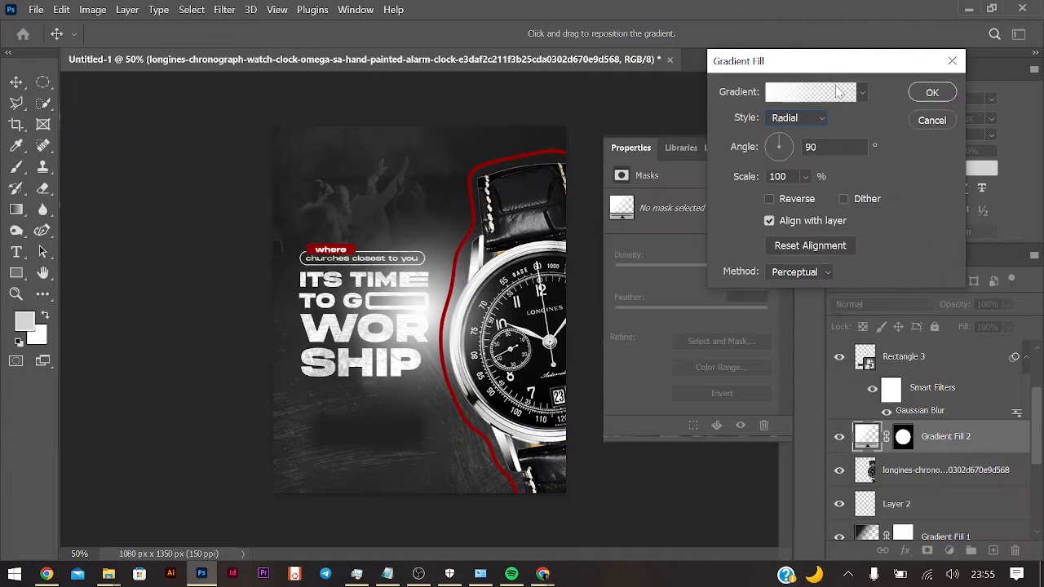
left_click(930, 93)
Move the white radial glow onto the left rim of the watch.
key("v")
left_click_drag(433, 354, 461, 392)
Try to scale down the white radial glow while it is still a gradient fill layer.
key("ctrl+t")
left_click_drag(575, 412, 526, 361)
key("ctrl+z")
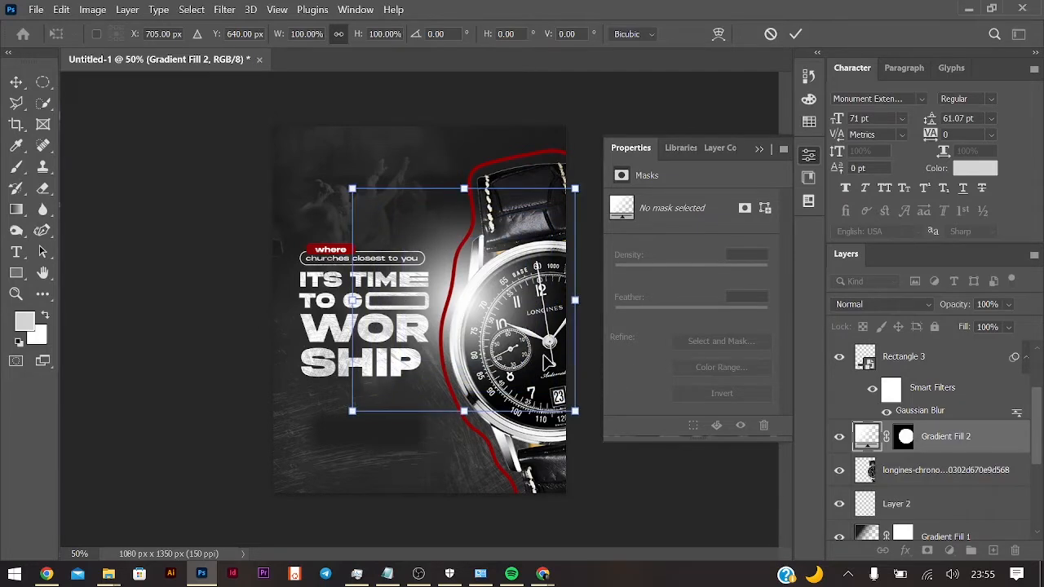
left_click_drag(575, 406, 608, 304)
key("Return")
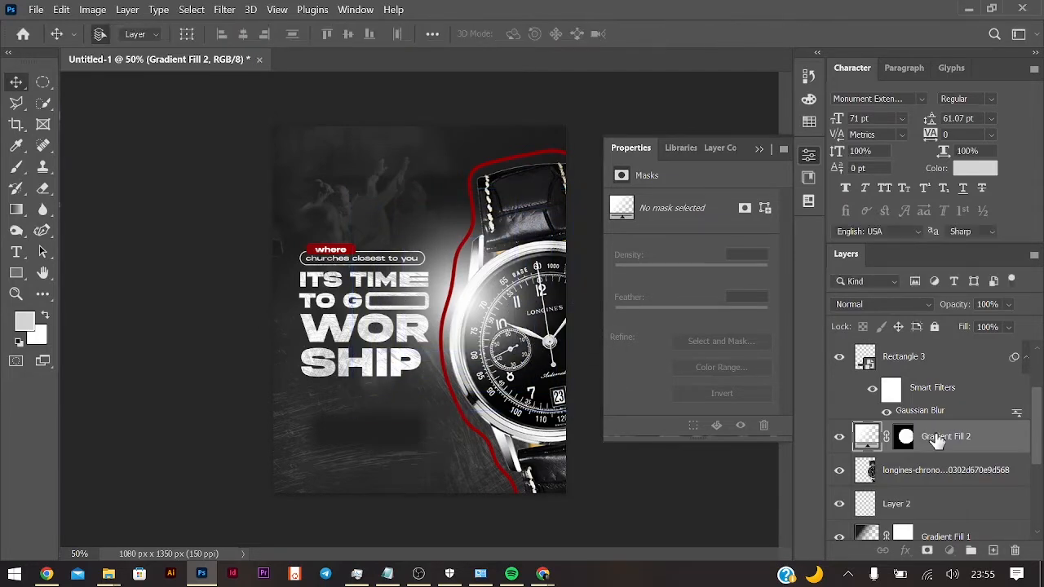
Convert the white glow to a smart object and scale it down to about 51% around its centre.
right_click(987, 447)
left_click(816, 237)
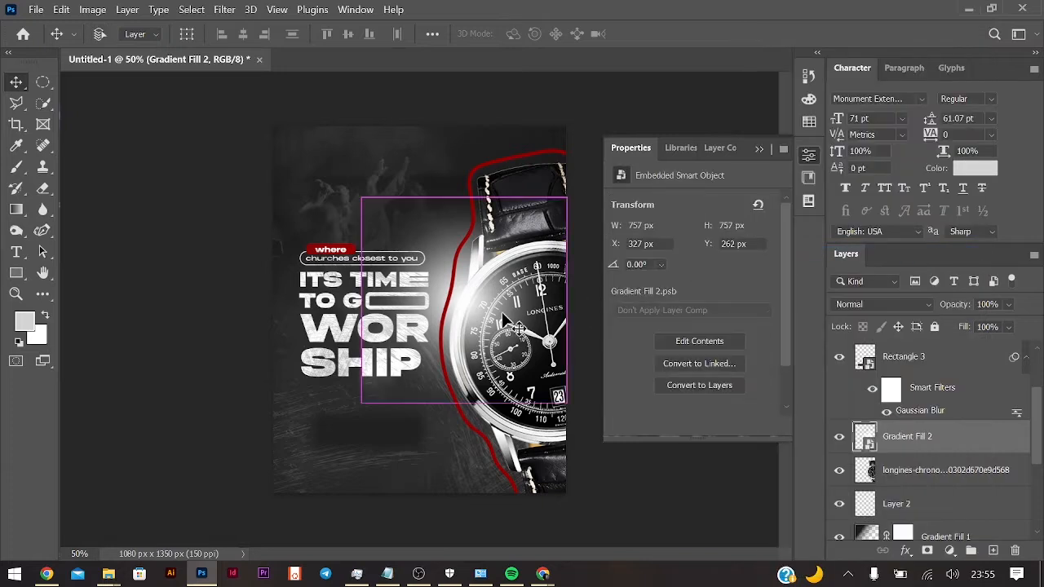
key("ctrl+t")
left_click_drag(575, 411, 519, 356)
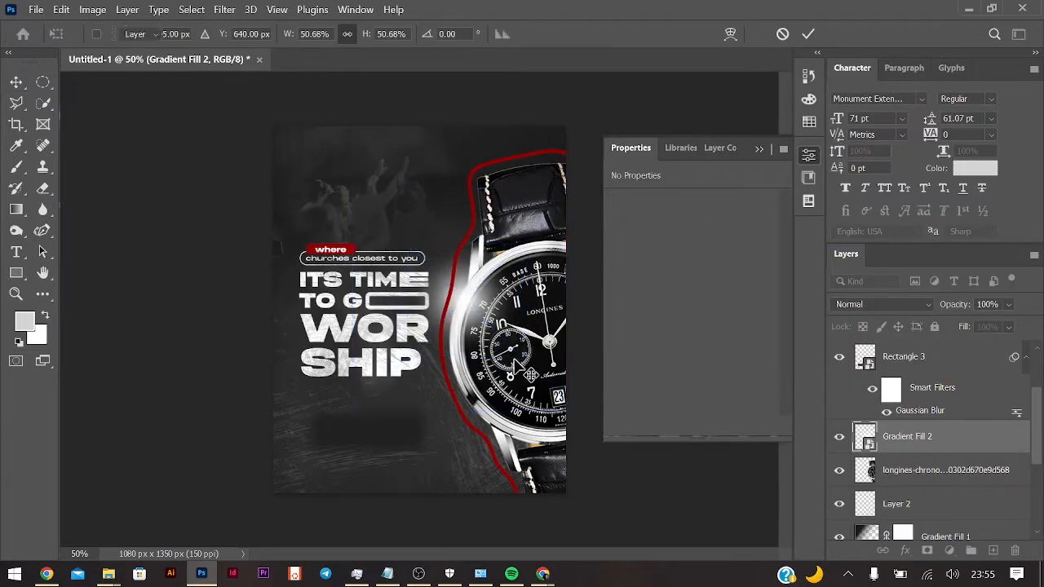
key("Return")
left_click_drag(461, 293, 400, 451)
left_click_drag(254, 475, 265, 484)
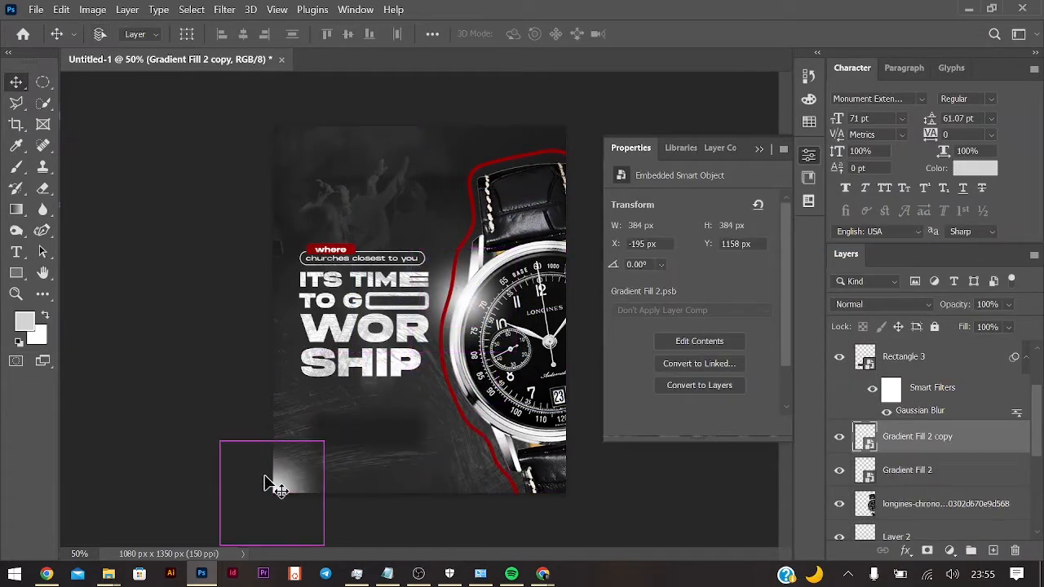
key("ctrl+t")
left_click_drag(329, 435, 473, 290)
left_click_drag(365, 414, 509, 376)
key("Return")
key("Delete")
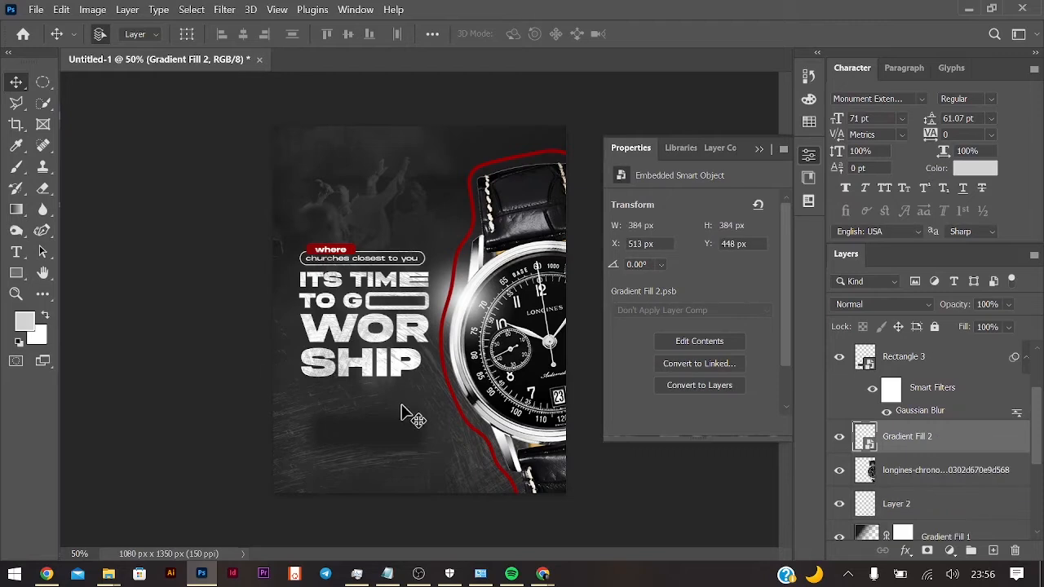
Duplicate the watch, shrink it to about 151 px wide, rotate it clockwise and place it above the headline near the flyer's left edge.
left_click_drag(546, 231, 218, 178)
key("ctrl+t")
left_click_drag(136, 106, 363, 420)
left_click_drag(337, 469, 408, 163)
left_click_drag(452, 134, 334, 190)
left_click_drag(408, 173, 326, 197)
Copy the small watch to the flyer's bottom edge beside the large strap and enlarge it to about 150%.
left_click_drag(359, 157, 440, 443)
key("Return")
key("ctrl+t")
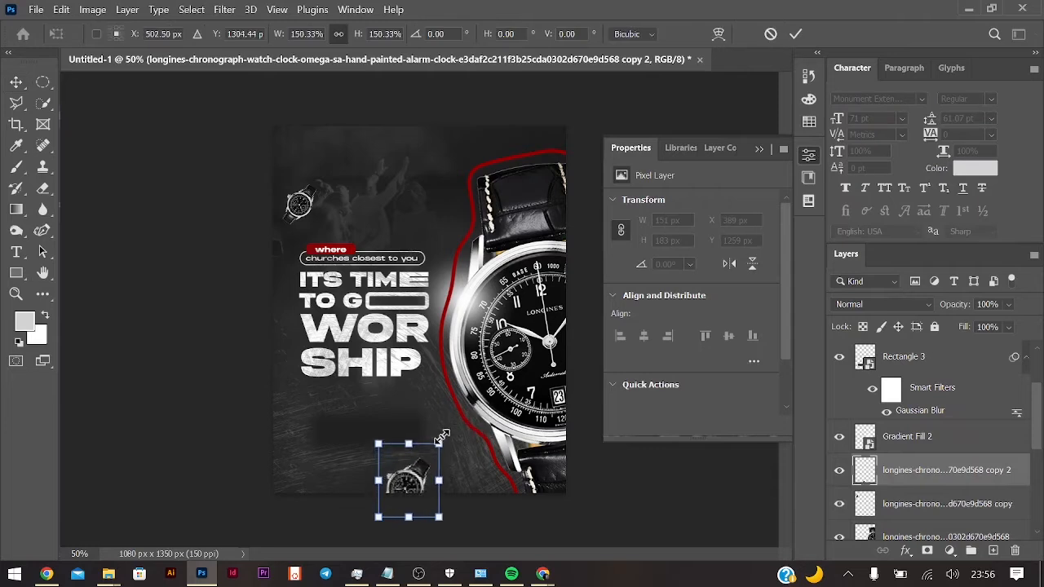
key("Return")
Apply a Motion Blur at 0° with a distance of about 20 pixels to the small watch at the bottom edge.
left_click(224, 9)
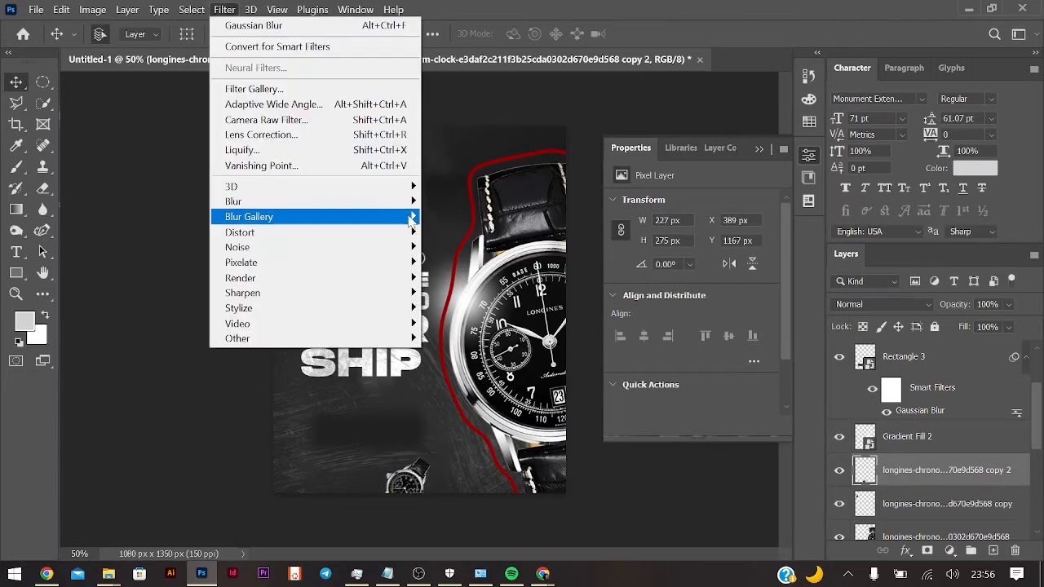
mouse_move(269, 198)
left_click(433, 310)
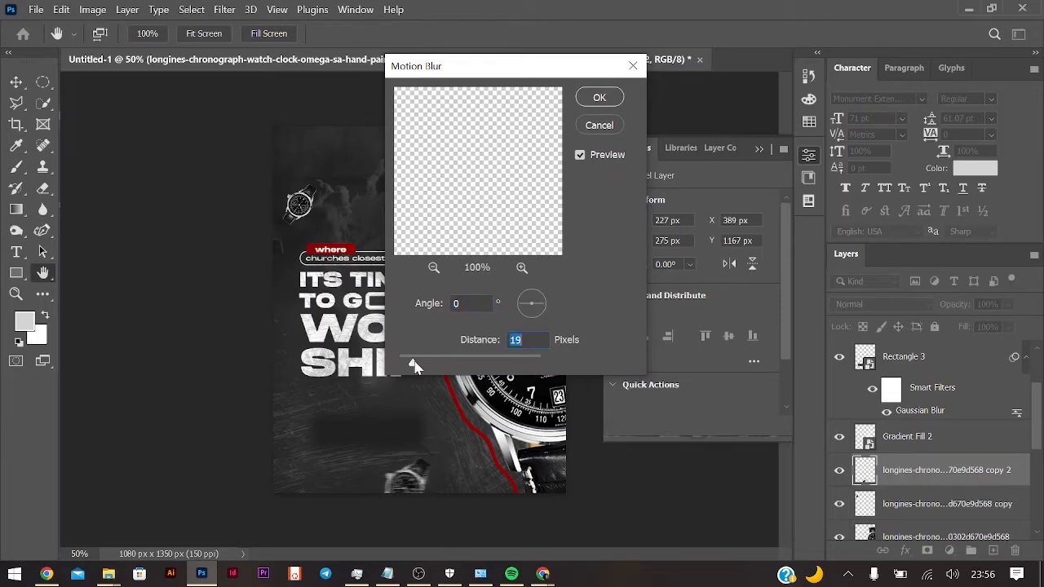
left_click(599, 97)
Apply a Gaussian Blur with a radius of about 4.8 pixels to the small watch above the headline.
key("alt+bracketleft")
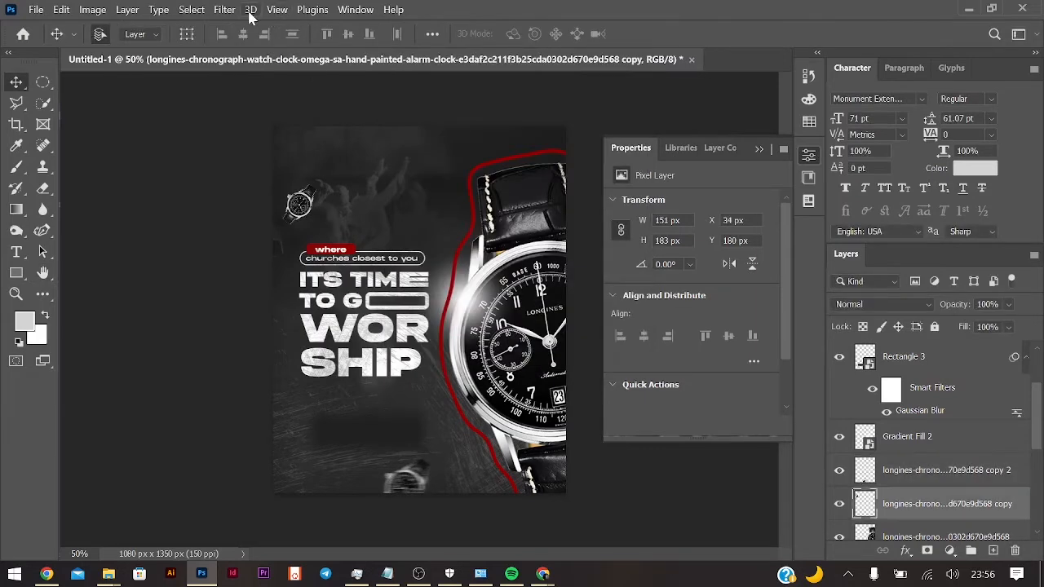
left_click(224, 9)
mouse_move(361, 200)
left_click(469, 272)
key("Escape")
left_click(224, 8)
mouse_move(359, 201)
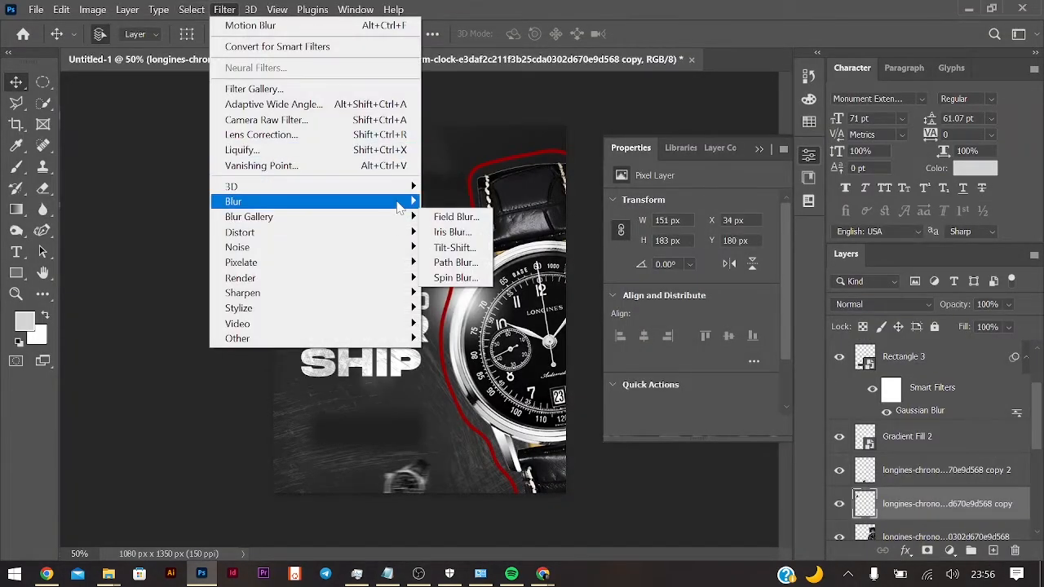
left_click(465, 263)
left_click_drag(451, 340, 441, 337)
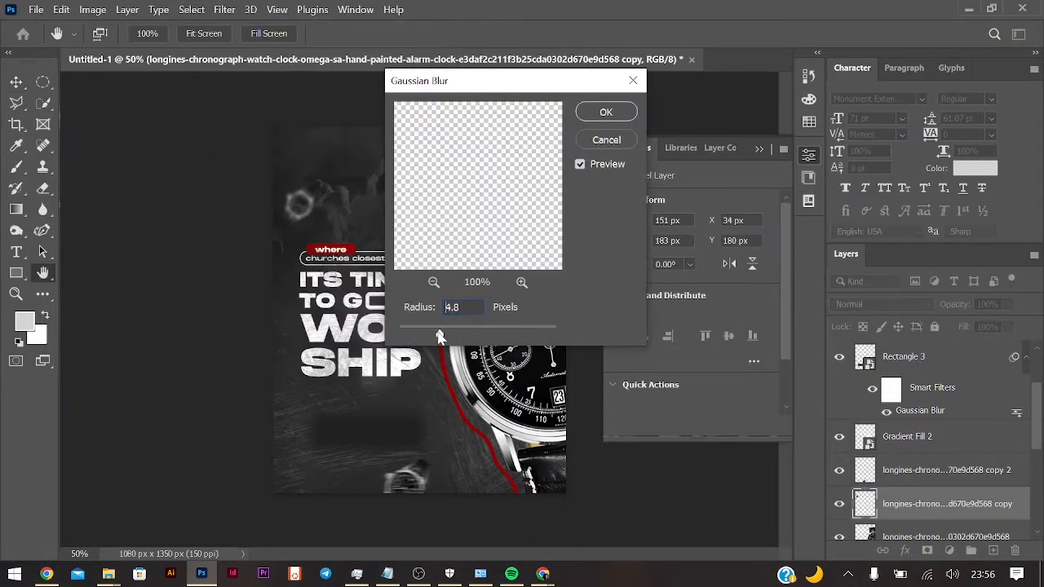
left_click(612, 115)
Copy the blurred small watch to the flyer's right edge over the upper strap and apply a Motion Blur at 0°.
key("v")
left_click_drag(302, 198, 570, 215)
left_click(222, 10)
mouse_move(359, 204)
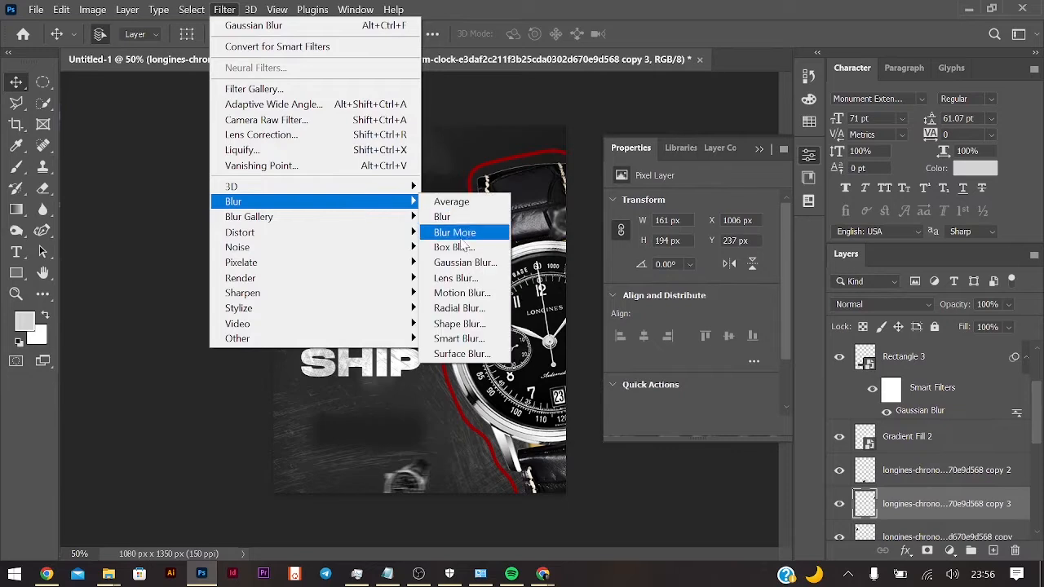
left_click(457, 296)
left_click_drag(604, 66, 927, 73)
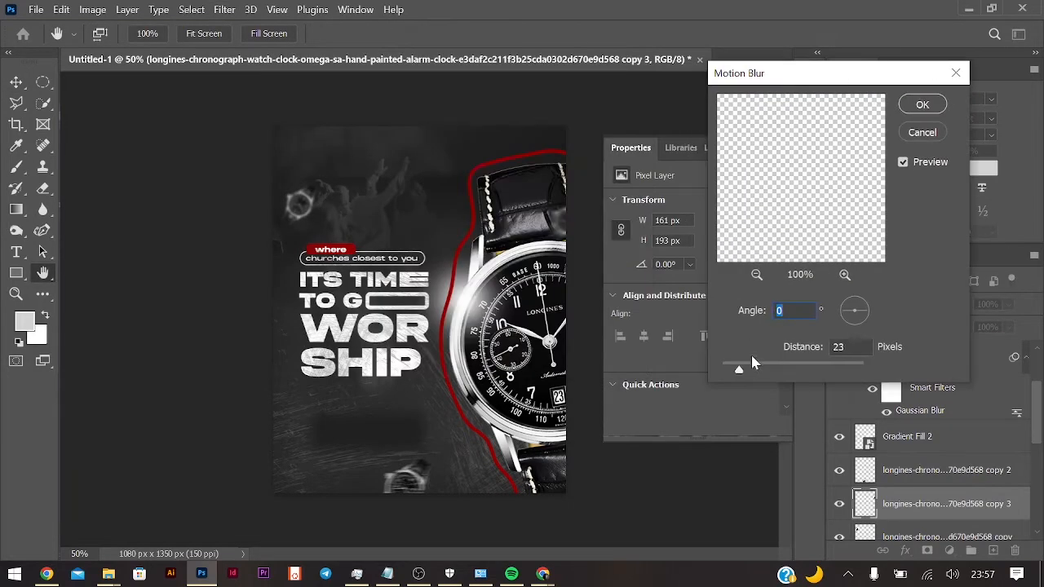
left_click(756, 367)
key("Return")
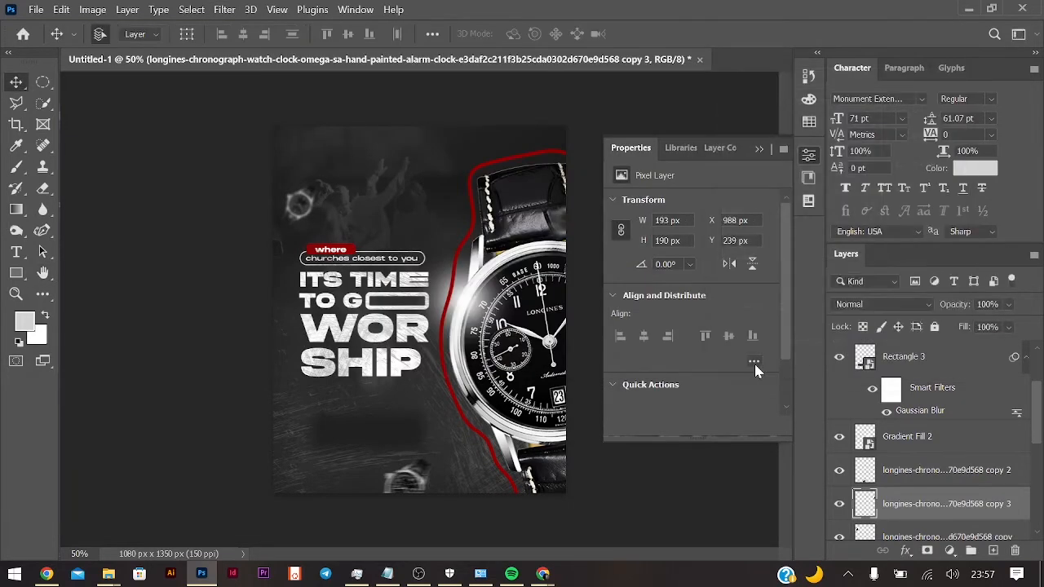
Stretch the blurred dark rectangle below the headline to the right, to a width of about 595 px.
left_click(392, 439, "ctrl")
key("ctrl+t")
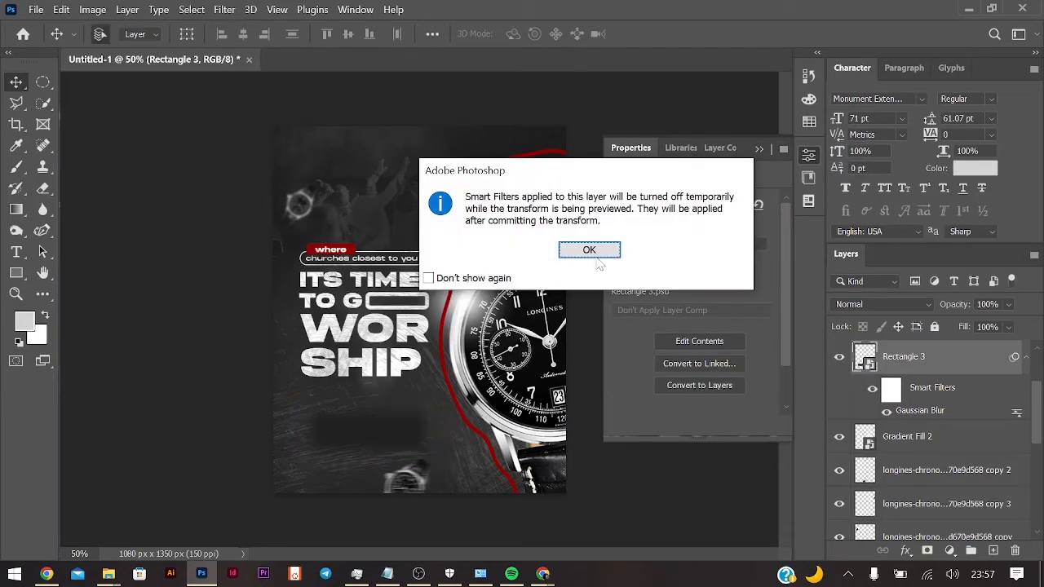
key("Return")
left_click_drag(436, 431, 450, 434)
key("Return")
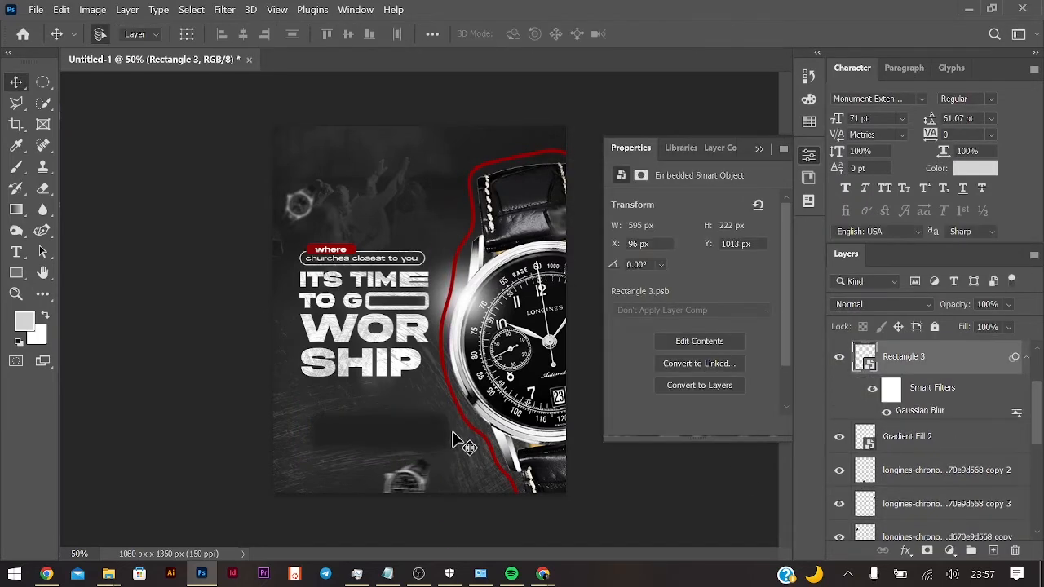
Switch to Chrome and search Google for "church quote" in a new tab.
key("alt+Tab")
key("alt+Tab")
key("alt+Tab")
key("alt+Tab")
key("alt+Tab")
key("alt+Tab")
key("alt+Tab")
left_click(843, 14)
type("church ")
type("quote")
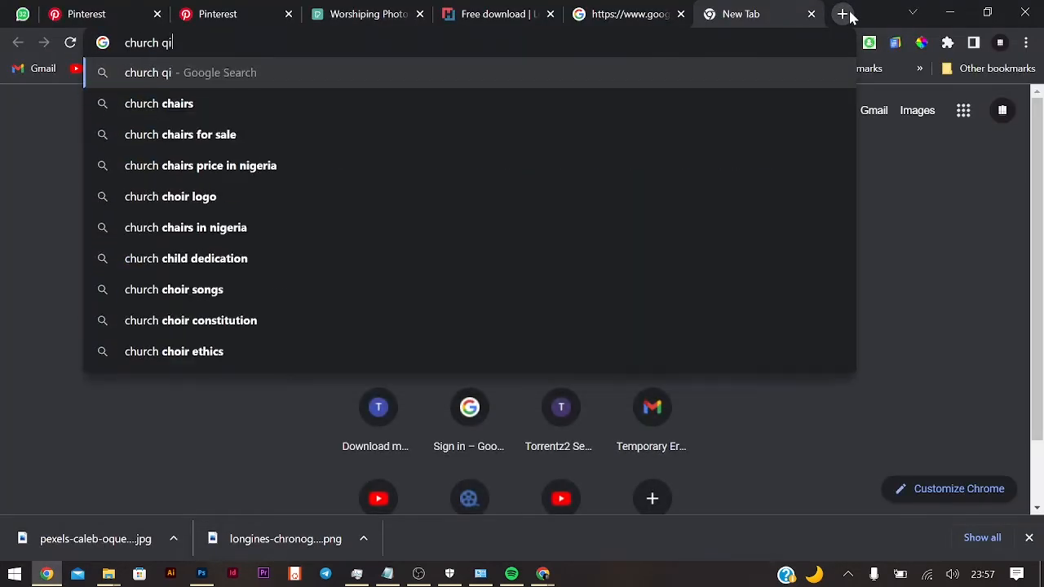
left_click(191, 105)
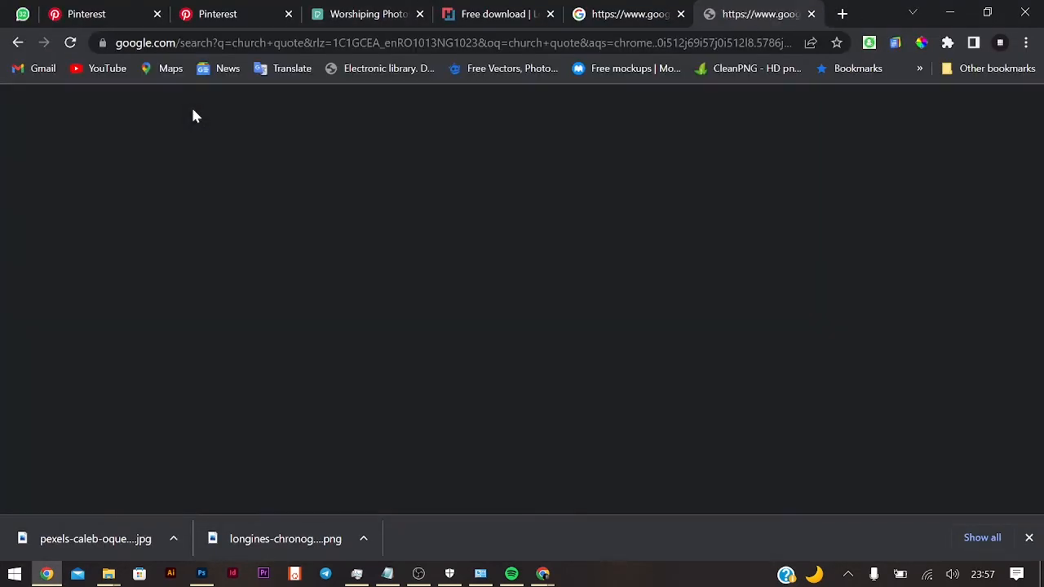
Examine the suggested answers on healthy church quotes, good religious quotes and faith quotes in the search results.
scroll(164, 360, "down", 3)
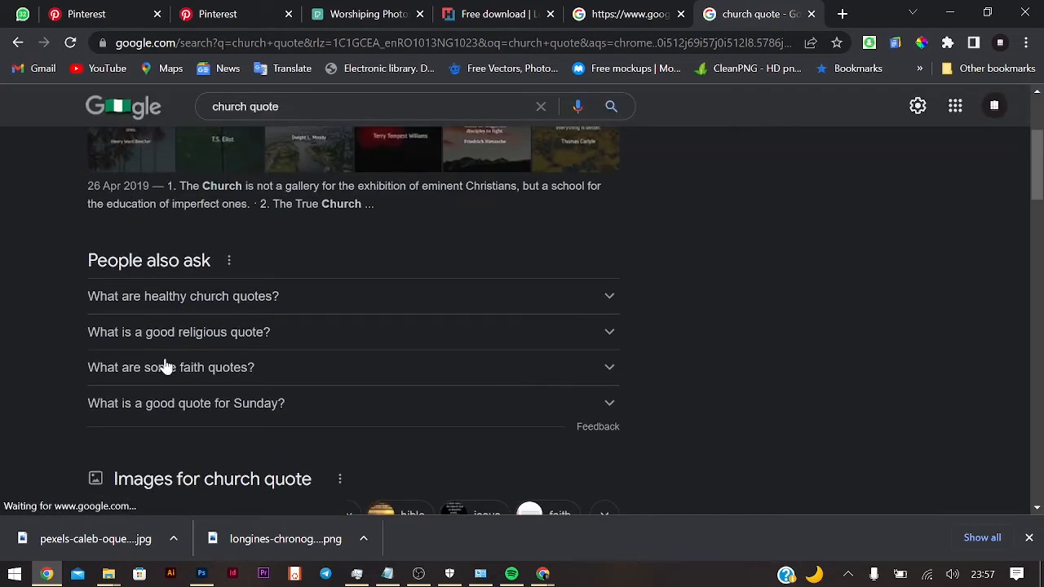
scroll(166, 365, "down", 1)
left_click(611, 191)
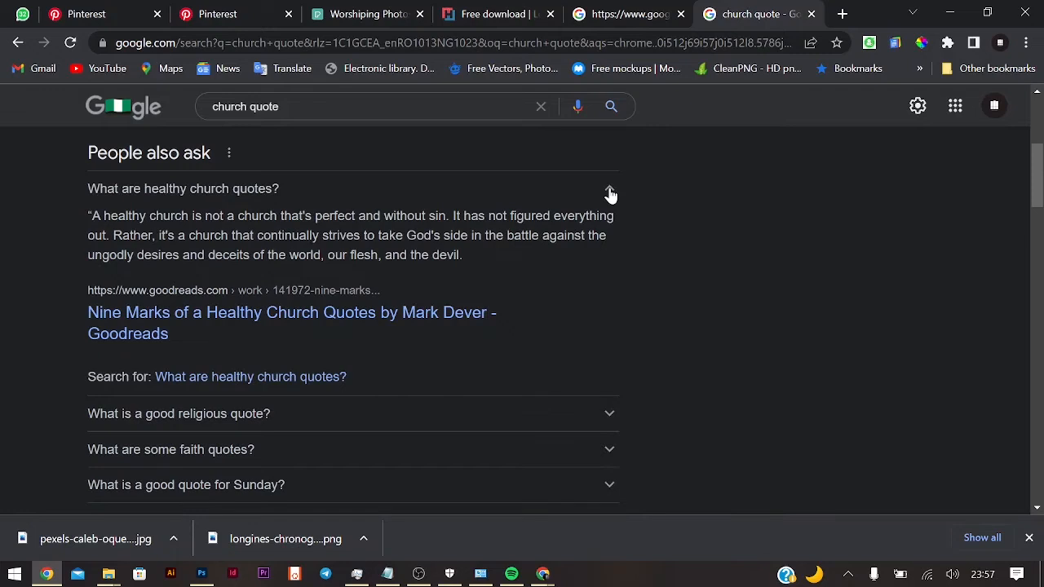
scroll(607, 216, "down", 3)
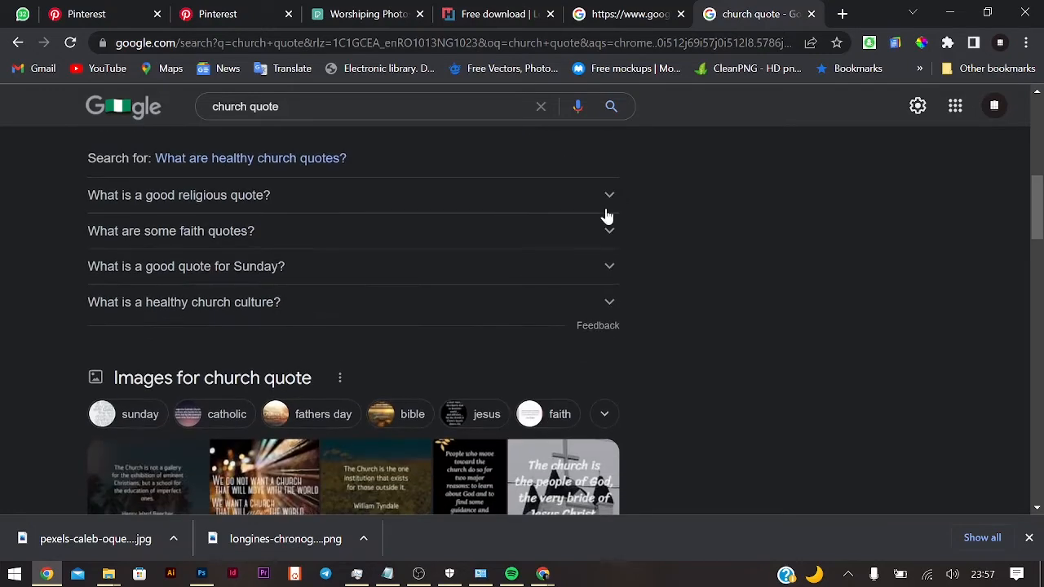
left_click(611, 198)
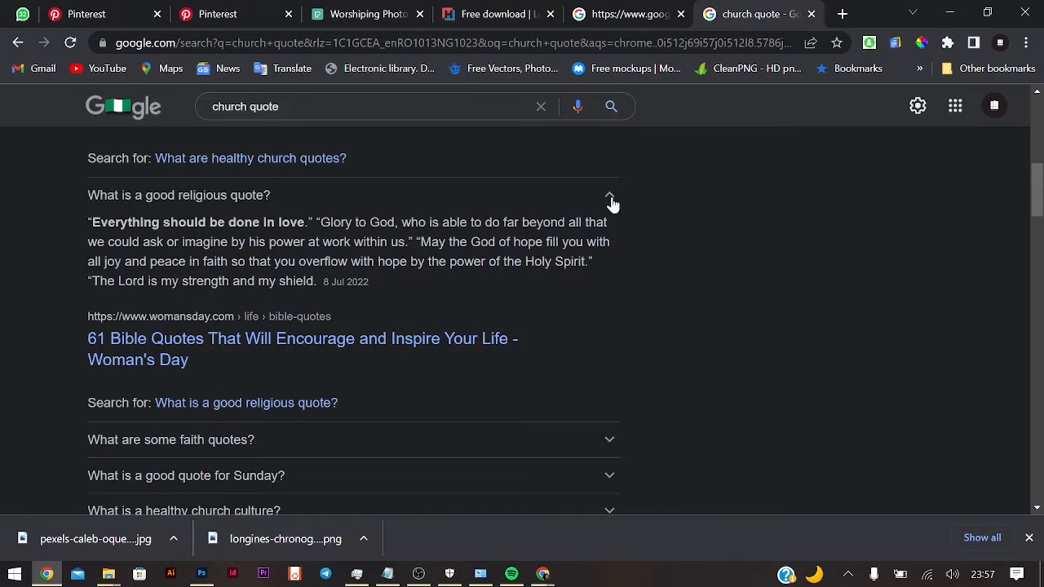
scroll(611, 302, "down", 2)
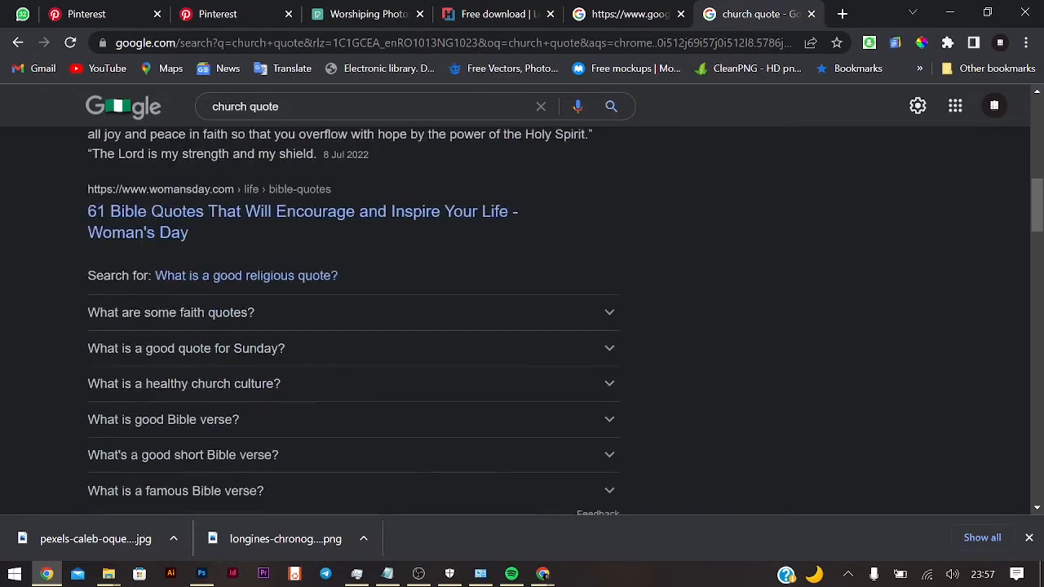
left_click(611, 301)
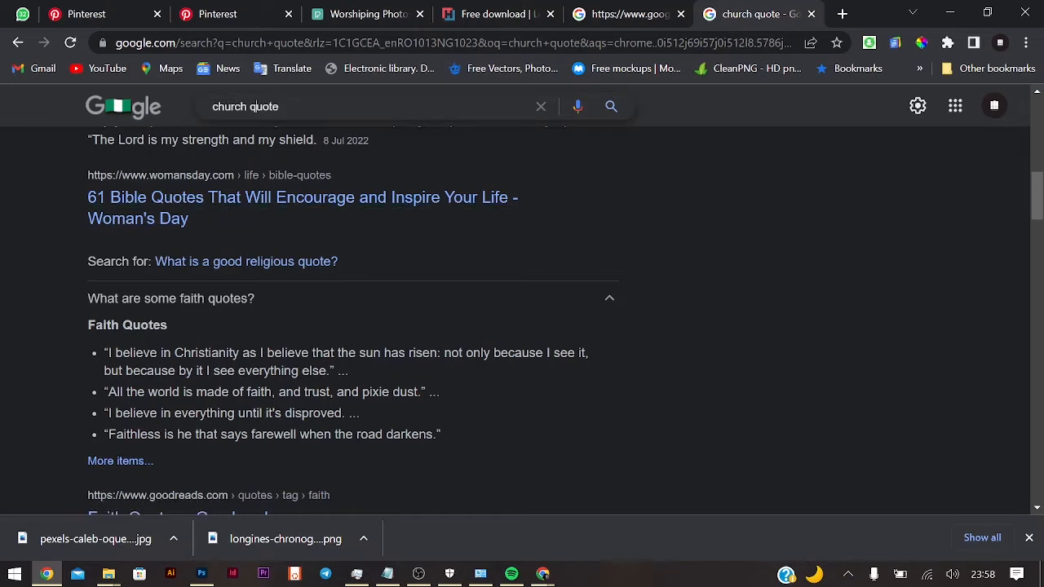
Search Google for "church quote about time" and read the suggested answers on time, religious and Sunday quotes.
left_click(367, 106)
type("about time")
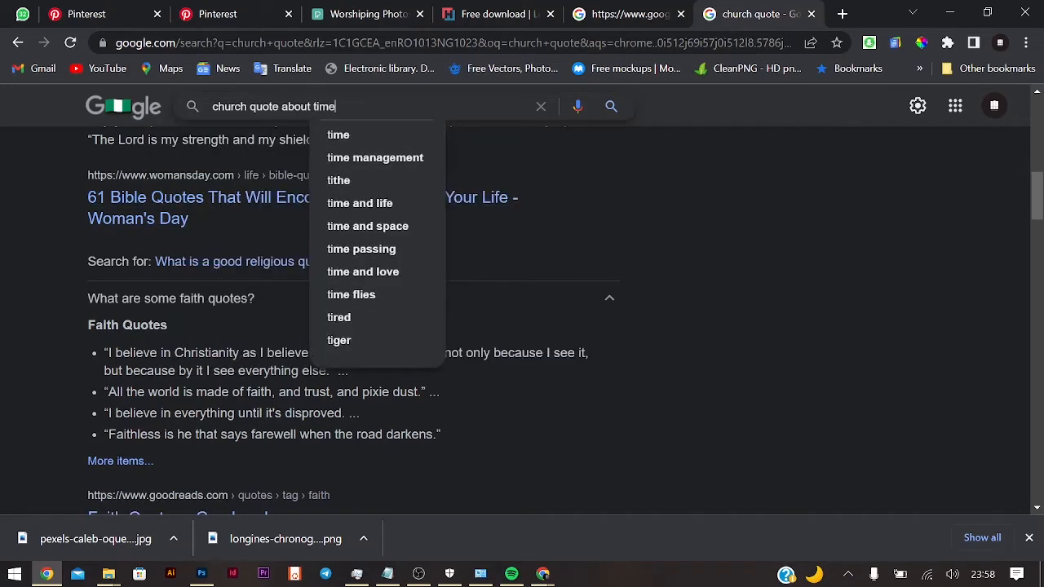
key("Return")
scroll(261, 359, "down", 5)
left_click(606, 219)
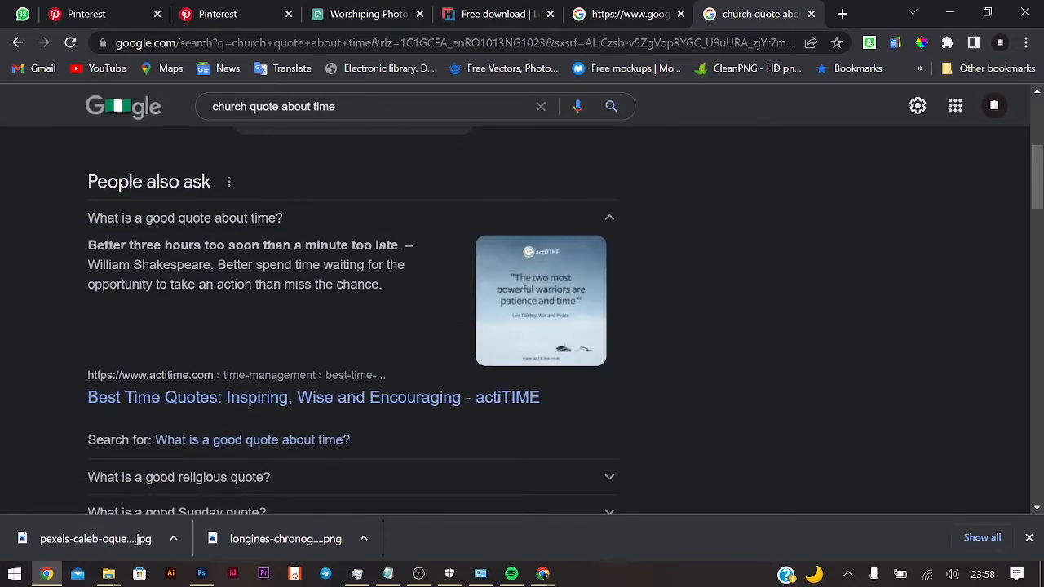
scroll(611, 321, "down", 2)
left_click(610, 320)
scroll(613, 325, "down", 3)
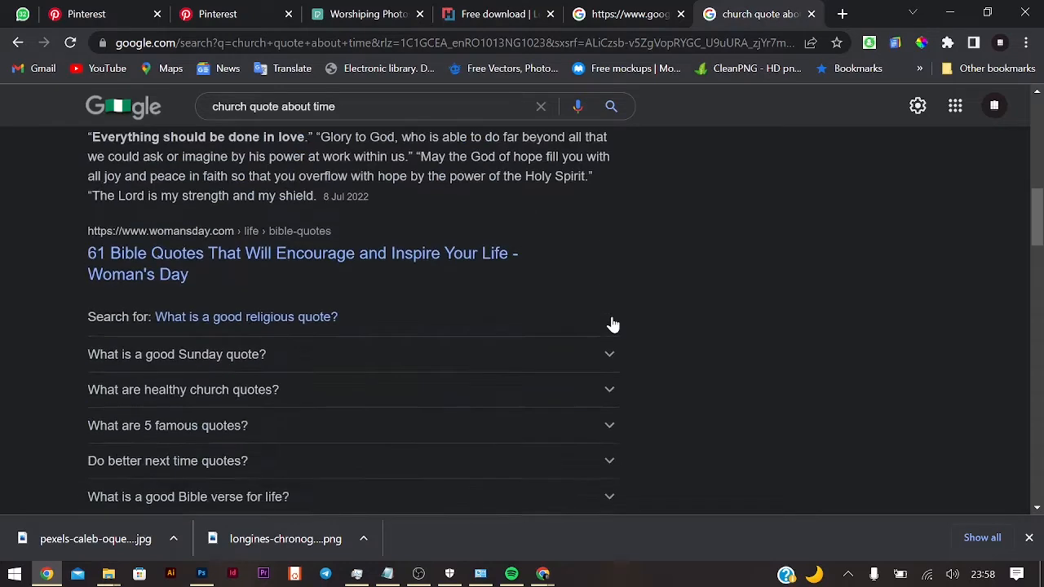
scroll(614, 325, "down", 1)
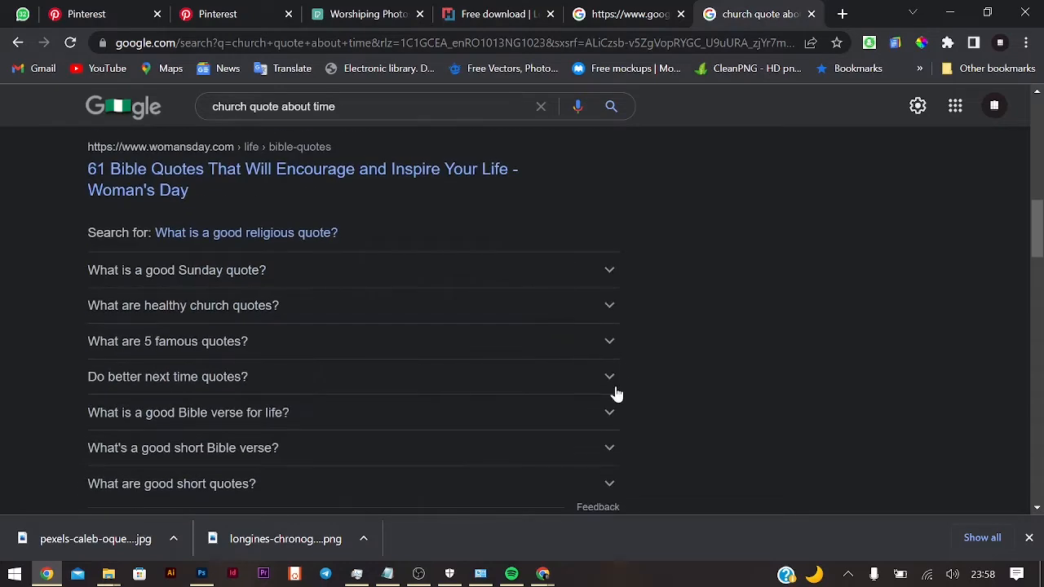
left_click(611, 274)
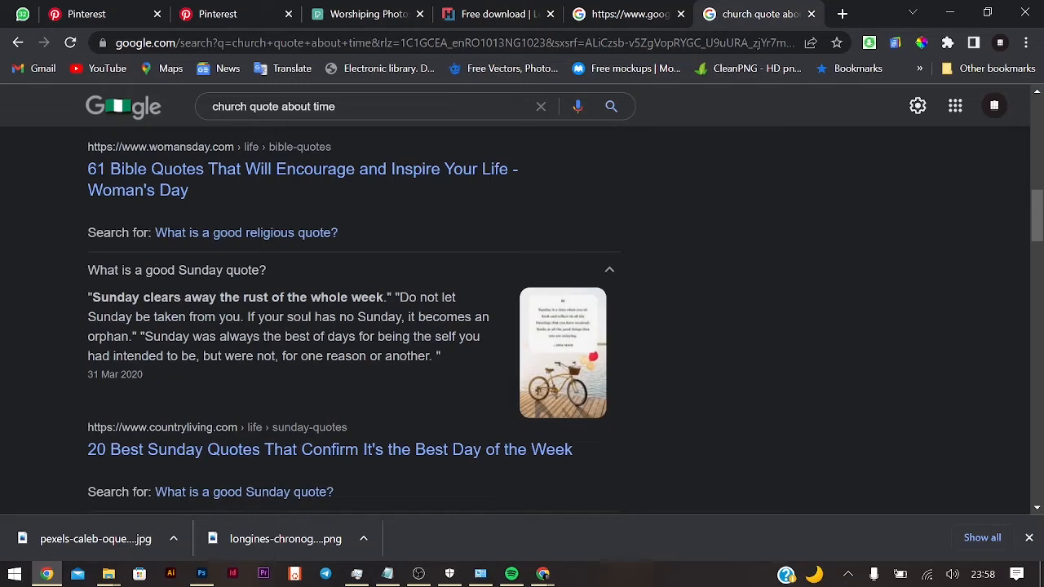
Copy the quote beginning "Sunday was always the best of days" from the good Sunday quote answer.
left_click_drag(88, 298, 380, 299)
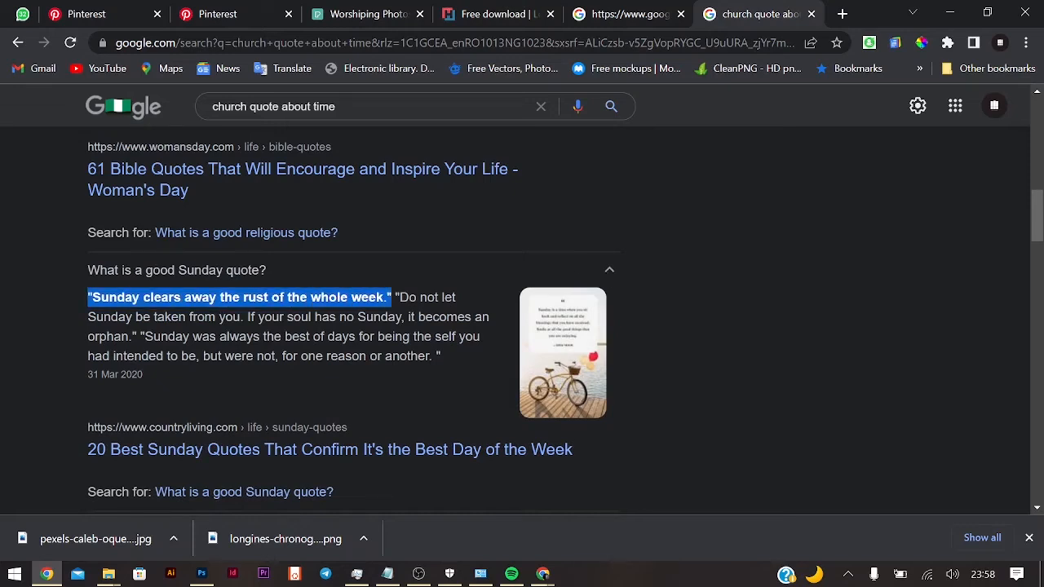
left_click_drag(395, 296, 143, 335)
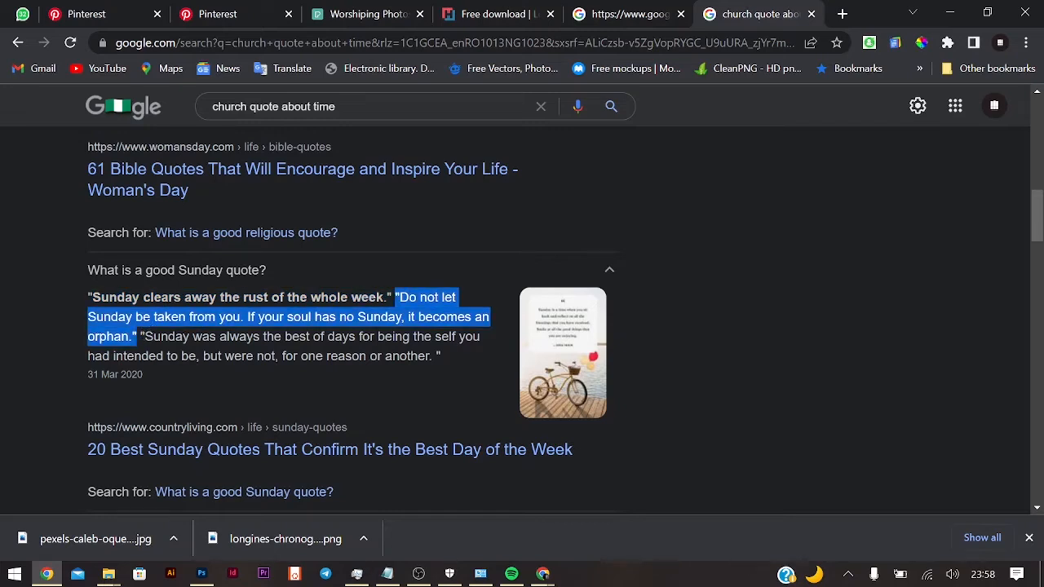
left_click(144, 335)
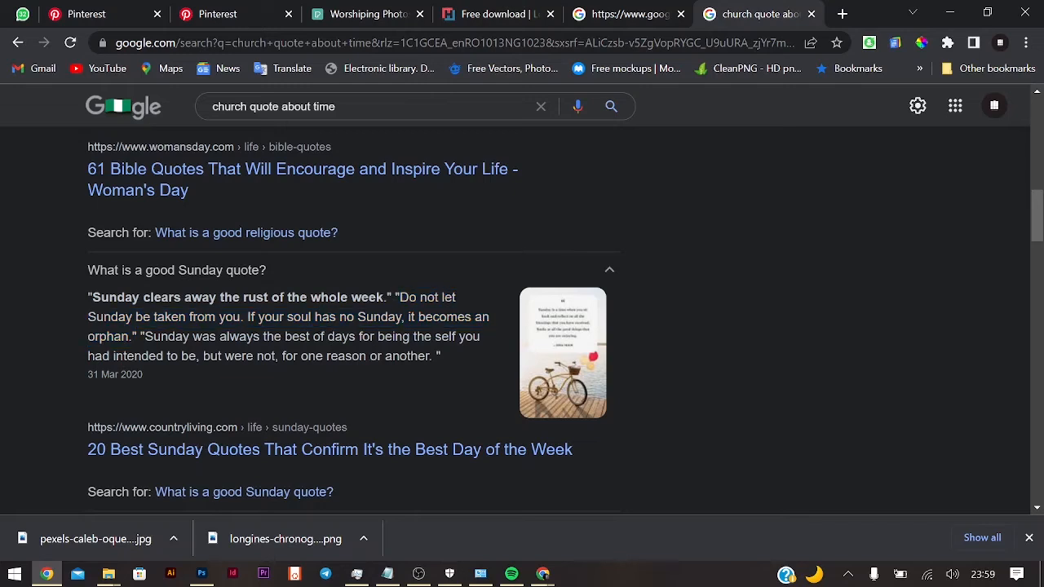
left_click_drag(143, 335, 452, 359)
Switch to Photoshop and paste the copied Sunday quote as a new text layer below the headline.
key("alt+Tab")
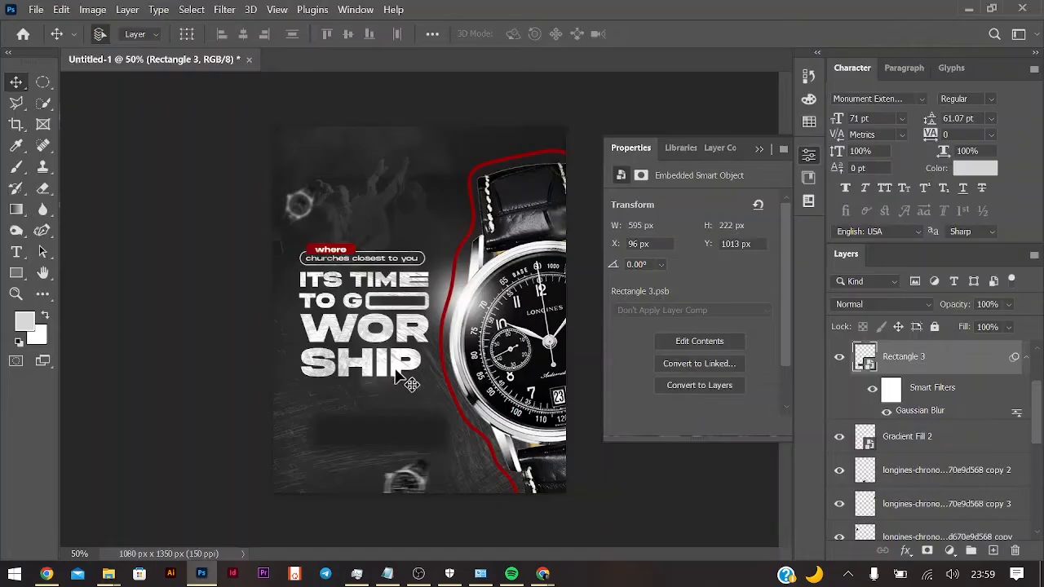
key("t")
key("ctrl+plus")
key("ctrl+plus")
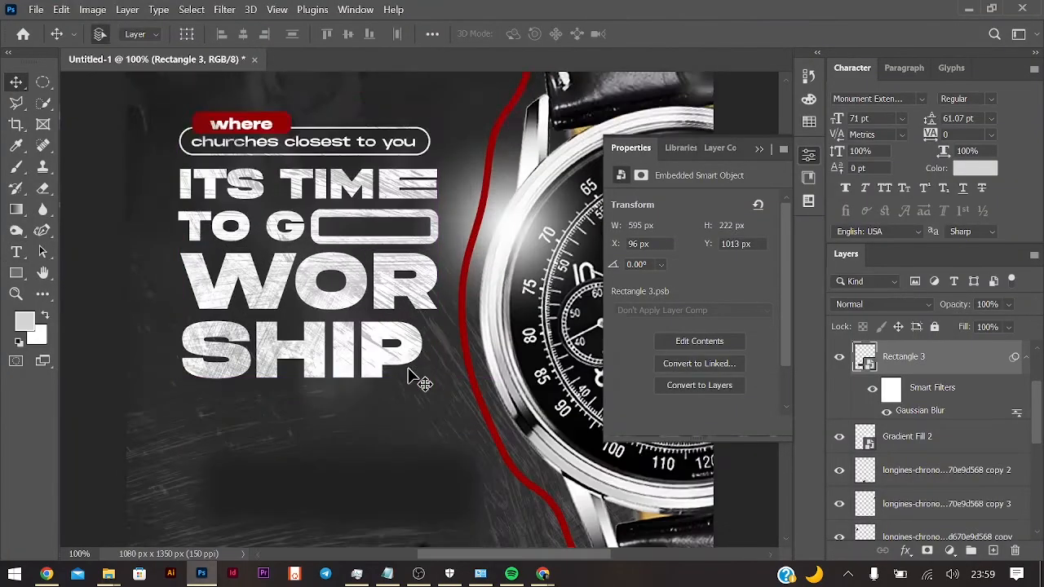
scroll(409, 369, "down", 1)
left_click(240, 427)
key("ctrl+v")
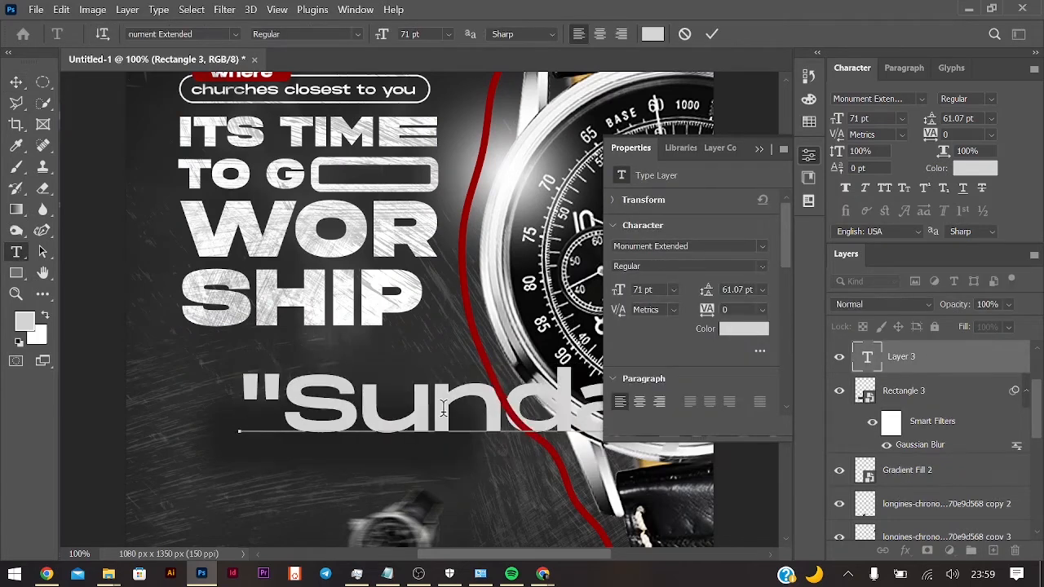
Set the pasted quote to 8 pt Outfit Regular and break it onto a second line after "self".
left_click_drag(626, 295, 593, 296)
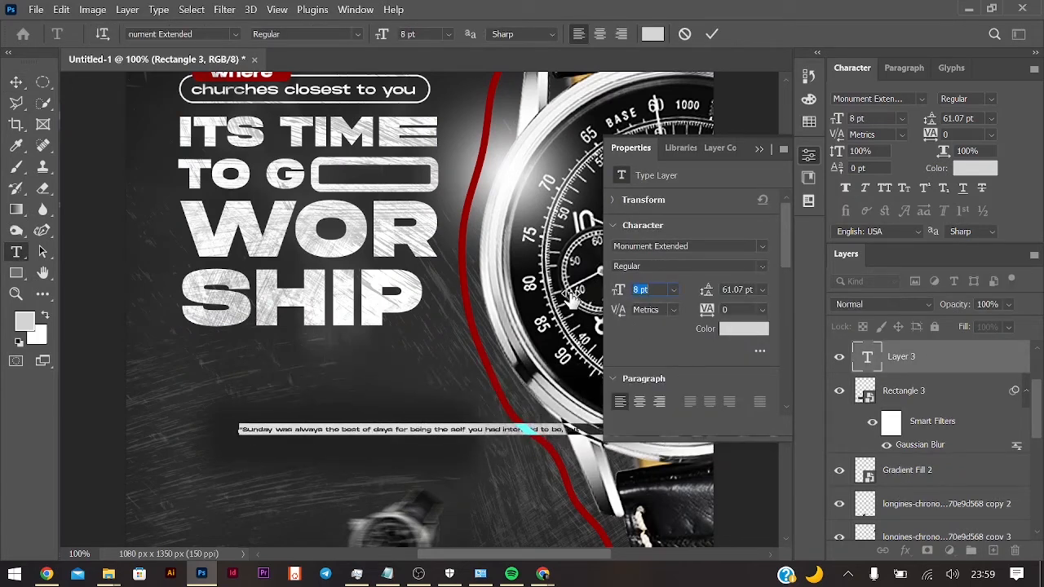
left_click(763, 247)
type("outfit")
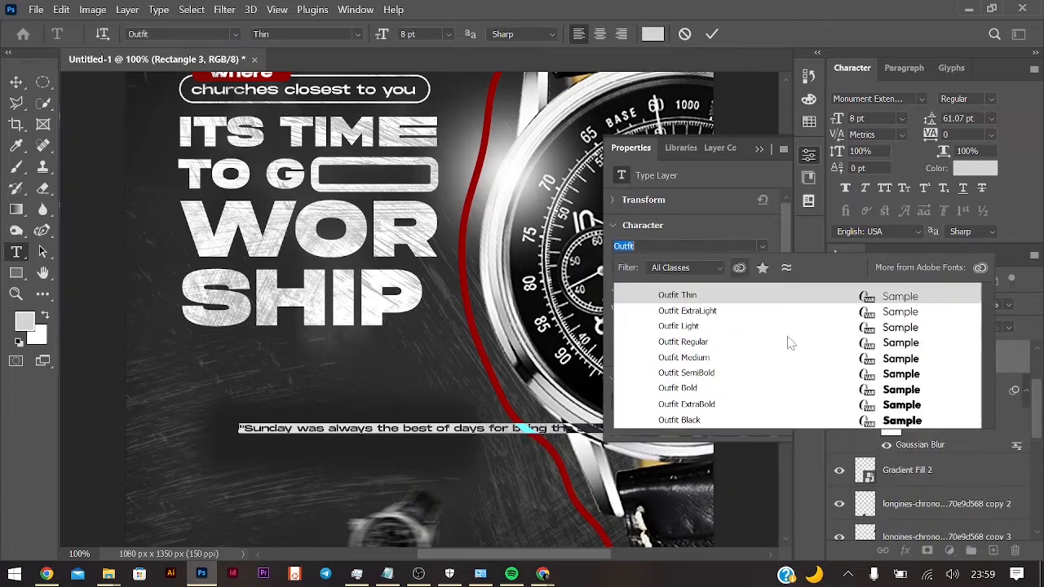
left_click(787, 338)
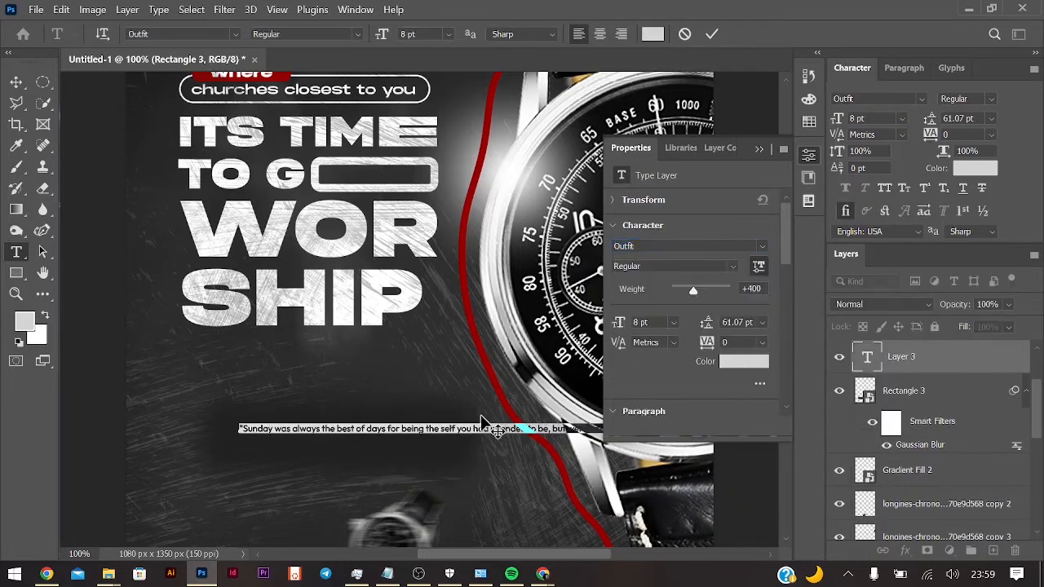
left_click(457, 430)
key("Return")
Center the quote with Auto leading and move it over the blurred dark rectangle below the headline.
key("ctrl+a")
left_click(764, 322)
left_click(745, 337)
key("ctrl+shift+c")
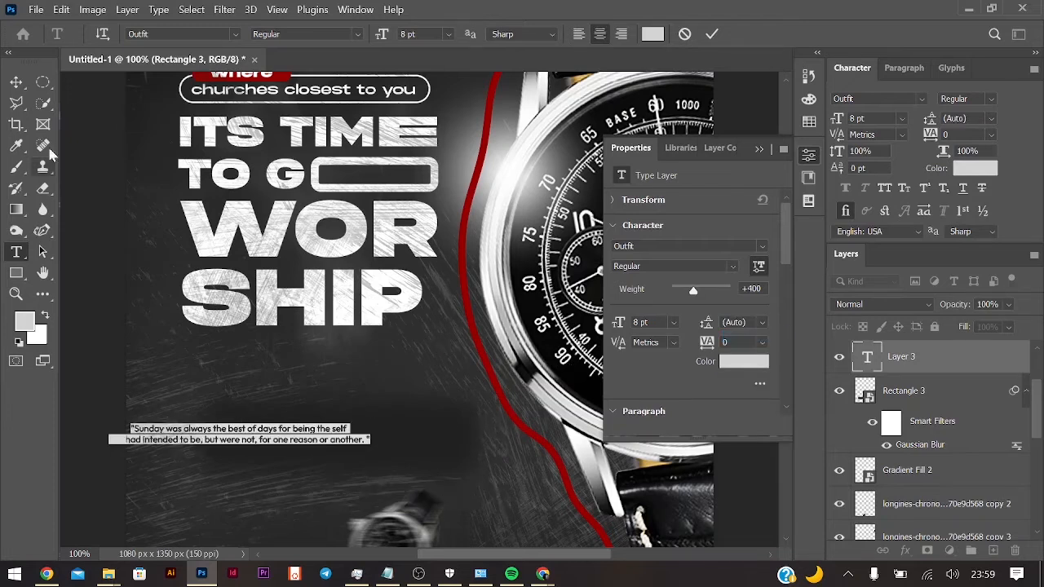
left_click(17, 82)
left_click_drag(248, 428, 341, 423)
Rearrange the quote into three lines, with breaks after "days" and "intended".
key("t")
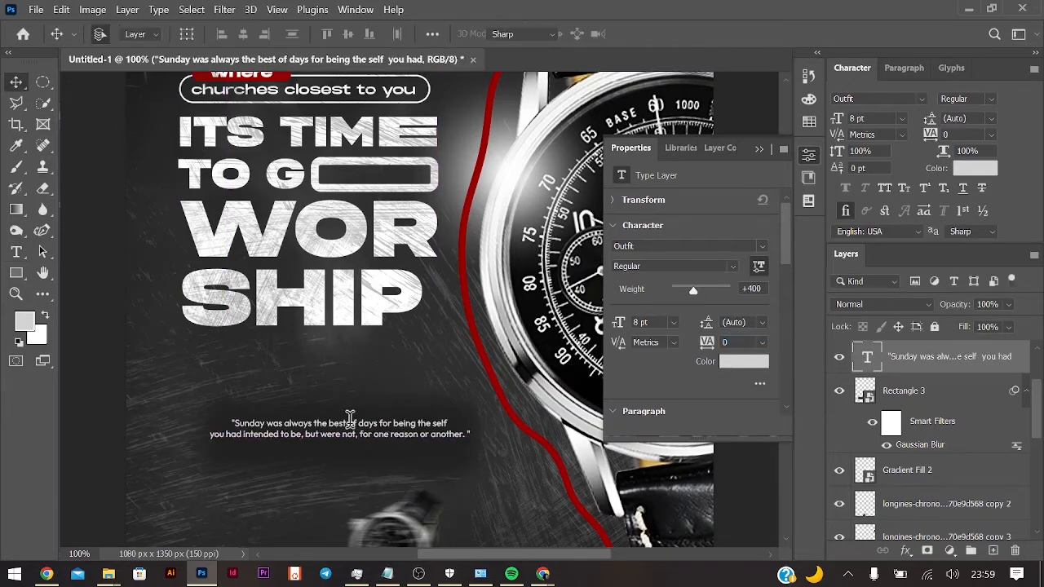
left_click(347, 418)
key("Return")
key("ctrl+z")
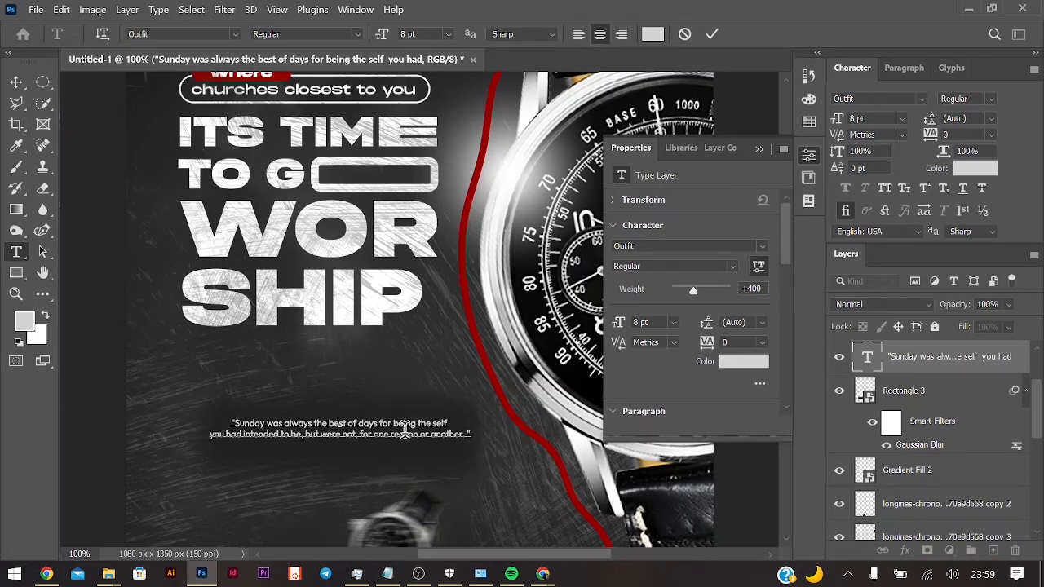
key("Return")
key("ctrl+Right")
key("ctrl+Right")
key("ctrl+Right")
key("BackSpace")
key("ctrl+Right")
key("ctrl+Right")
key("ctrl+Right")
key("ctrl+Right")
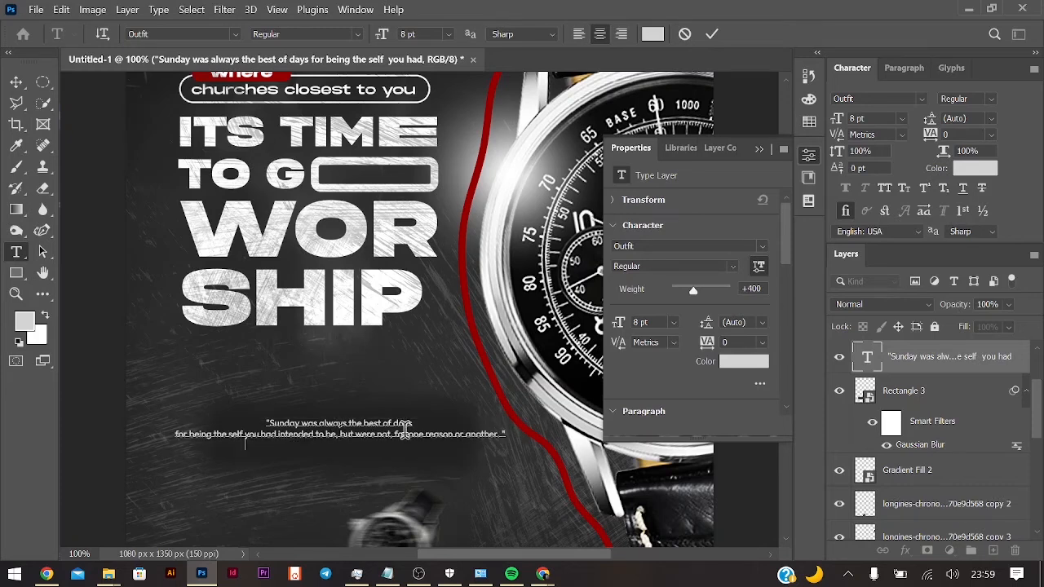
key("Return")
Set the whole quote's font size to 10 pt.
key("ctrl+a")
key("ctrl+shift+period")
left_click(18, 82)
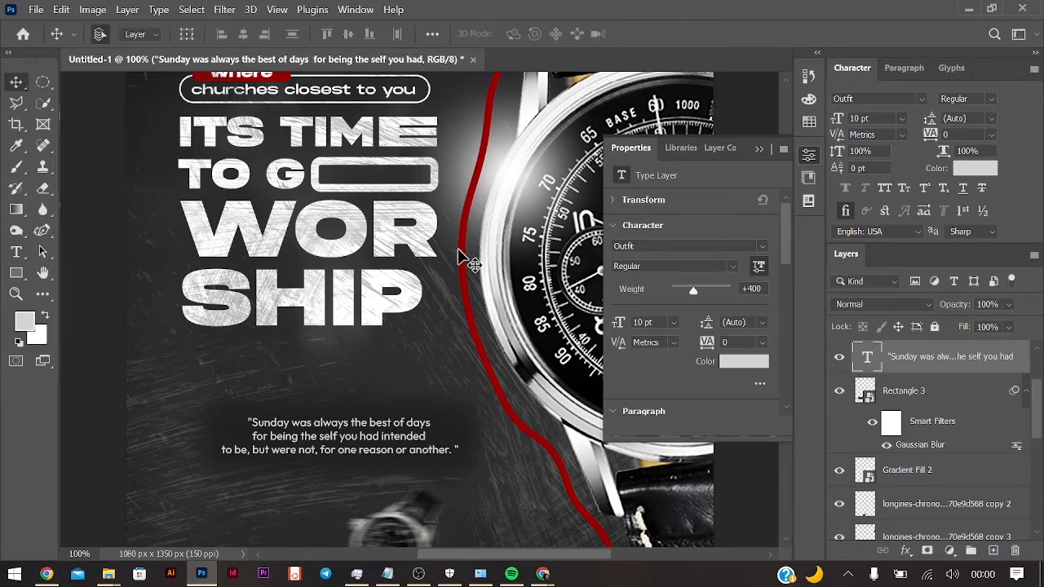
key("ctrl+minus")
key("ctrl+minus")
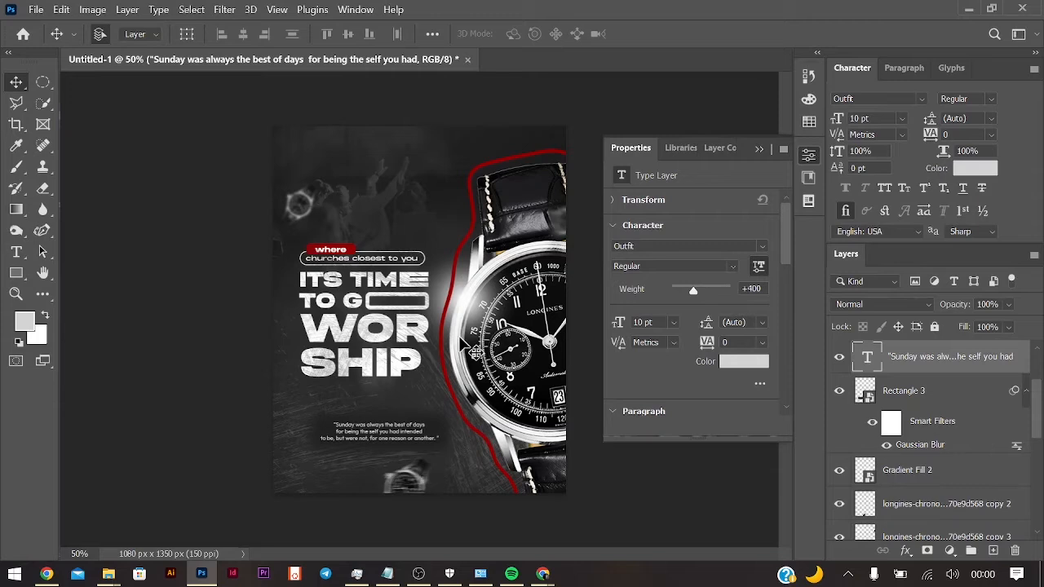
left_click(17, 252)
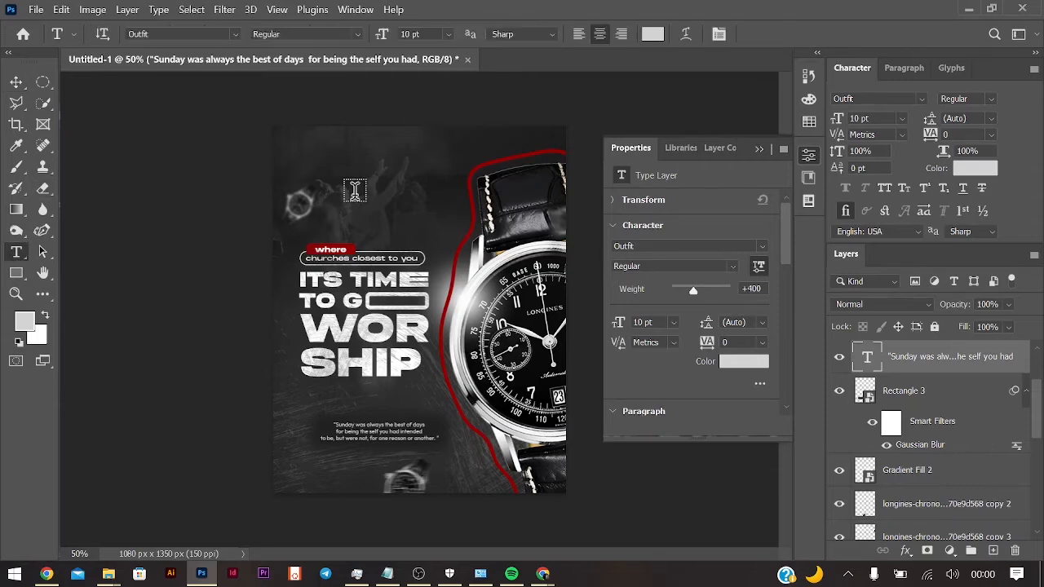
left_click(354, 191)
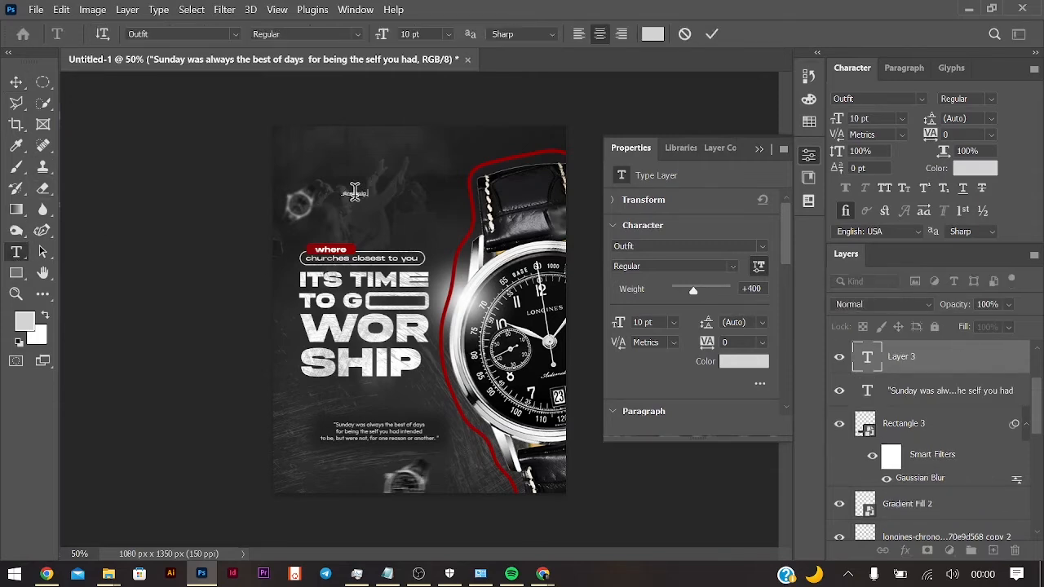
left_click(759, 254)
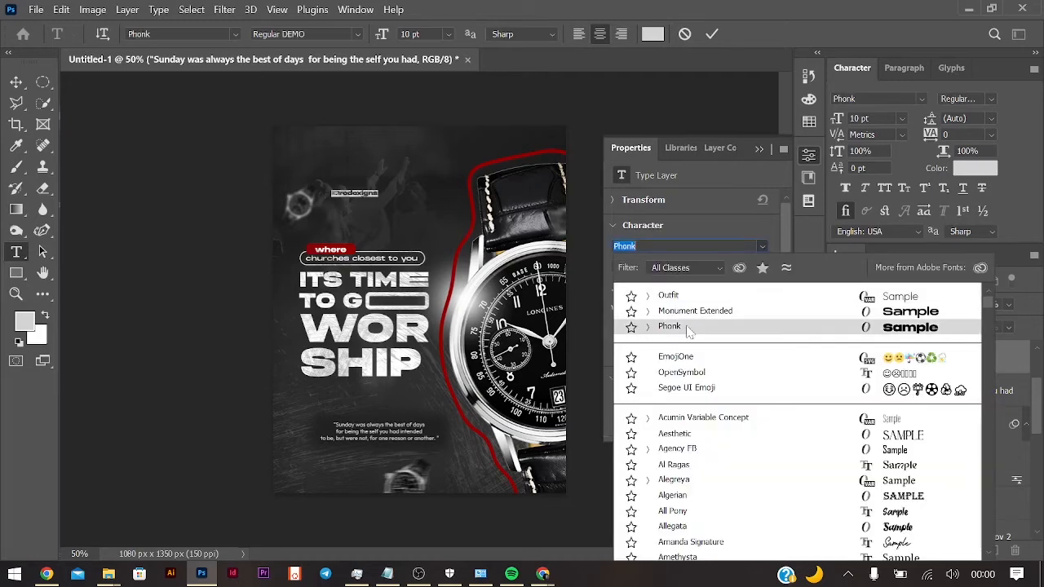
left_click(690, 330)
left_click(761, 251)
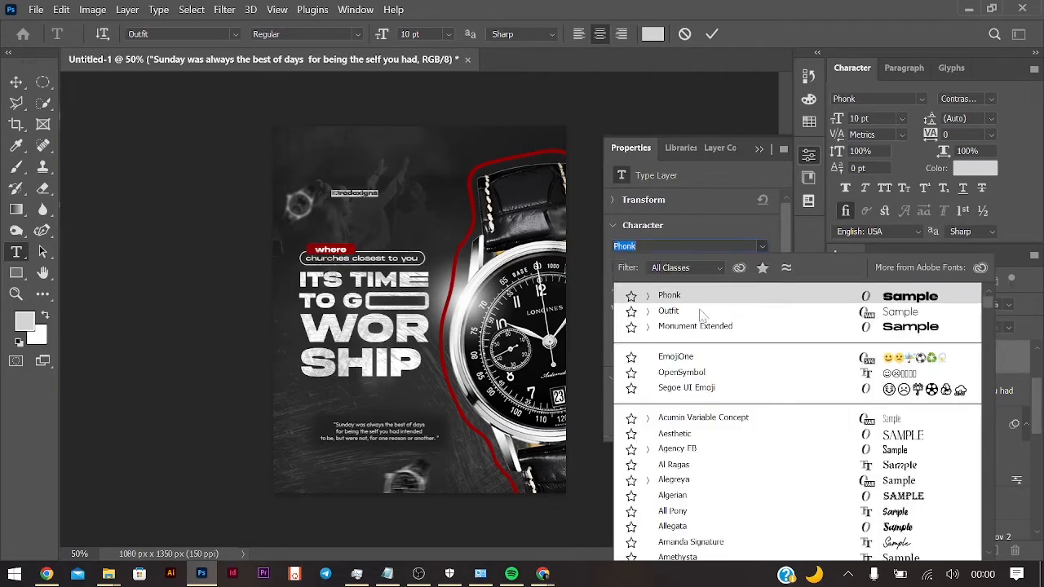
left_click(679, 323)
left_click(765, 262)
left_click(652, 294)
left_click(16, 83)
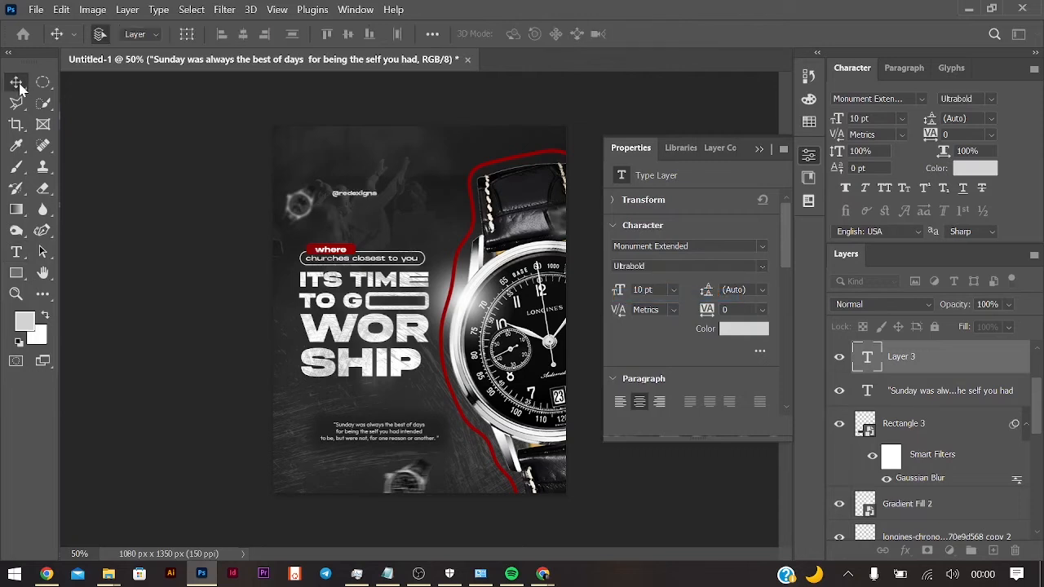
left_click_drag(349, 196, 325, 473)
left_click(223, 346)
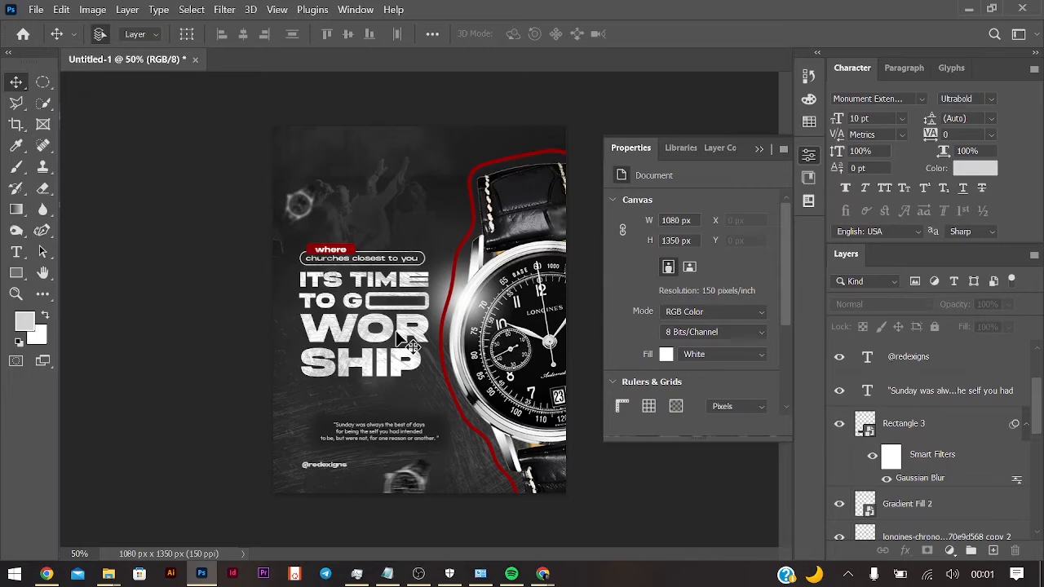
Try to duplicate the scratched headline artwork downward over the quote.
key("ctrl+plus")
key("ctrl+plus")
scroll(351, 256, "left", 3)
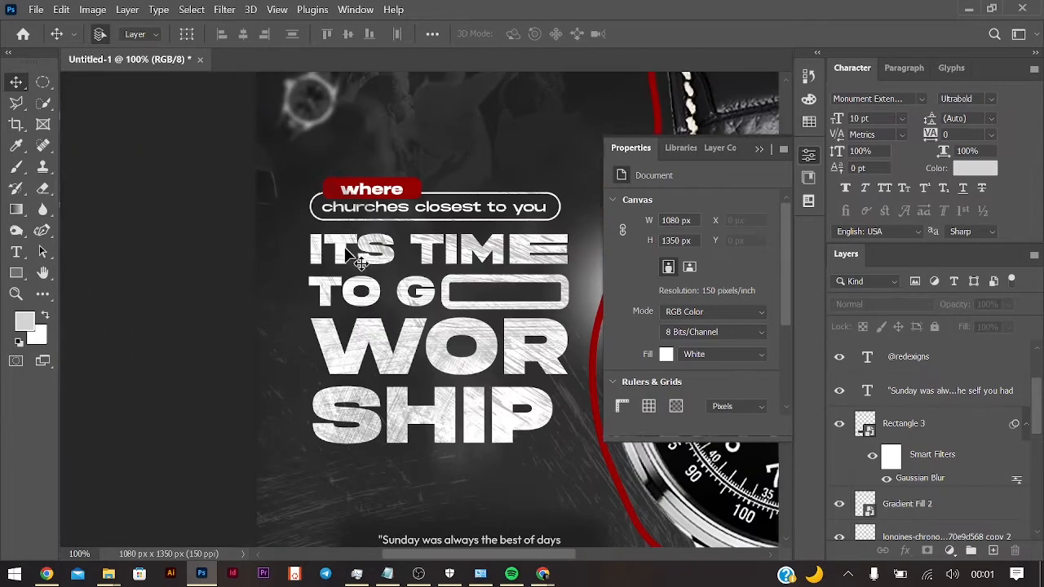
scroll(415, 191, "down", 1)
left_click_drag(442, 138, 442, 391)
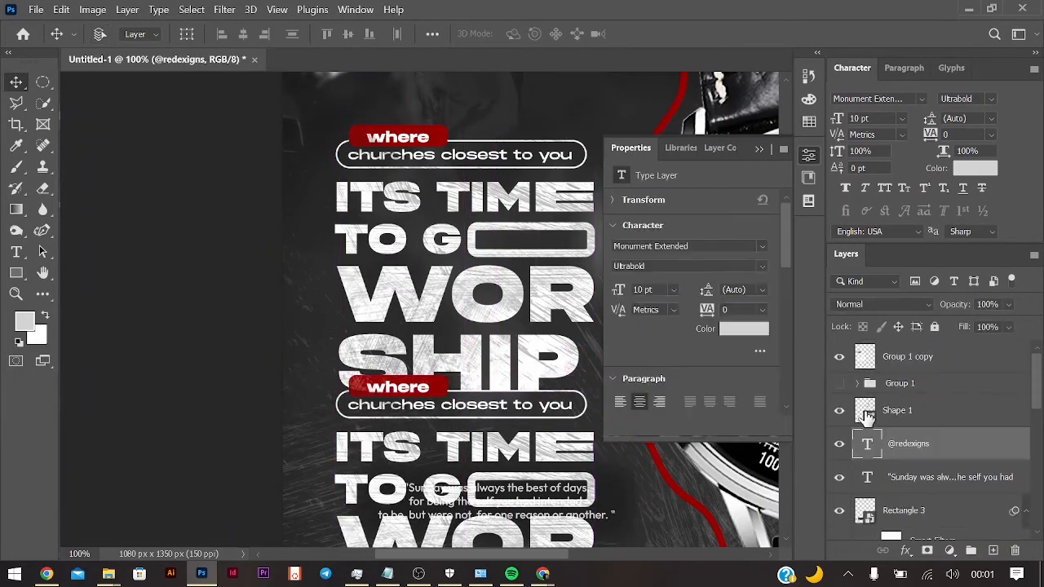
key("ctrl+z")
Duplicate the small red label rectangle out of the hidden Group 1 and place the copy just below the word SHIP.
scroll(879, 462, "down", 2)
left_click(514, 295)
left_click(855, 385)
scroll(909, 415, "down", 4)
scroll(927, 482, "up", 3)
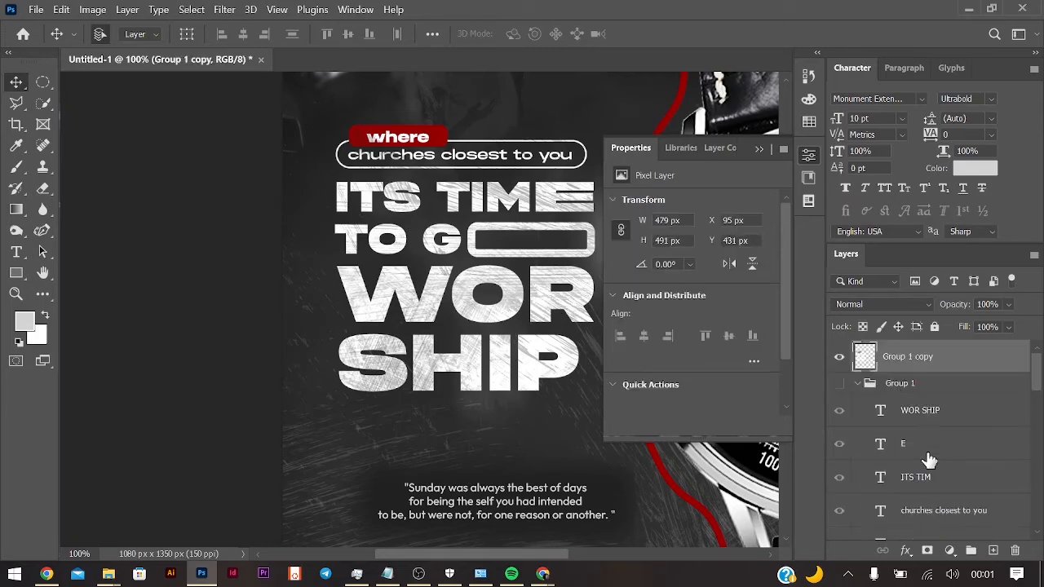
left_click(840, 383)
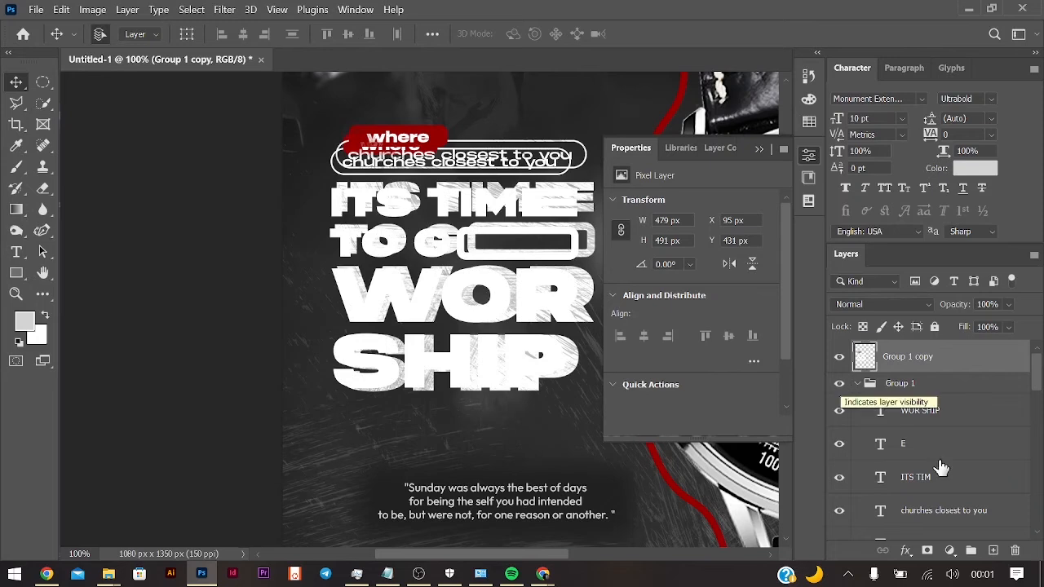
scroll(950, 493, "down", 3)
left_click(950, 415)
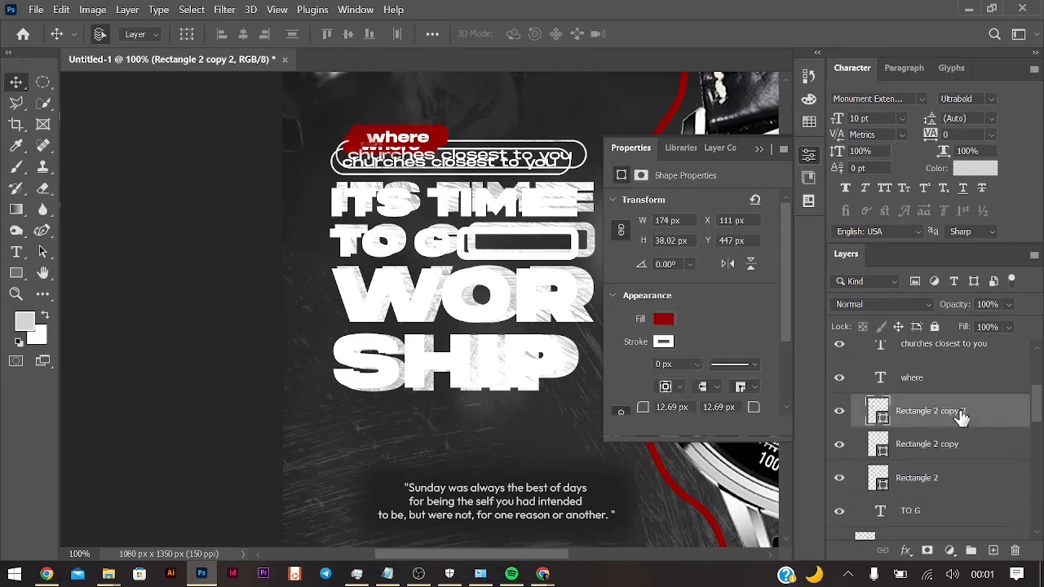
key("ctrl+j")
left_click_drag(944, 421, 933, 366)
left_click(857, 418)
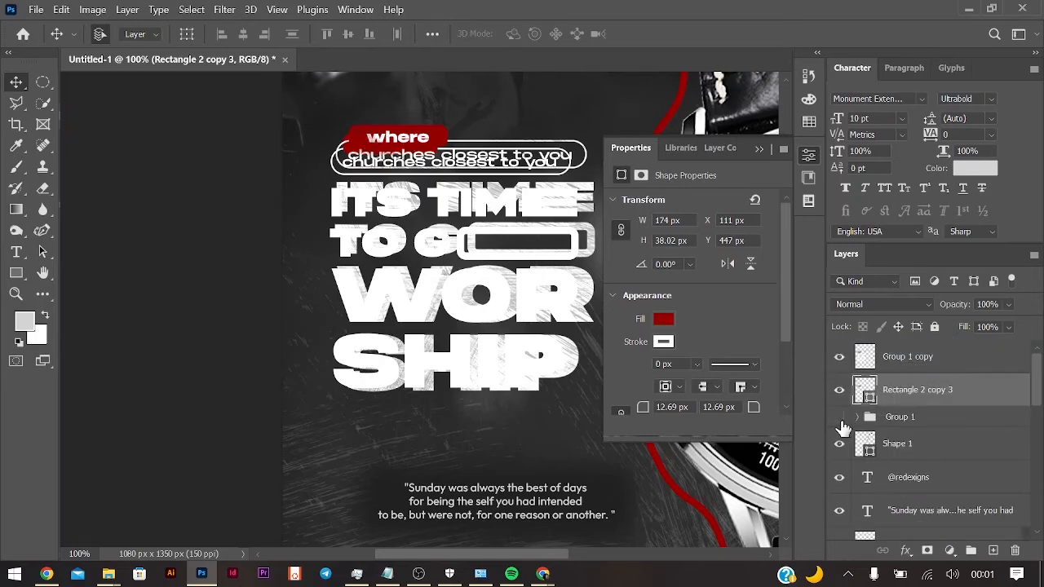
left_click(840, 418)
left_click_drag(402, 128, 399, 363)
Add the text "every", place it over the new red rectangle and put a copy of it beside the rectangle.
key("t")
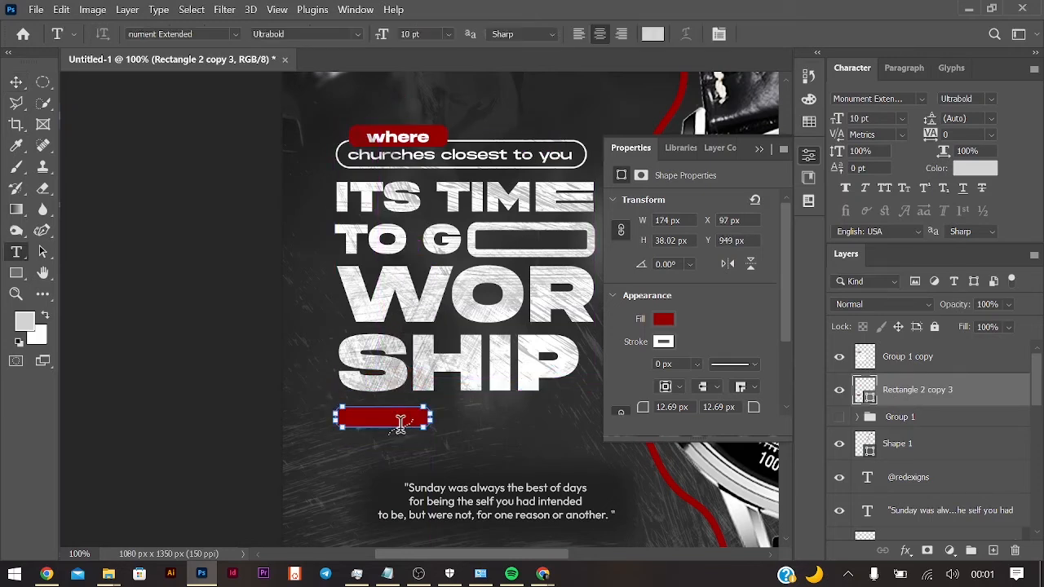
left_click(337, 450)
type("every")
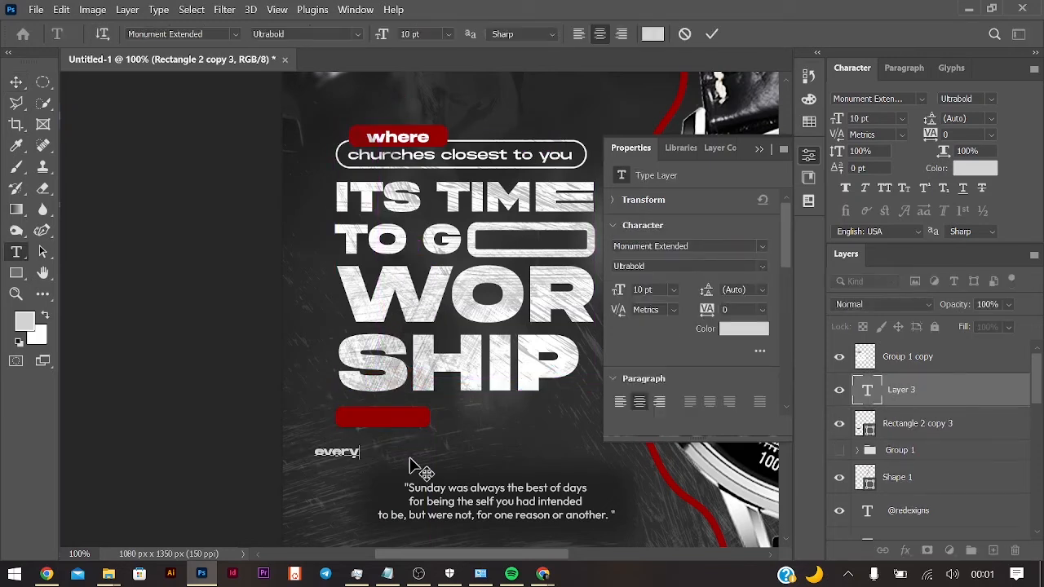
left_click(16, 82)
left_click_drag(345, 465, 477, 420)
Change the text on the lower red rectangle to "sunday" and enlarge it to 11 pt.
double_click(389, 416)
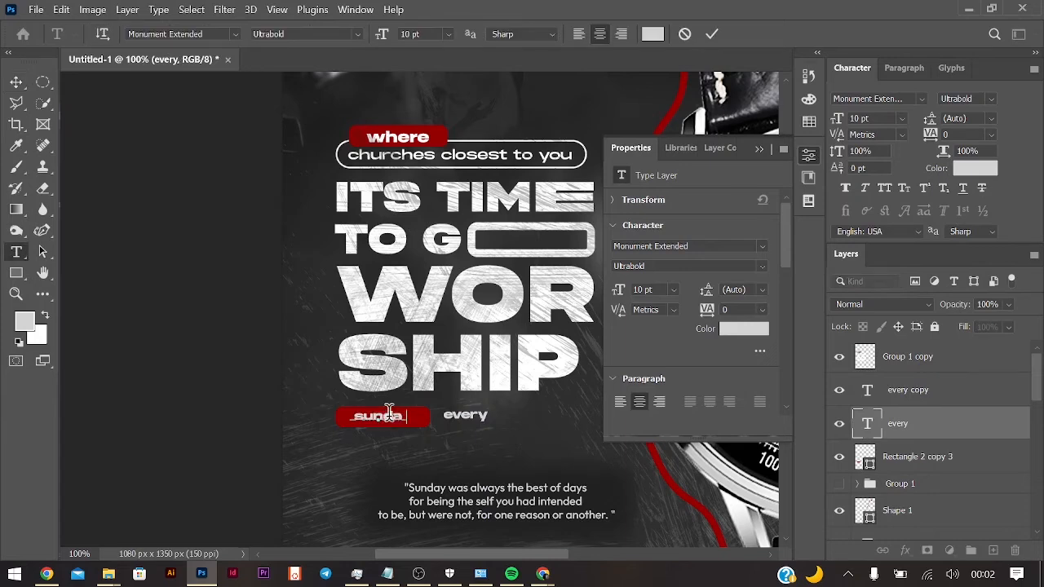
type("sunday")
key("ctrl+Return")
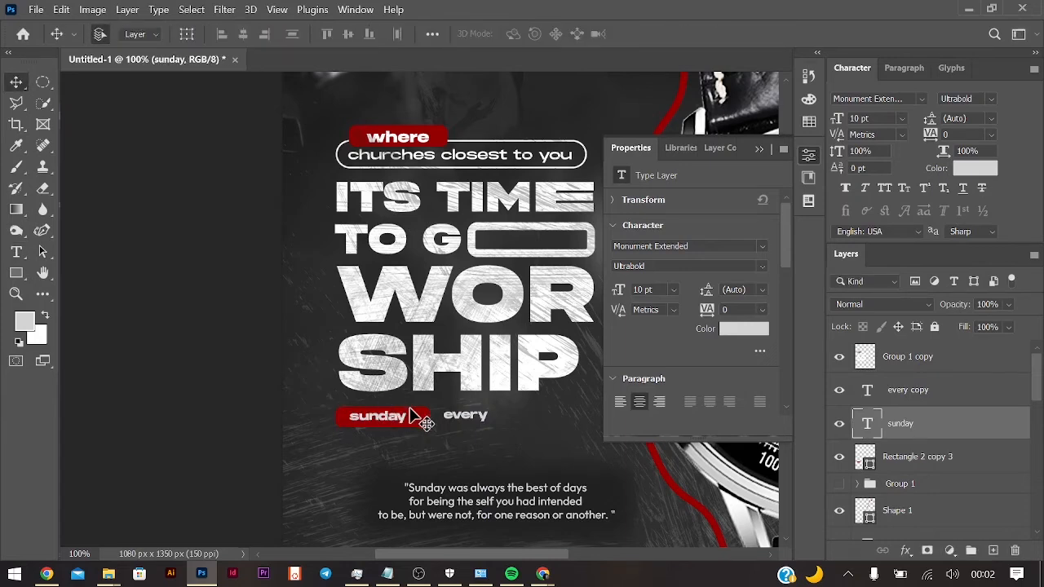
key("ctrl+shift+period")
left_click(22, 83)
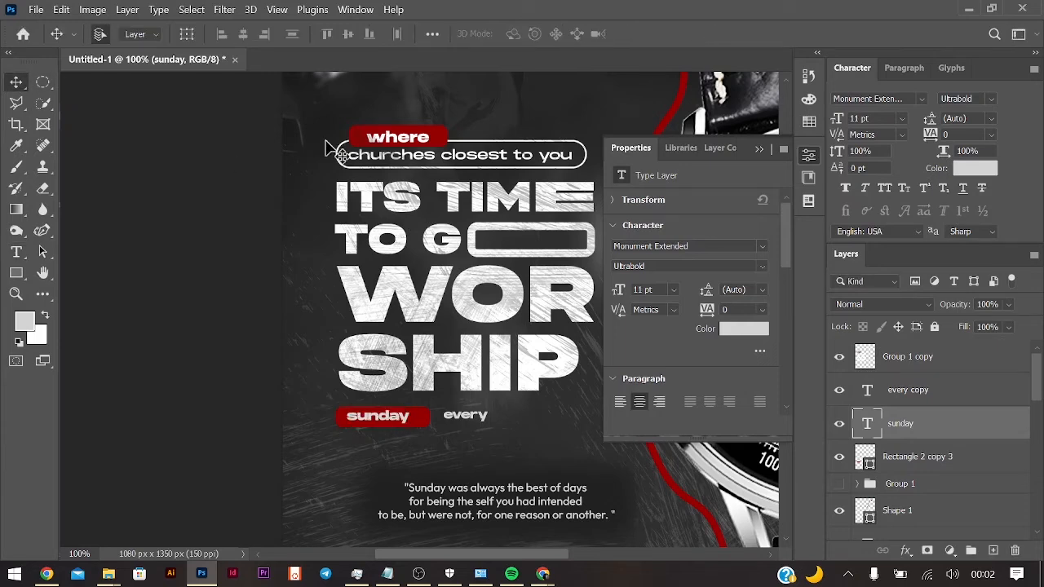
Replace the "every" copy with "vibes with positive energy" and position it just after the red "sunday" label.
double_click(465, 414)
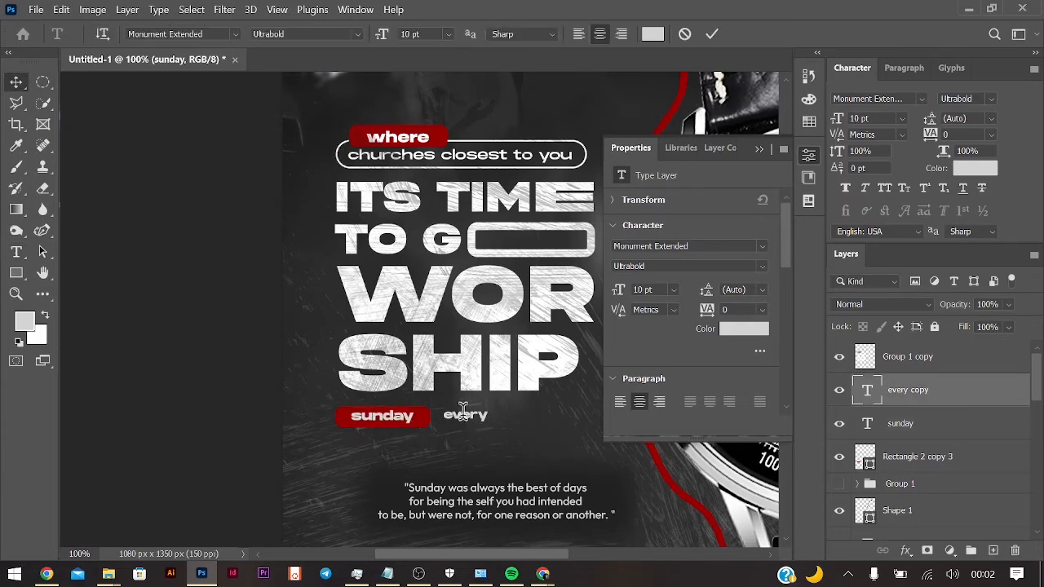
type("vibes with positiv")
type("e ene")
type("gy")
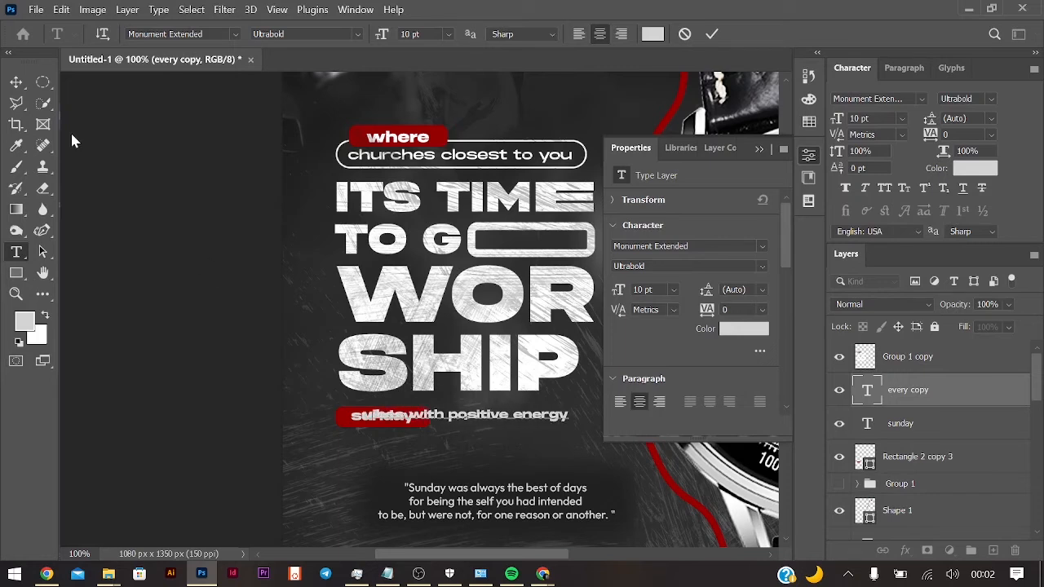
left_click(16, 82)
left_click_drag(465, 424, 537, 422)
scroll(535, 421, "right", 3)
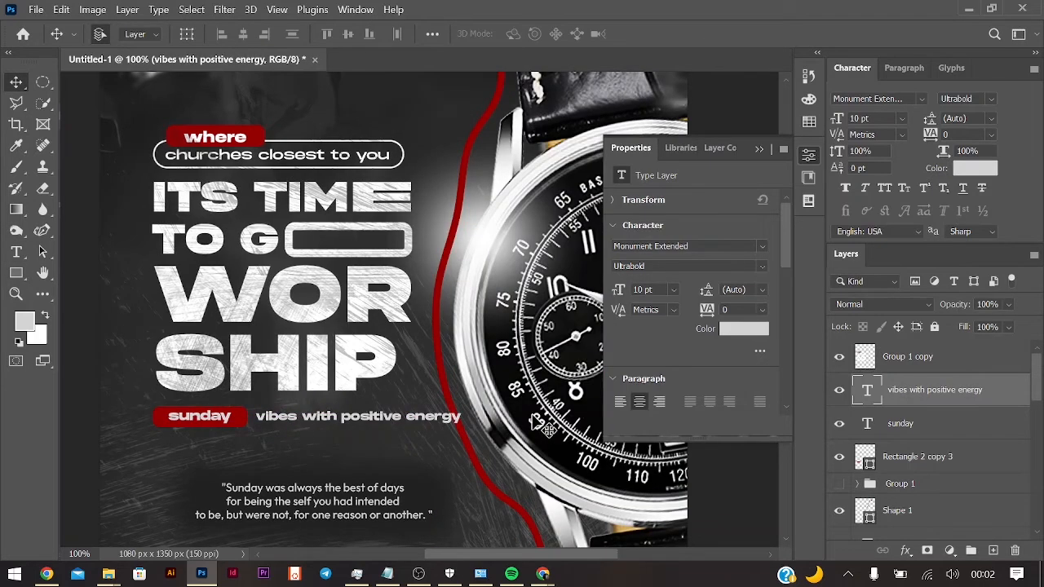
Restack the "vibes with positive energy" text layer so it sits directly above Group 1.
key("ctrl+bracketleft")
key("ctrl+bracketleft")
key("ctrl+bracketleft")
key("ctrl+bracketleft")
key("ctrl+bracketleft")
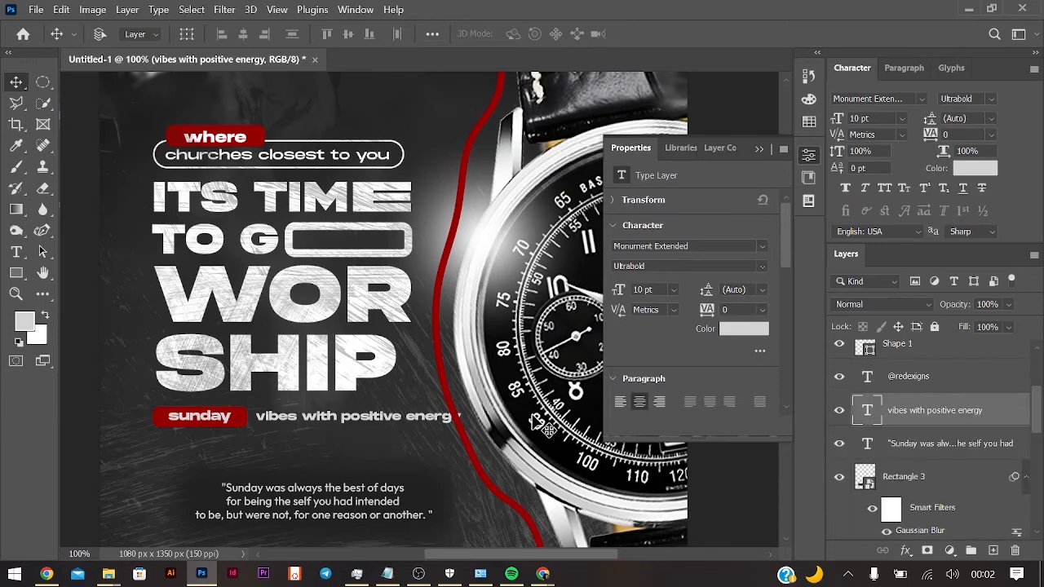
key("ctrl+bracketright")
key("ctrl+bracketright")
key("ctrl+bracketright")
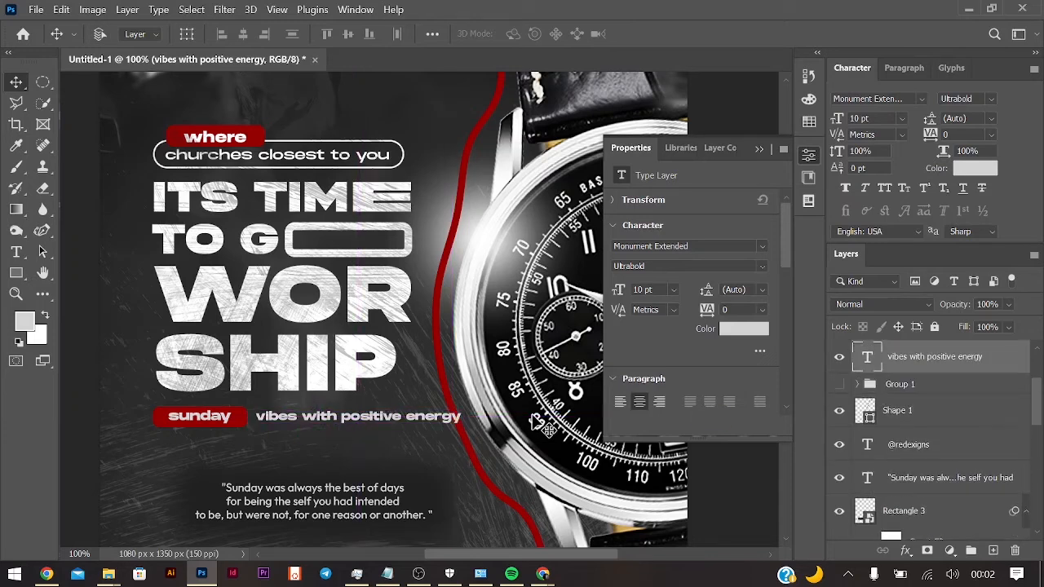
Shorten the text beside the "sunday" label to "vibes only" and deselect all layers.
left_click(522, 343)
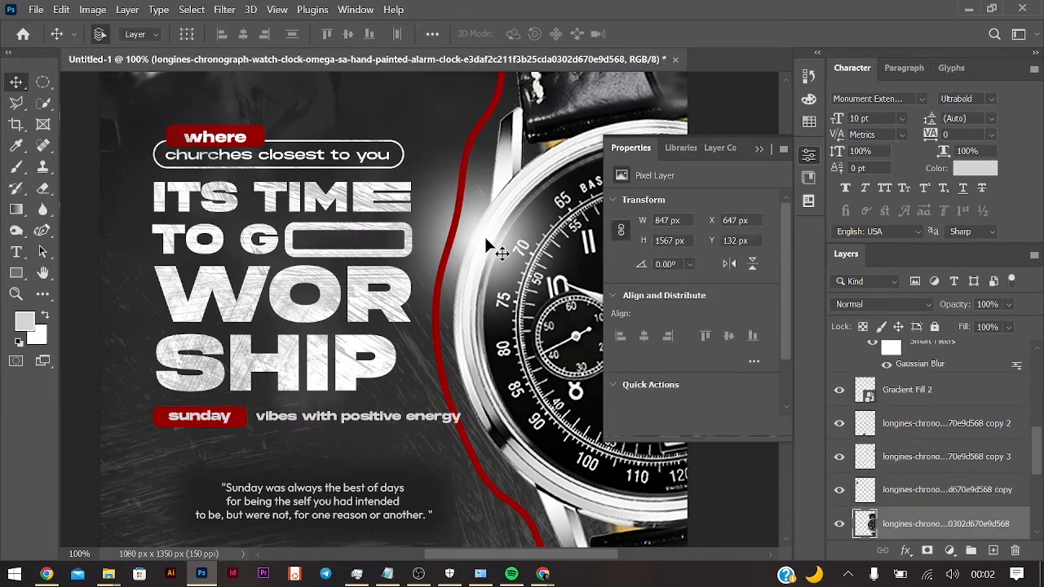
key("ctrl+minus")
key("ctrl+minus")
left_click(407, 391)
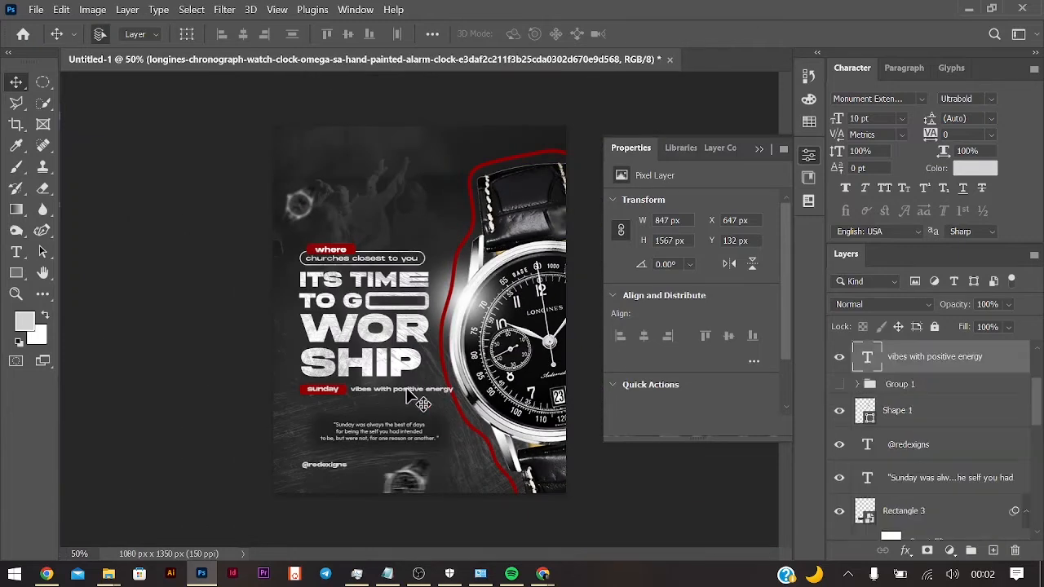
double_click(386, 390)
type("vibes a")
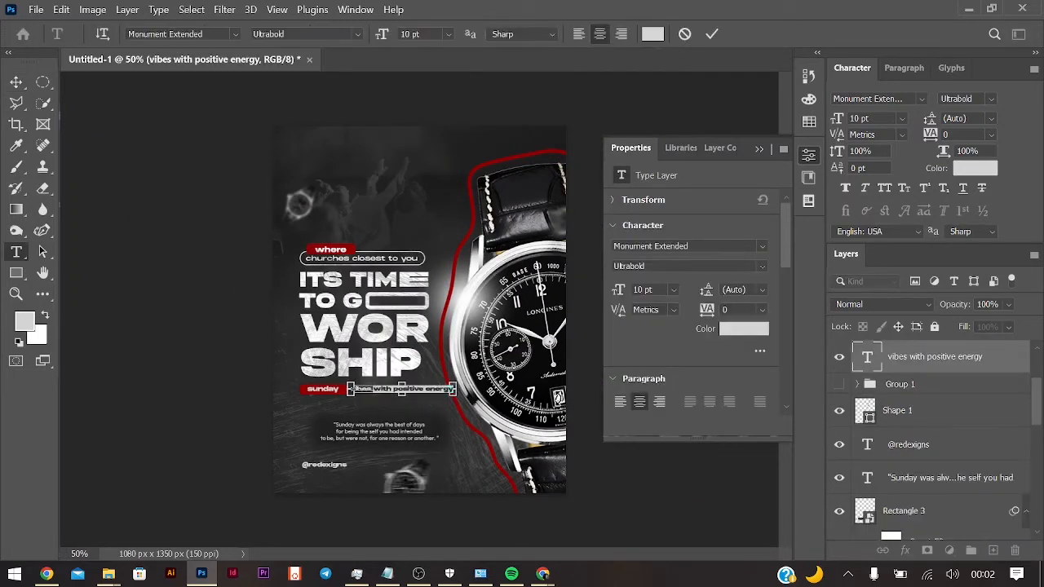
left_click(18, 81)
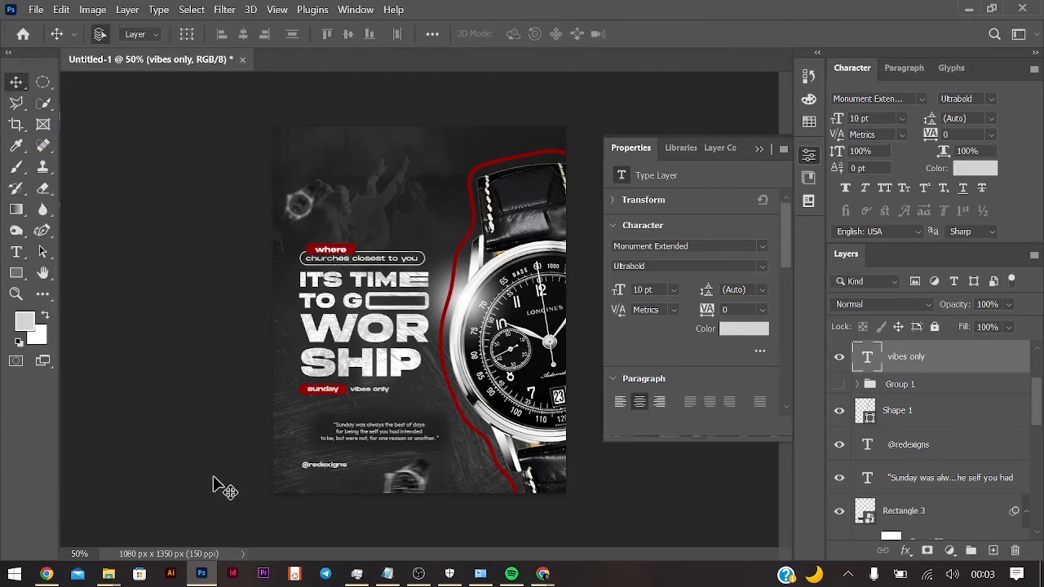
left_click(188, 477)
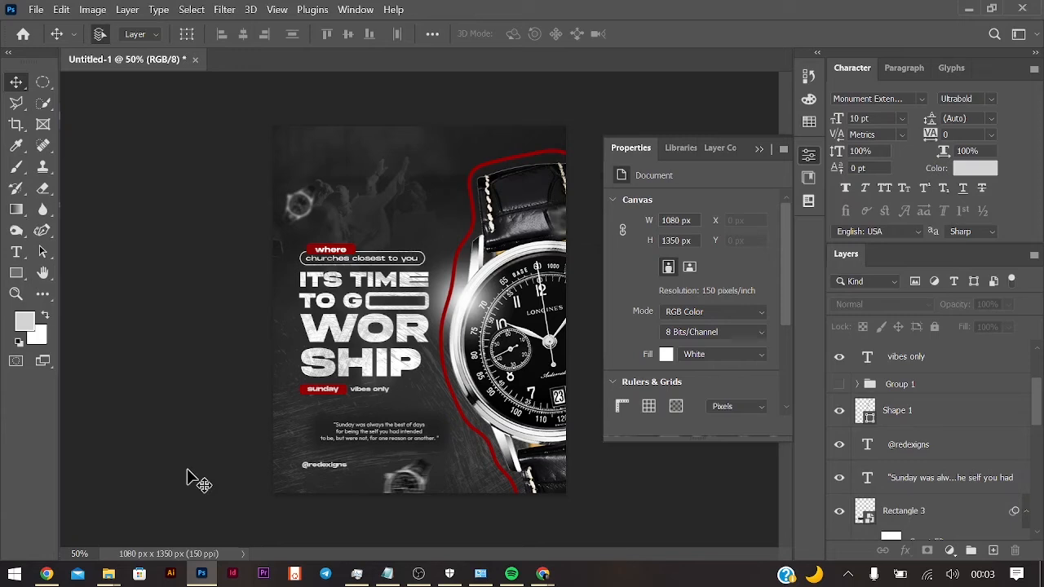
Start saving the flyer as a Photoshop document and name the file "sunday Post".
key("ctrl+s")
left_click(273, 321)
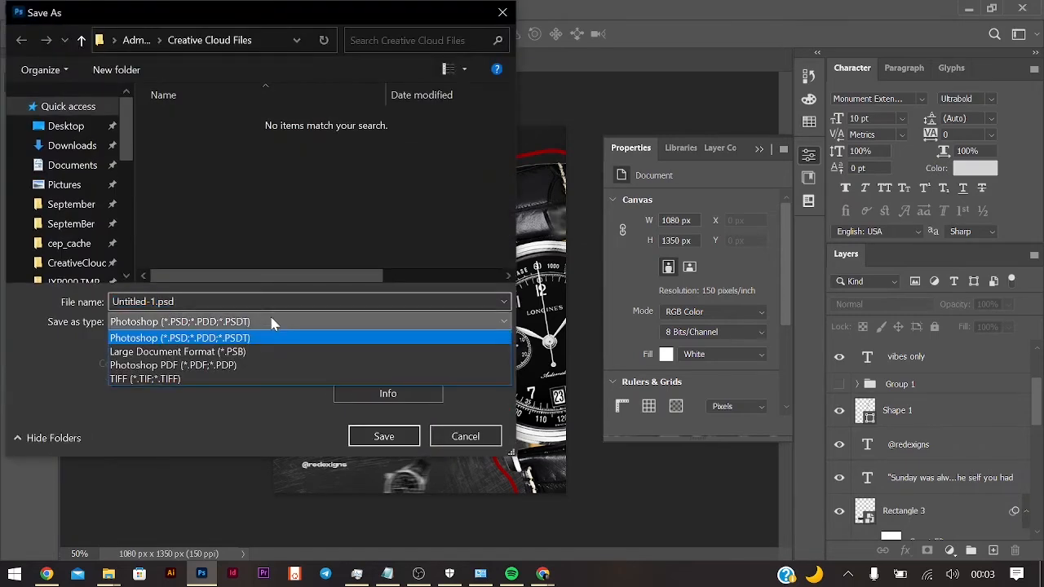
left_click(212, 300)
key("ctrl+a")
type("s")
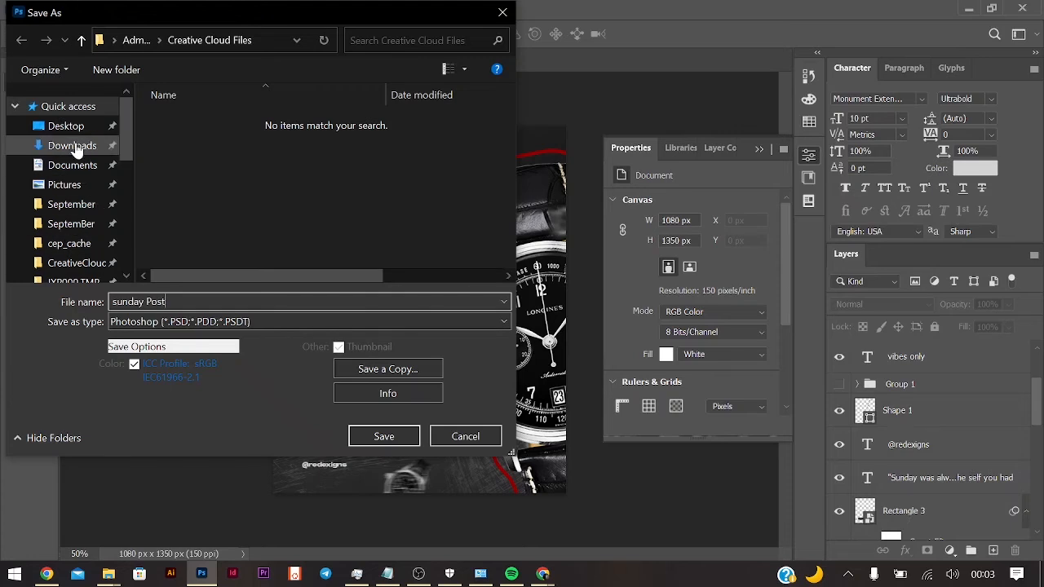
Create a "Photoshop" folder in Documents with an "October" folder inside it, and save the document there.
left_click(65, 166)
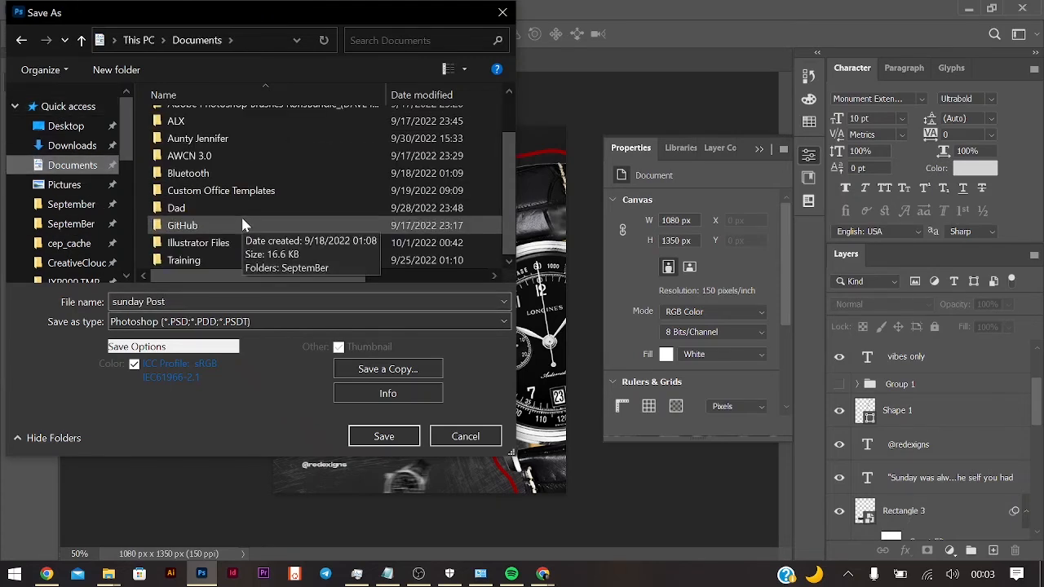
key("ctrl+shift+n")
type("Photoshop")
key("Return")
key("Return")
key("ctrl+shift+n")
type("October")
key("Return")
key("Return")
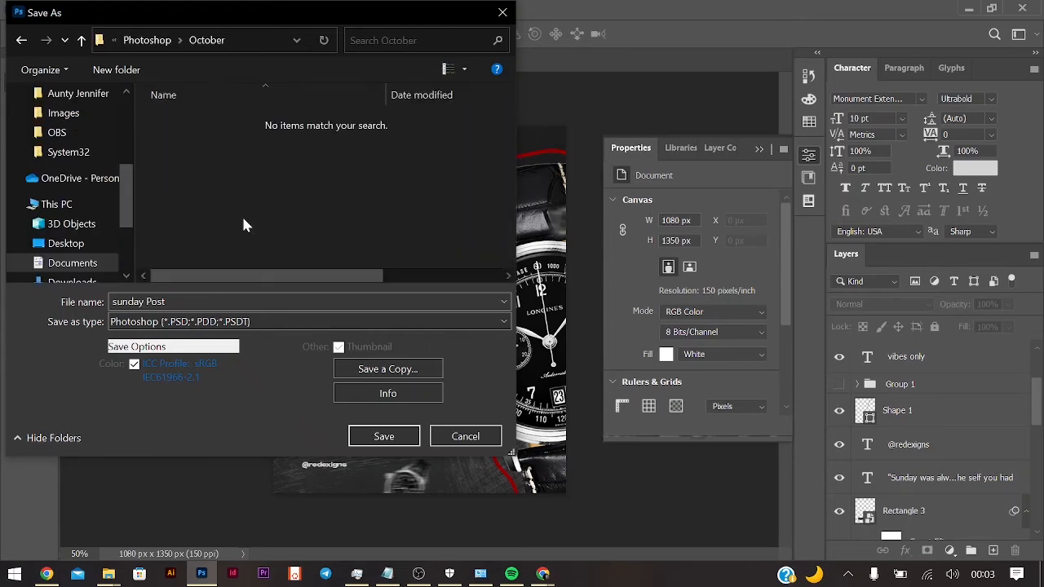
left_click(395, 440)
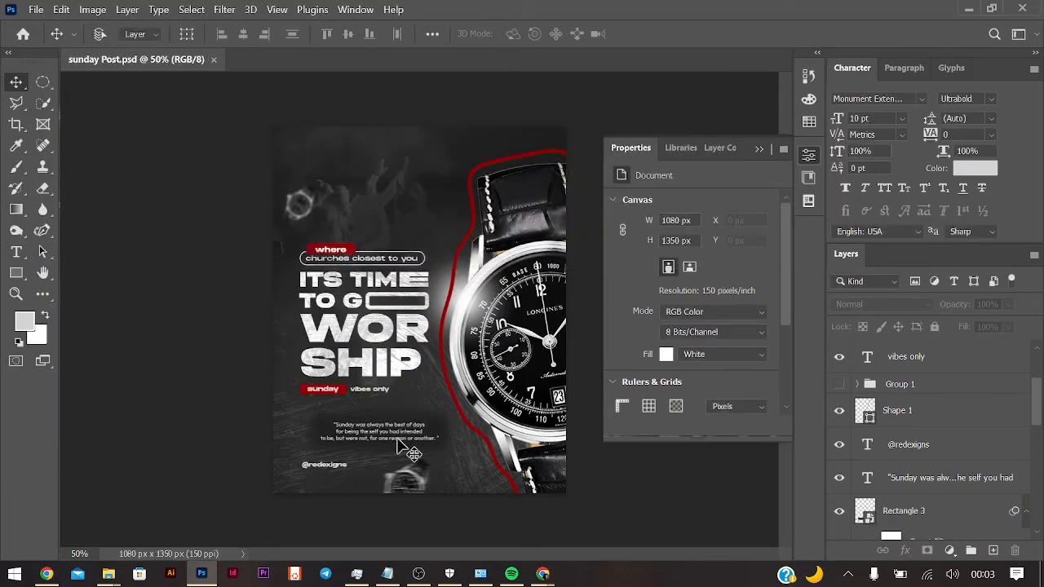
key("ctrl+shift+s")
left_click(204, 322)
left_click(203, 430)
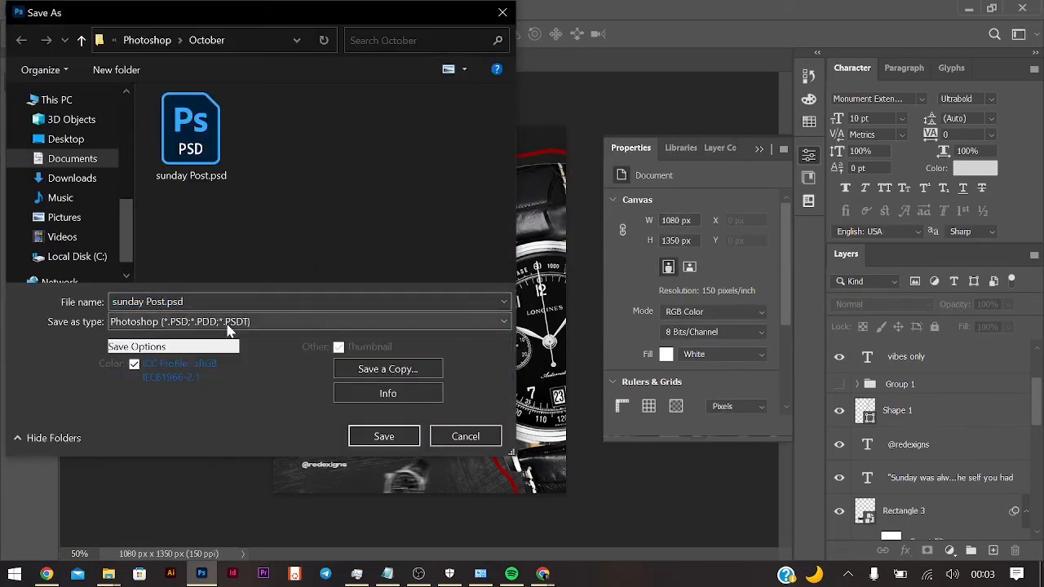
left_click(230, 323)
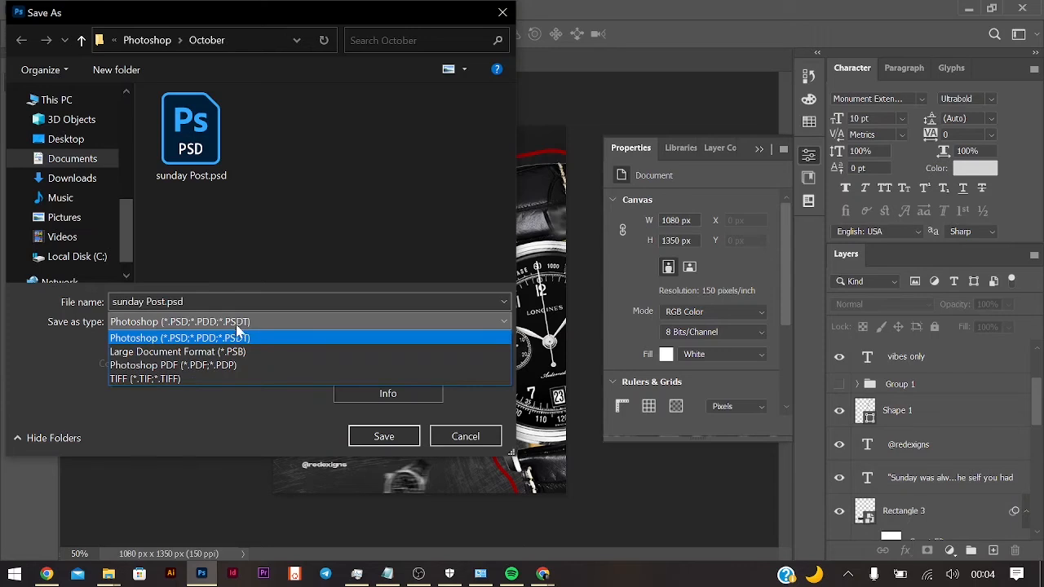
left_click(436, 435)
left_click(458, 437)
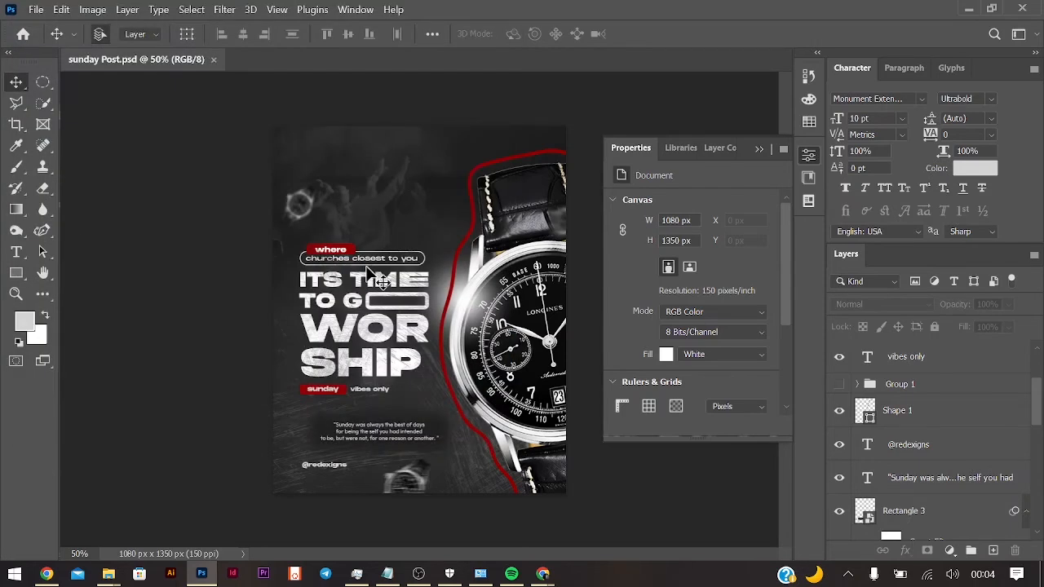
Open the Export As settings for the flyer and choose JPG as the format.
key("ctrl+shift+alt+w")
left_click(890, 74)
left_click(874, 107)
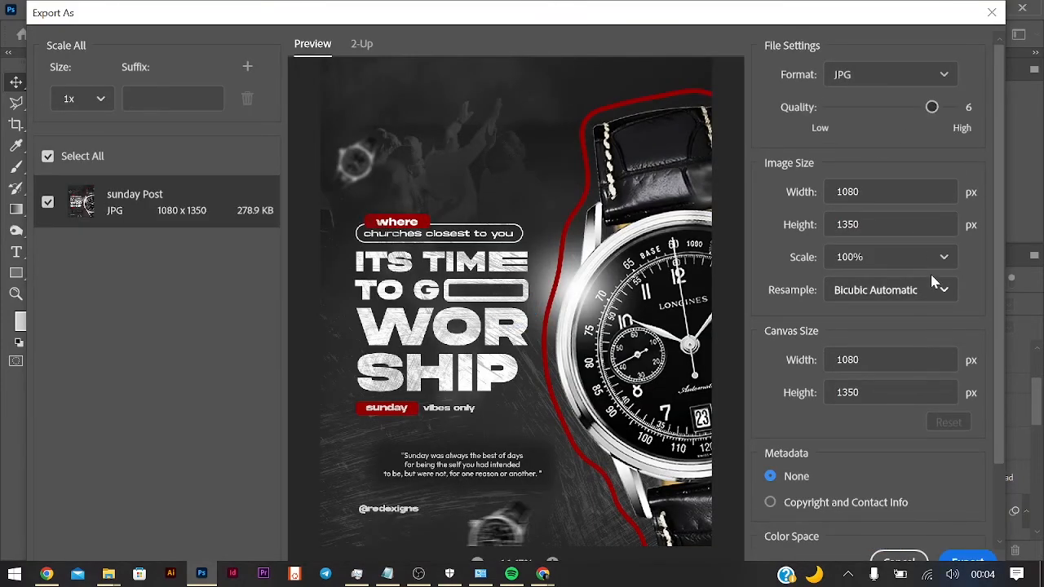
scroll(931, 467, "down", 2)
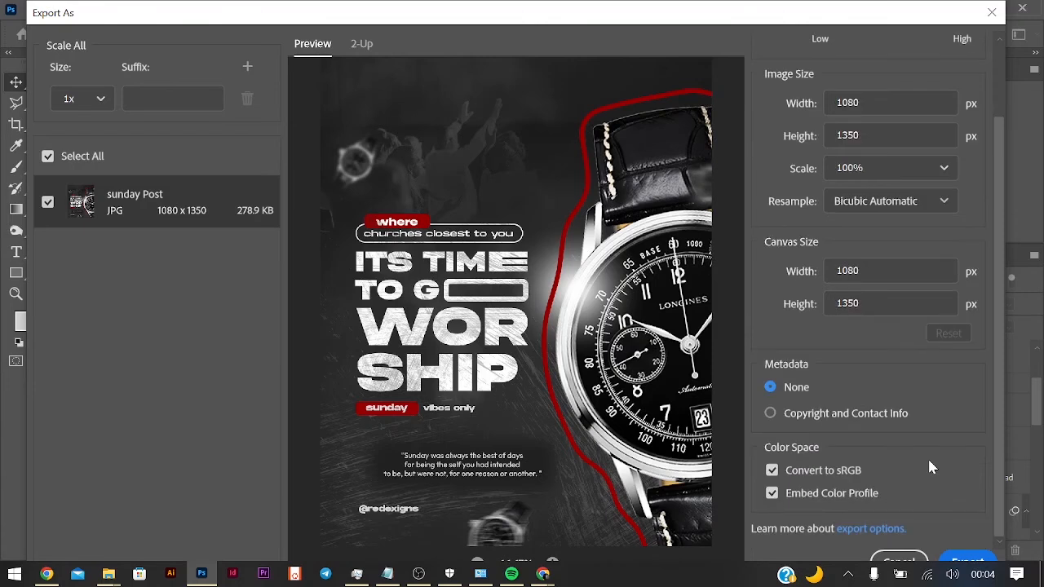
left_click(81, 97)
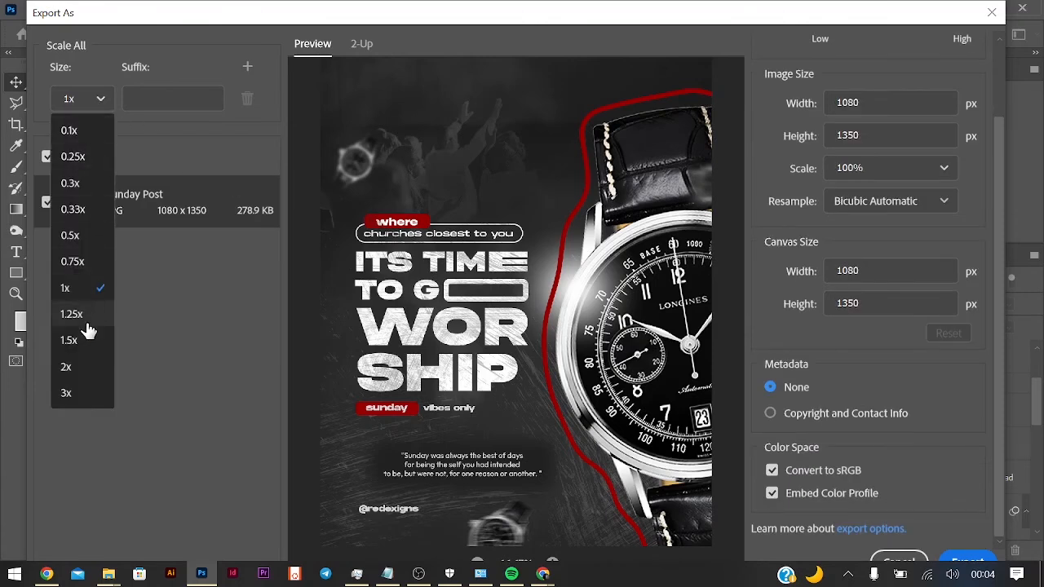
left_click(77, 367)
left_click(213, 98)
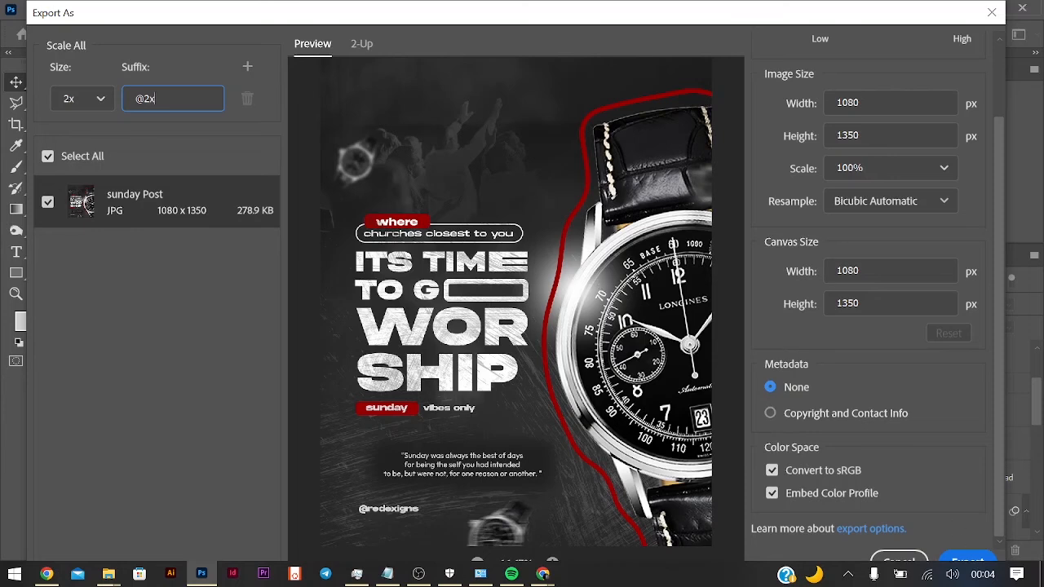
left_click_drag(823, 2, 811, 23)
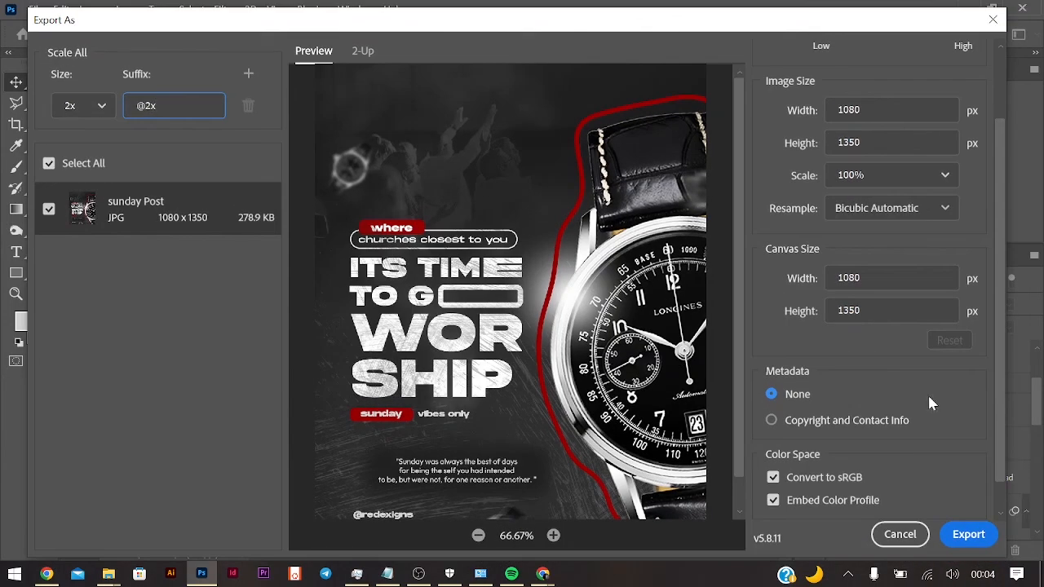
Export the flyer as "sunday Post.jpg" into a new "Export" folder inside the October folder.
left_click(968, 535)
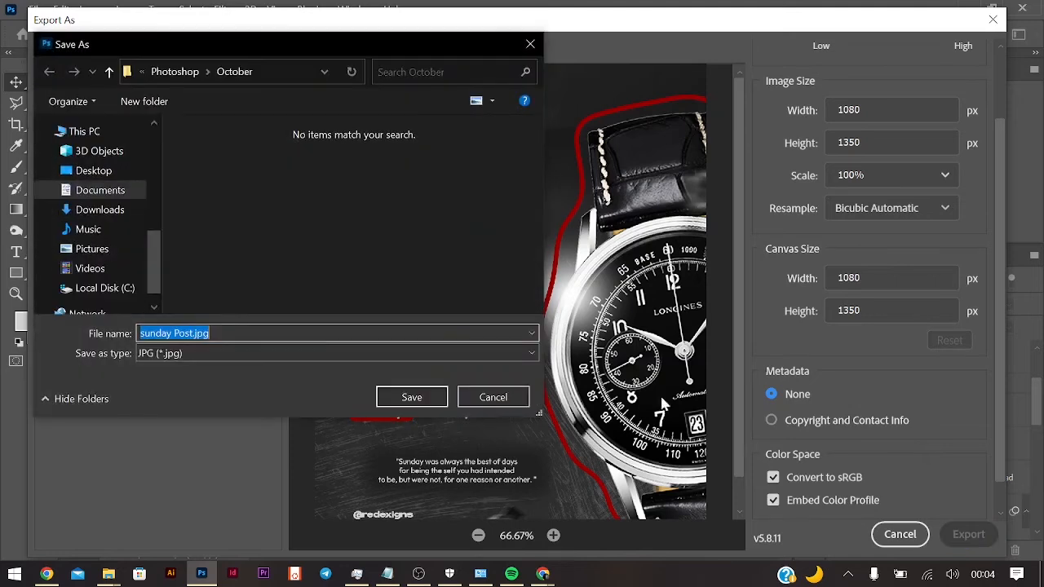
left_click(349, 233)
key("ctrl+shift+n")
type("Export")
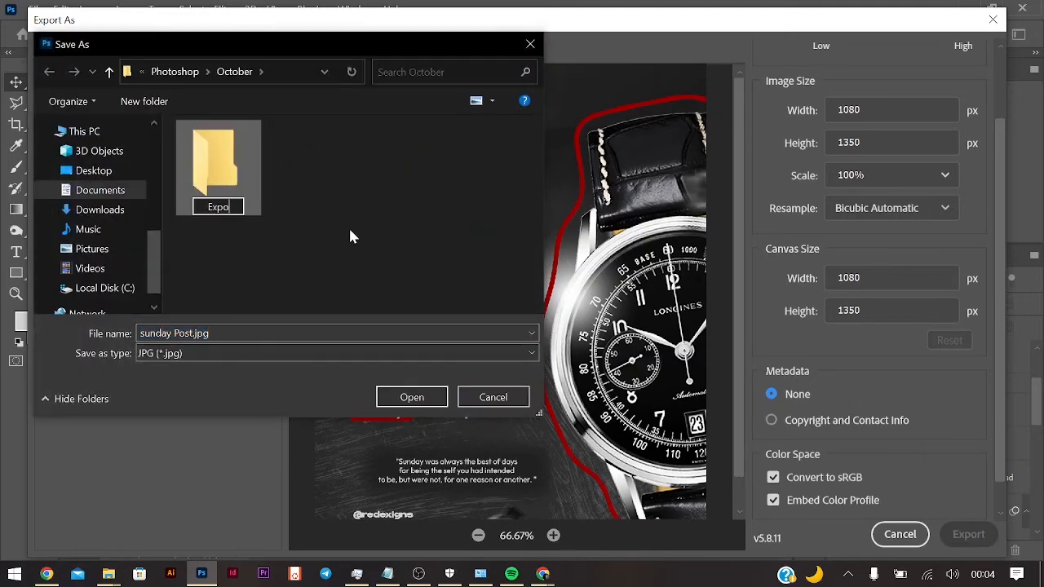
key("Return")
key("Return")
key("Return")
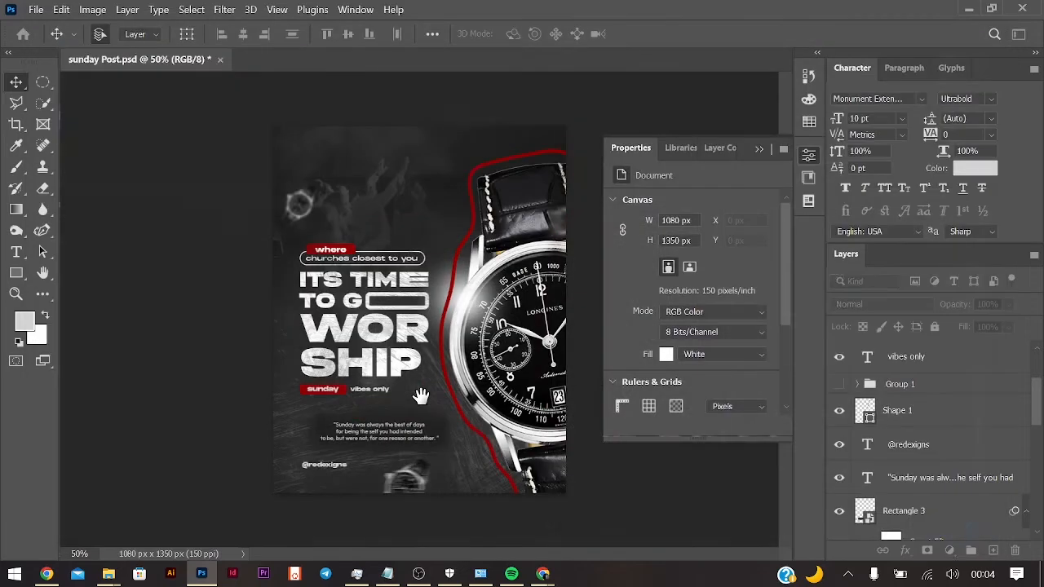
Switch to File Explorer and check the exported flyer image in the Export folder under Documents, Photoshop, October.
mouse_move(109, 573)
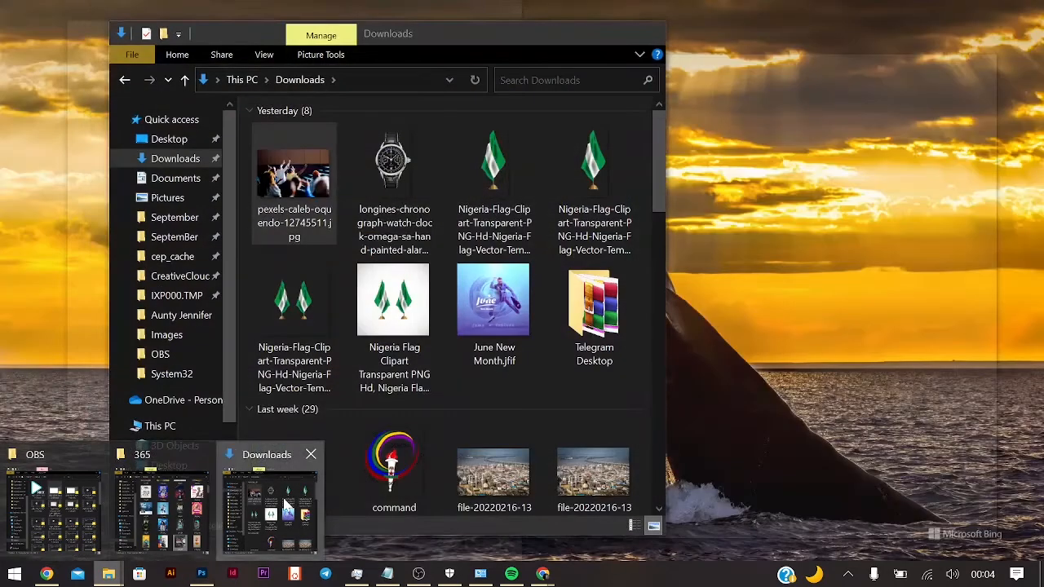
left_click(269, 510)
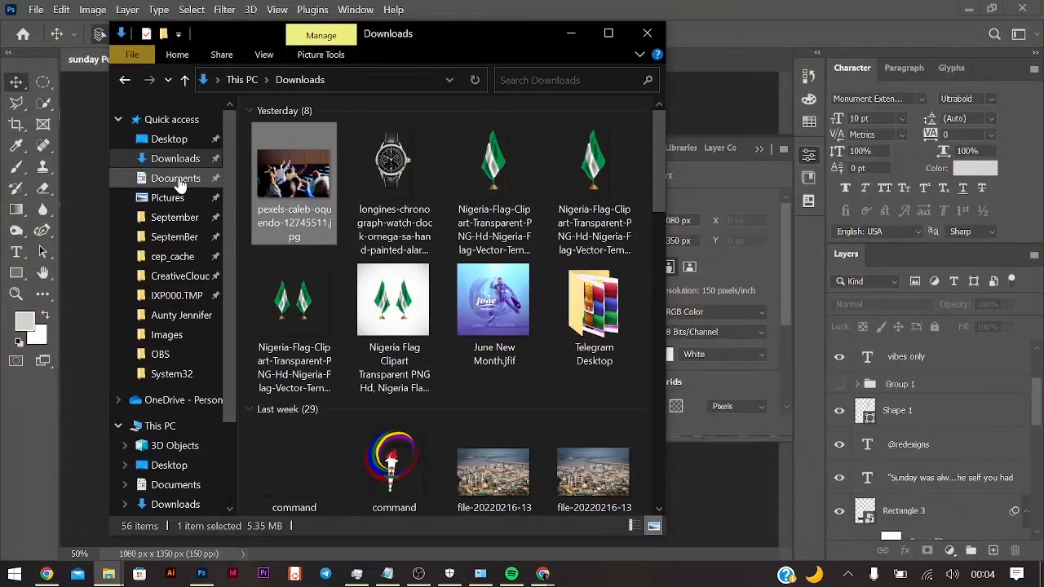
left_click(175, 178)
double_click(294, 324)
double_click(282, 147)
double_click(281, 145)
left_click(323, 172)
left_click(579, 33)
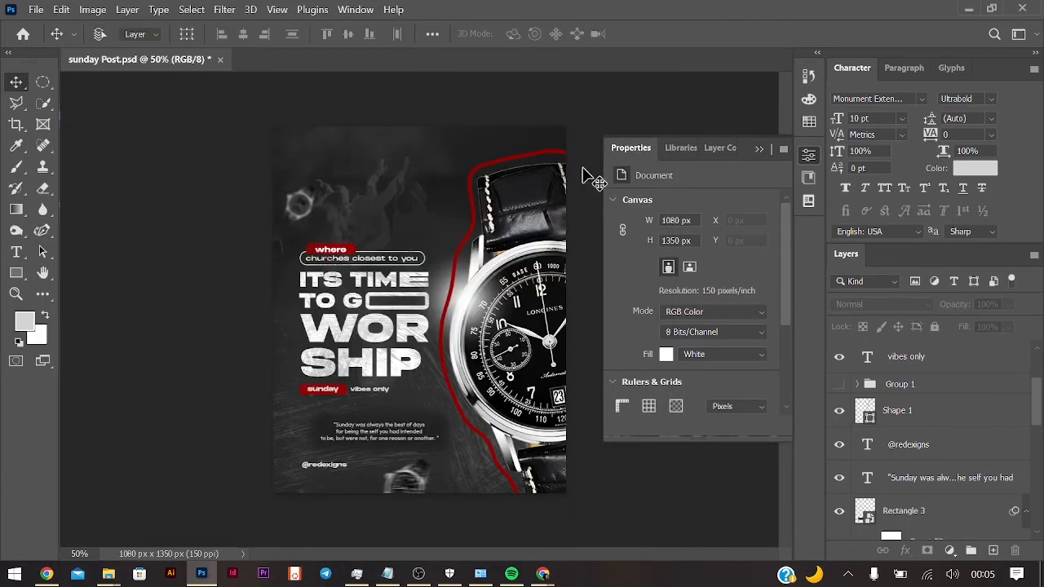
key("ctrl+alt+shift+w")
left_click(82, 105)
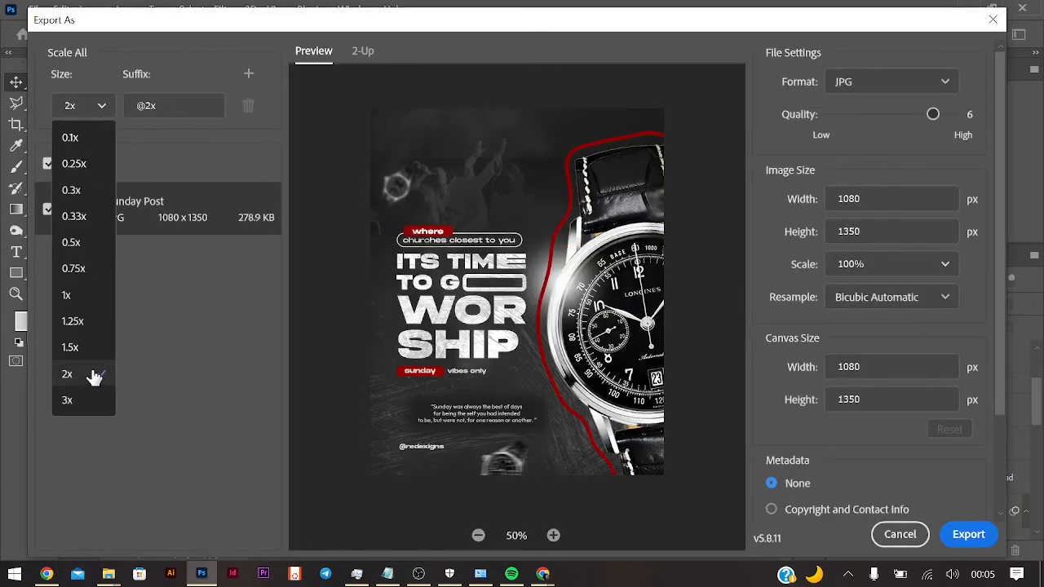
left_click(82, 400)
left_click(90, 106)
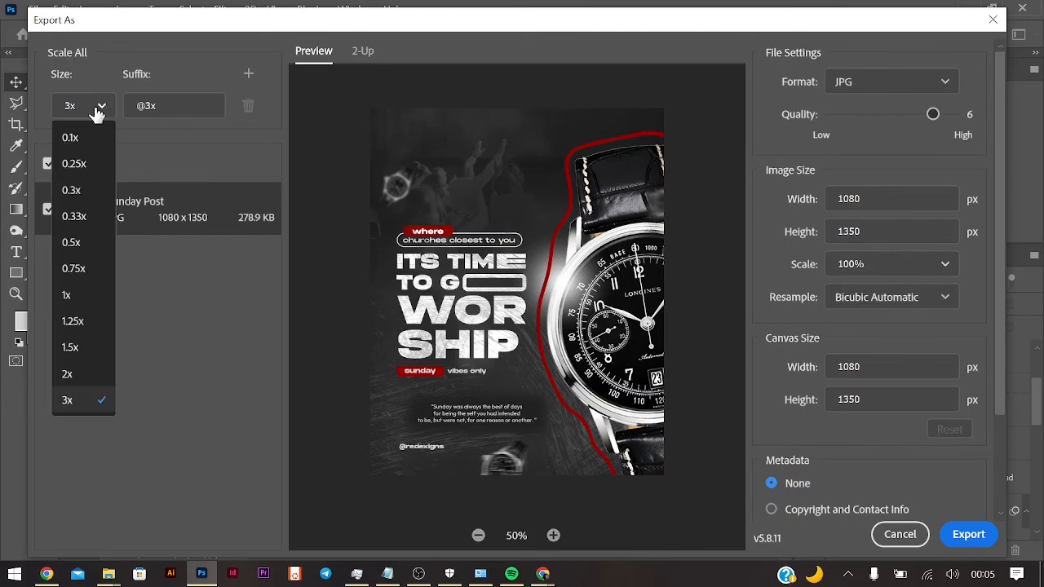
left_click(181, 349)
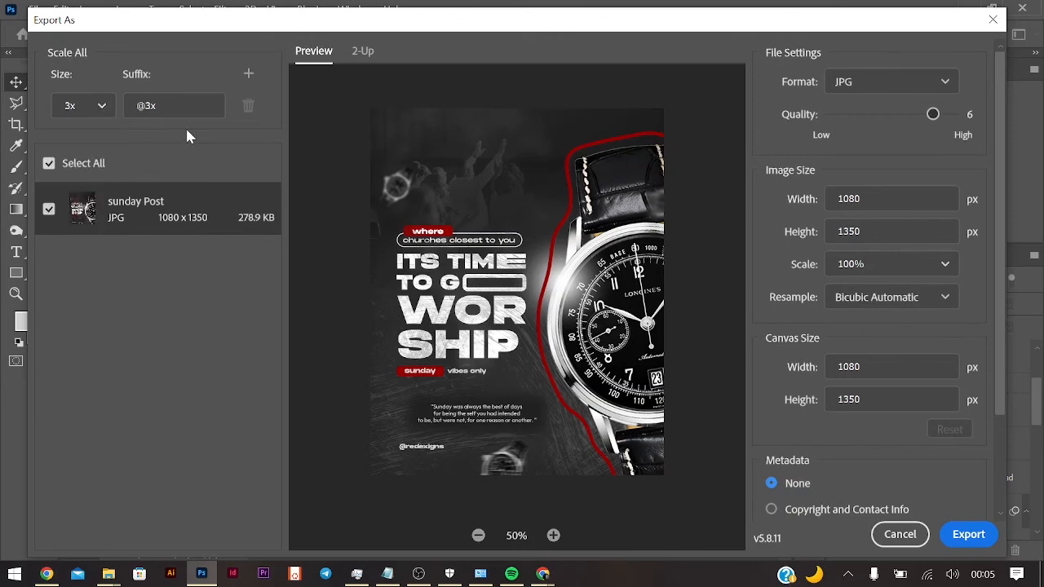
left_click(968, 534)
left_click(401, 398)
Look through the open windows for one to switch to from the flyer document.
key("alt+Tab")
key("Tab")
key("Tab")
key("Tab")
key("Tab")
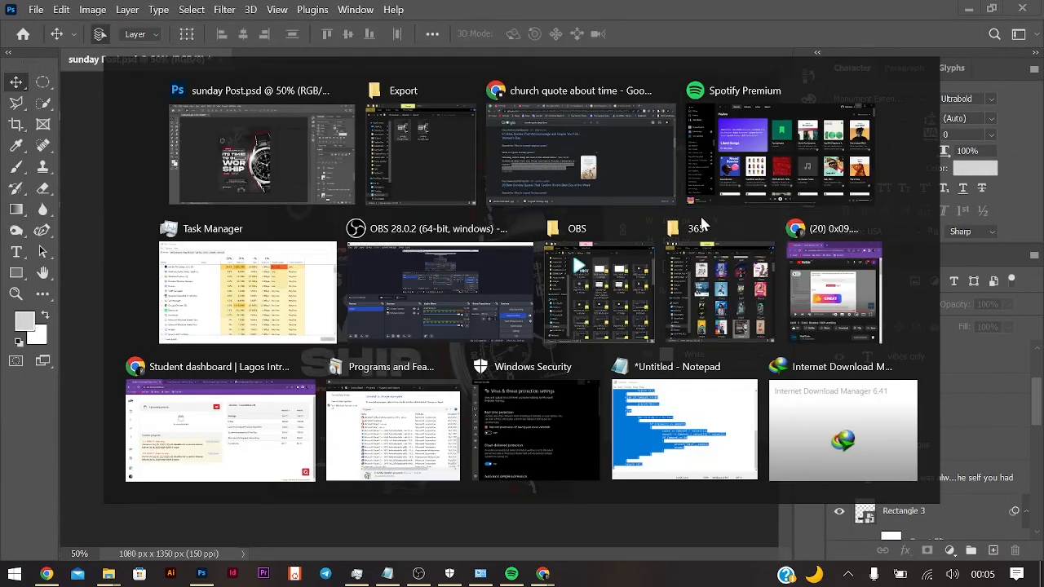